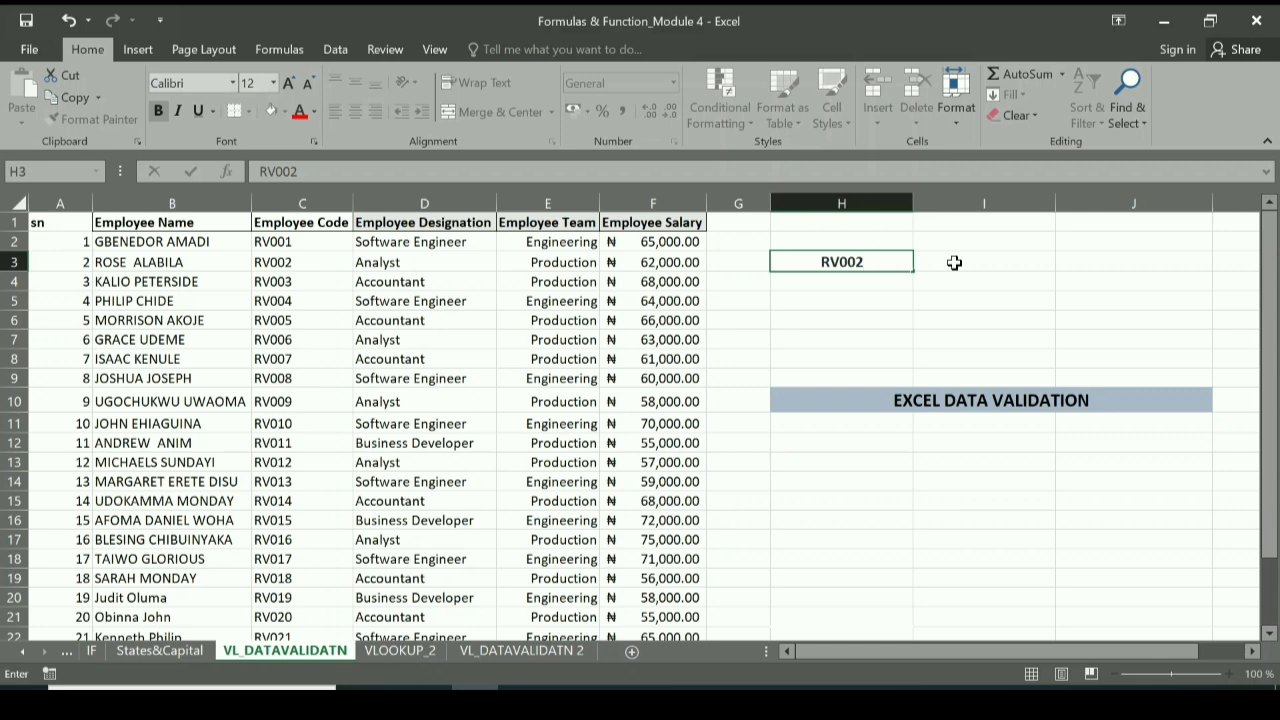
Start a VLOOKUP formula in cell I3 with H3 as the lookup value
click(954, 262)
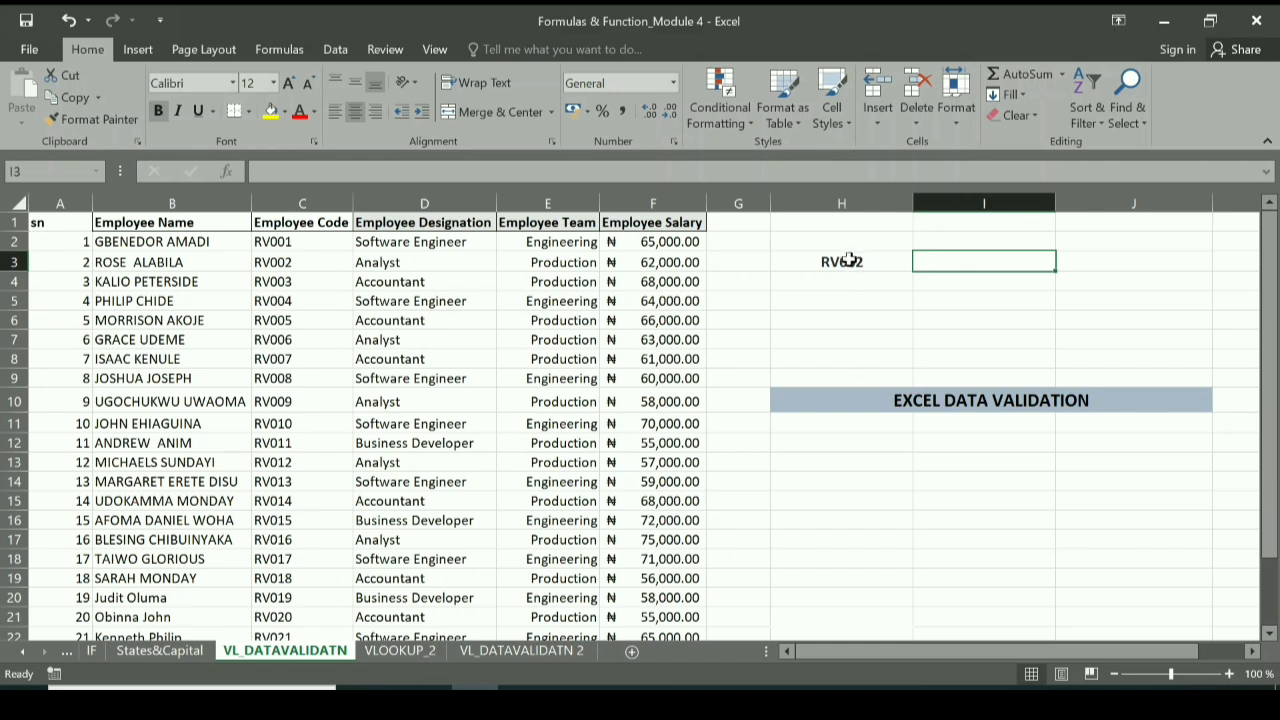
double_click(950, 262)
text(=)
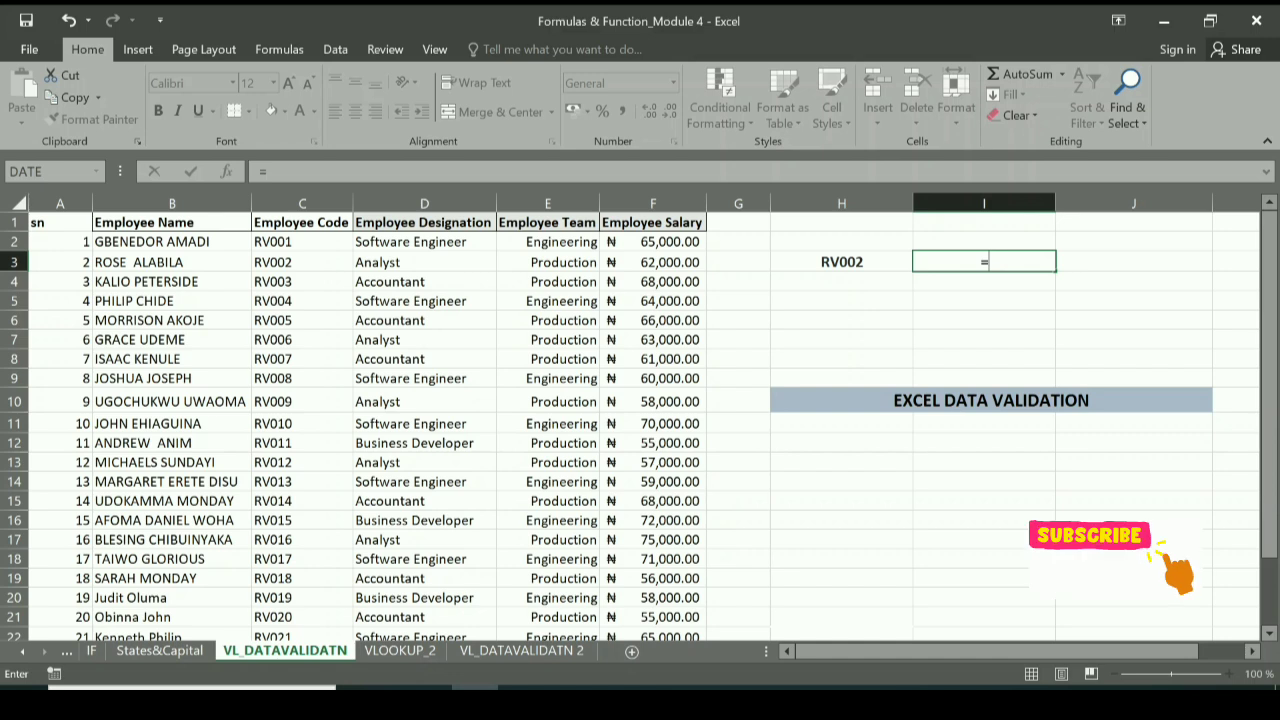
text(VL)
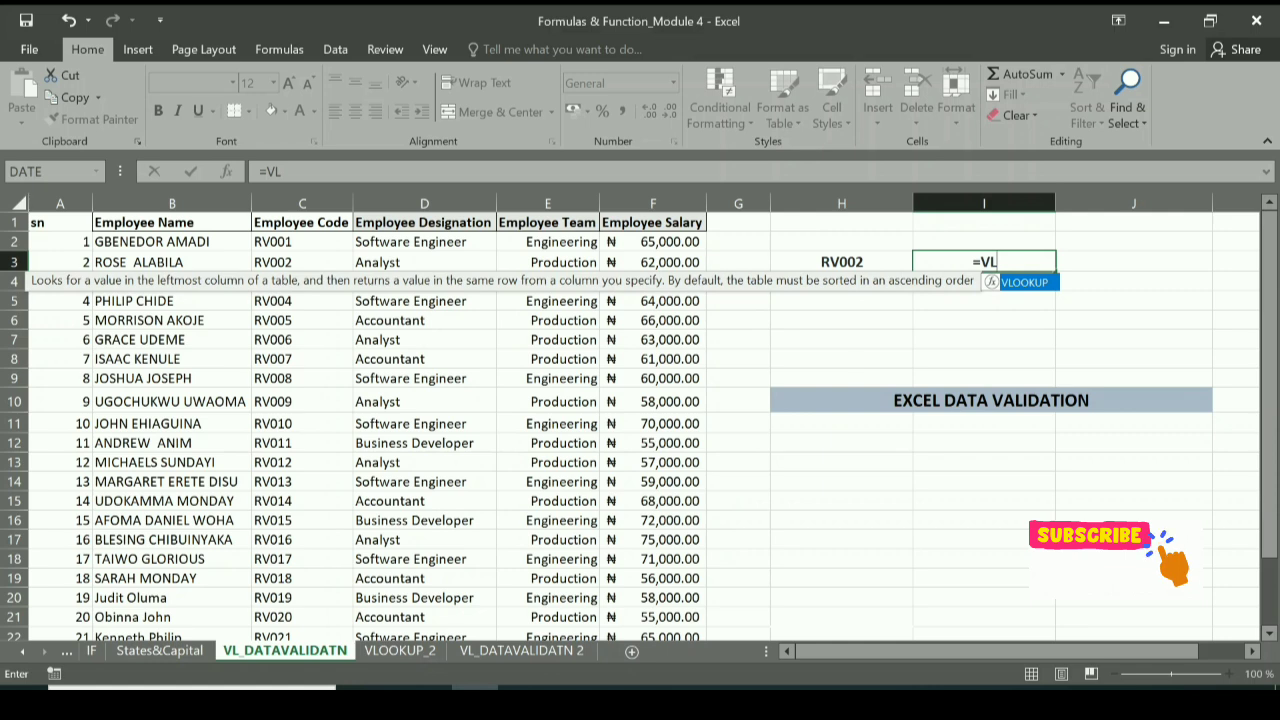
double_click(1036, 285)
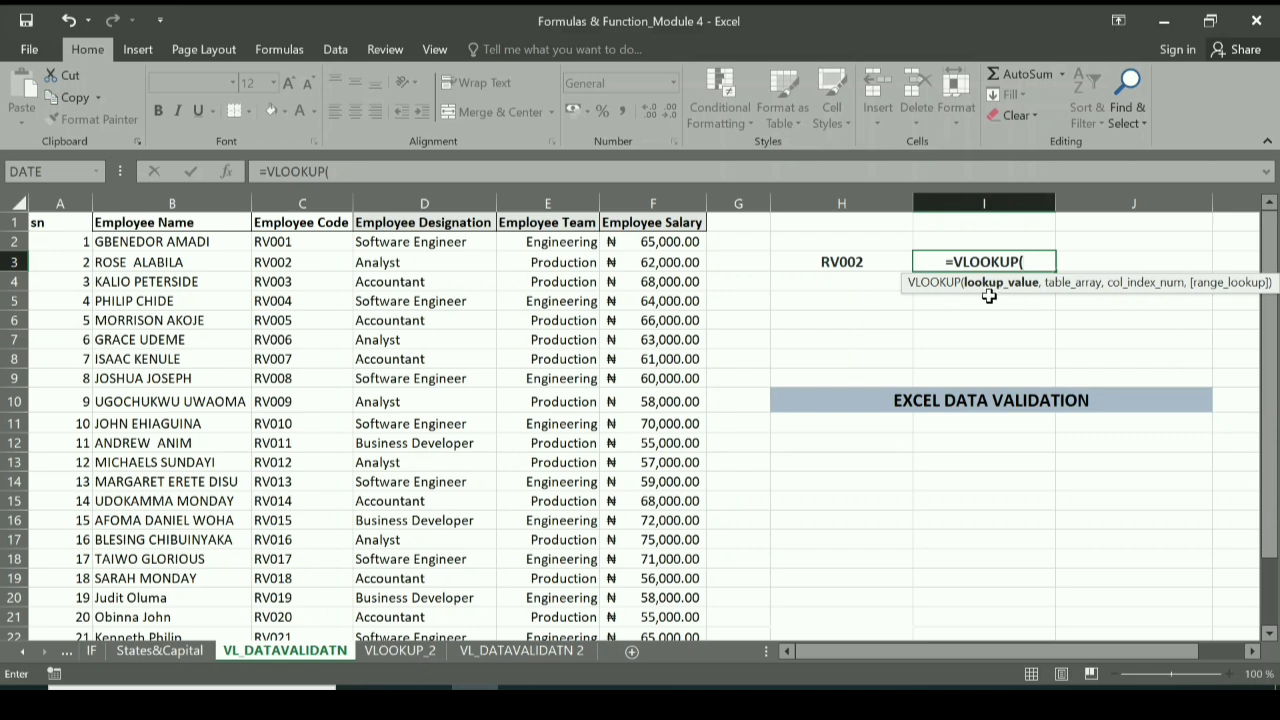
click(850, 262)
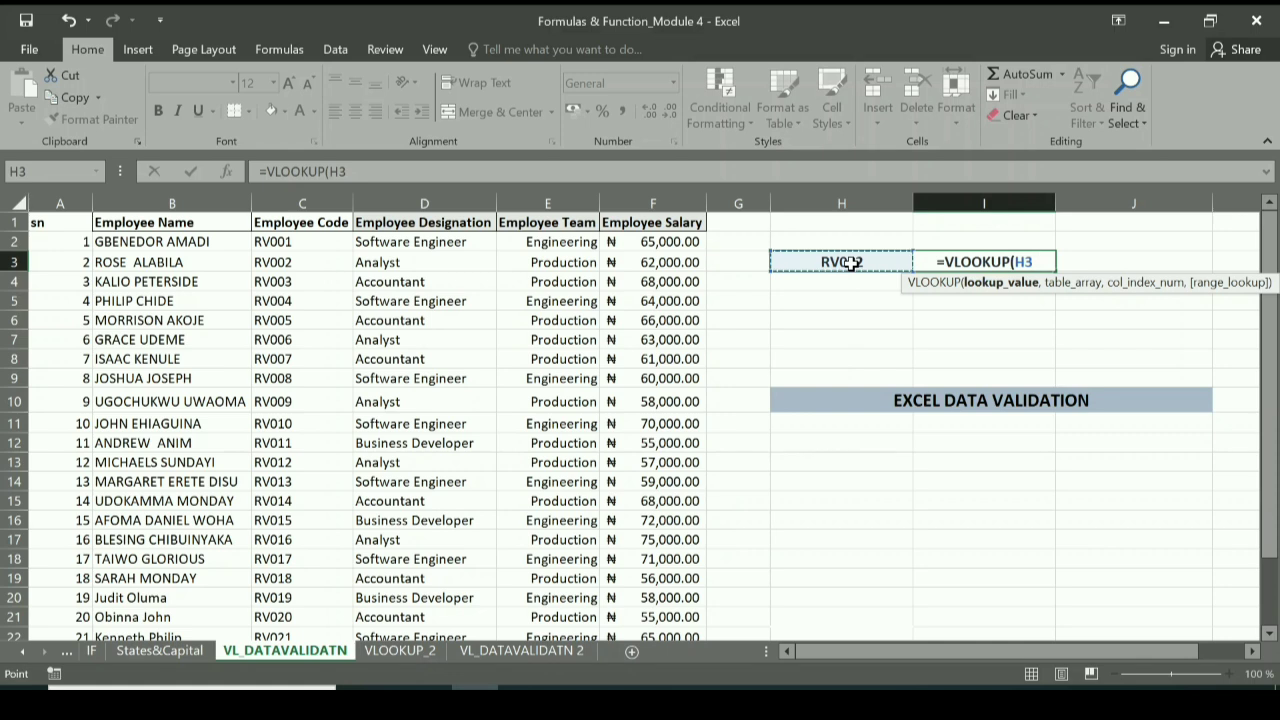
text(,)
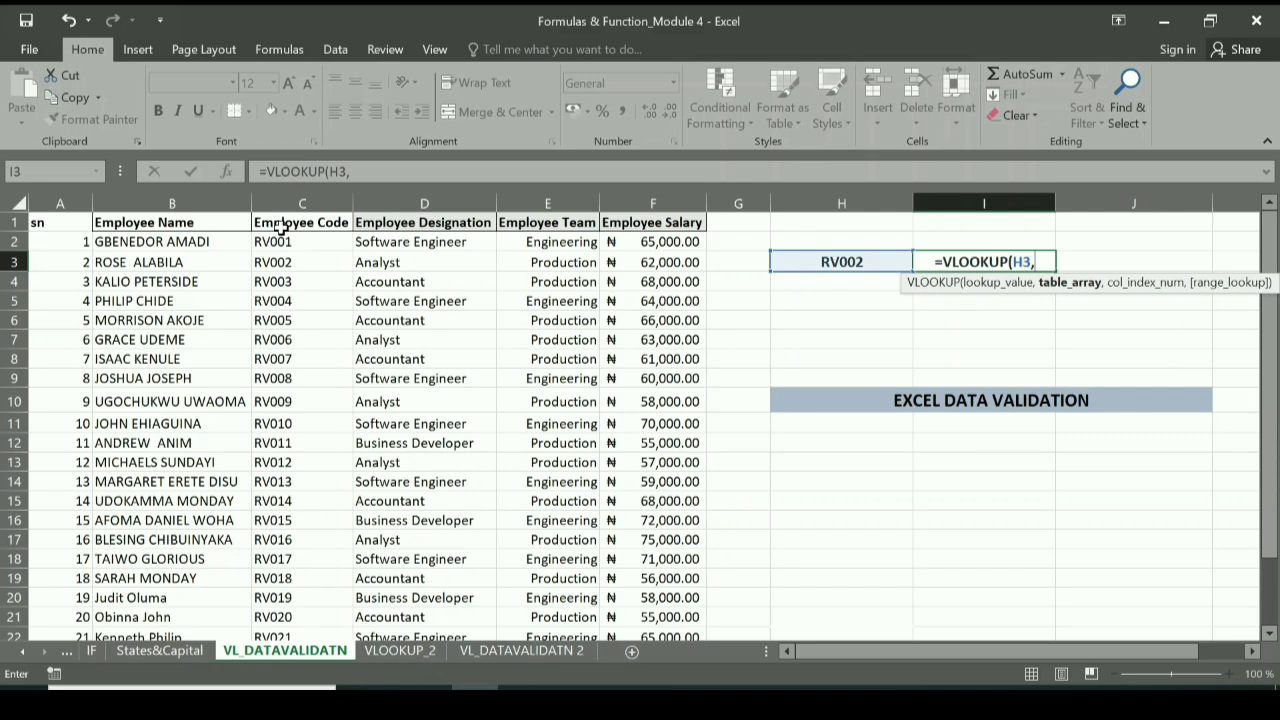
Set the VLOOKUP table array to C1:F25, from the employee code column through the salary column
drag(282, 226, 686, 517)
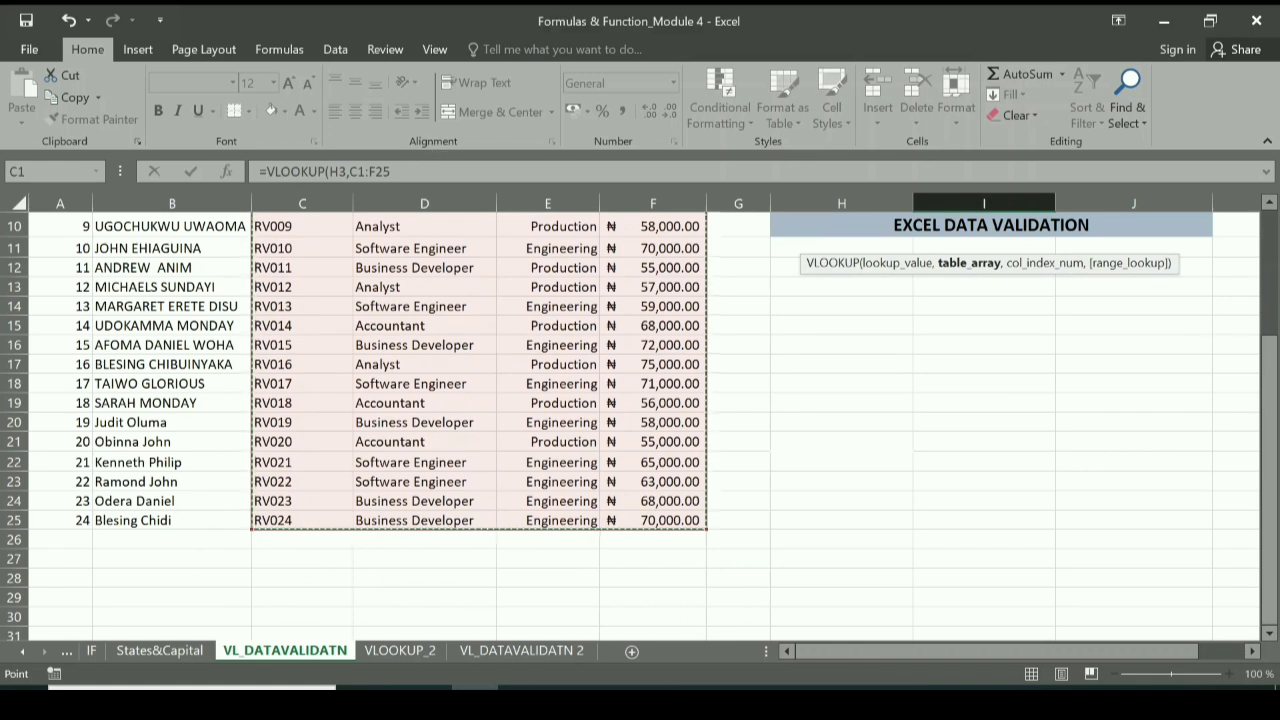
click(391, 171)
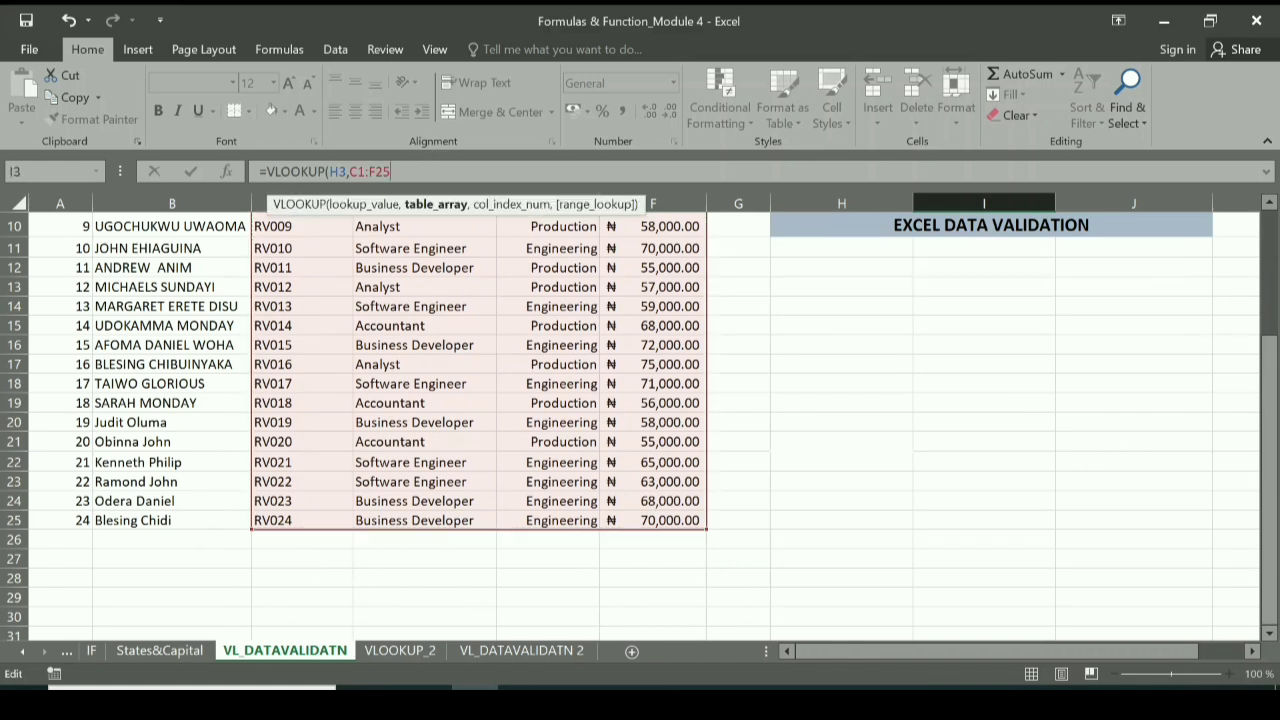
text(,)
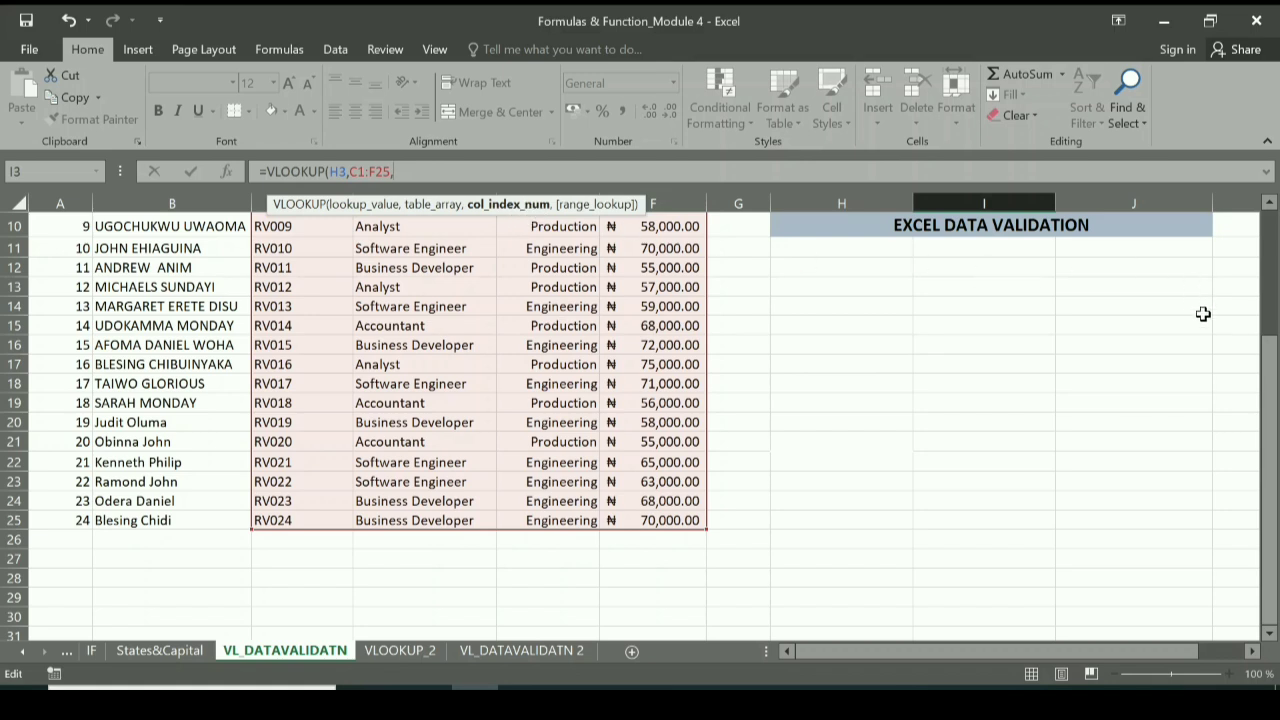
Complete the VLOOKUP formula in I3 with column index 4 and FALSE for an exact match
drag(1273, 364, 1275, 222)
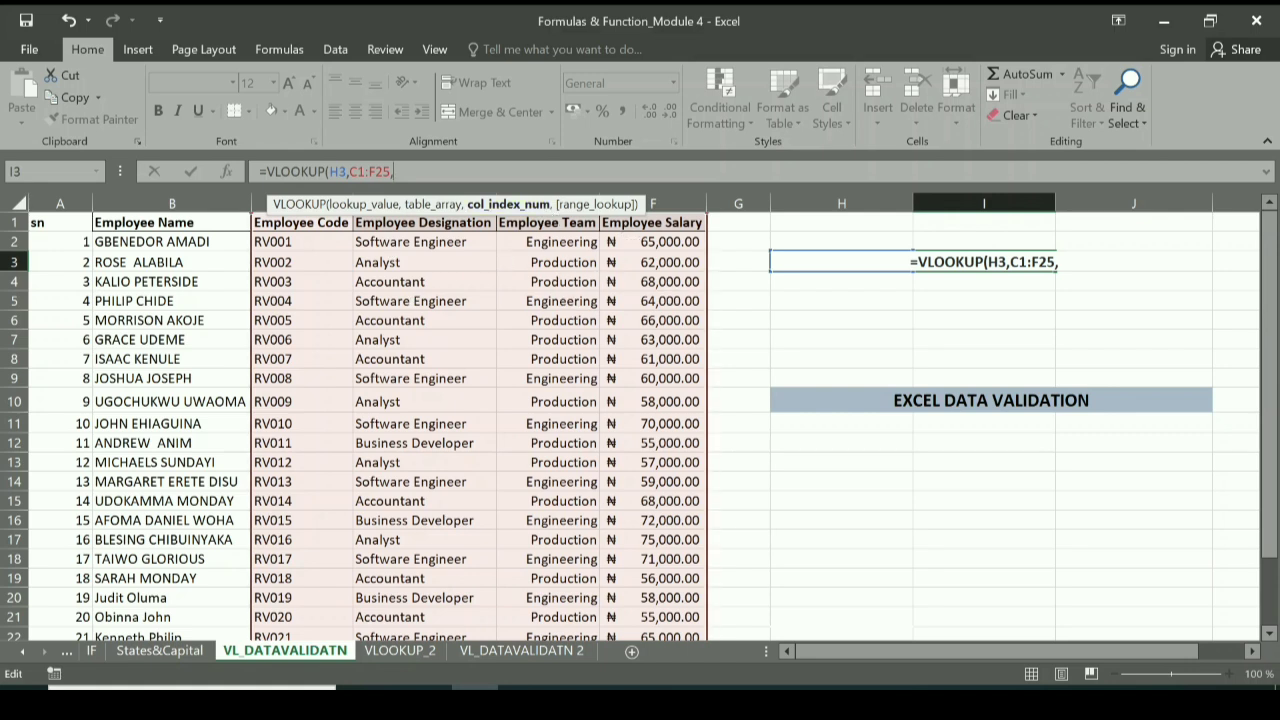
text(4,)
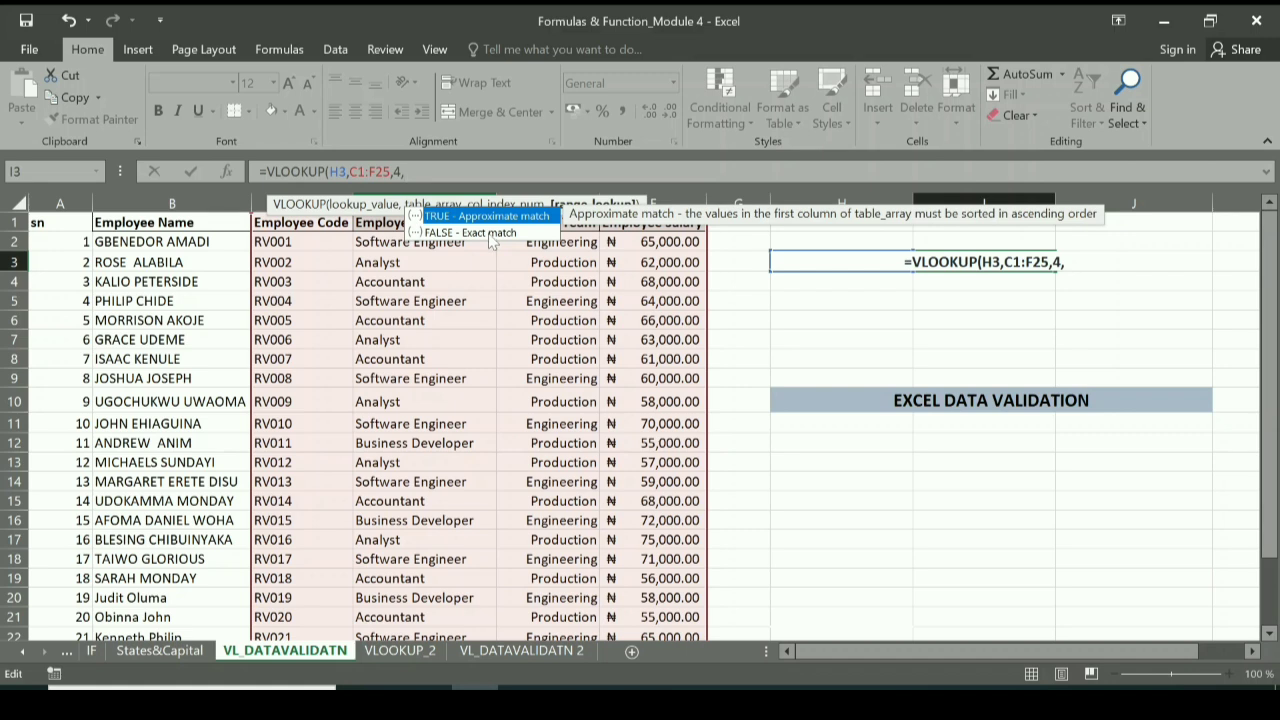
double_click(490, 234)
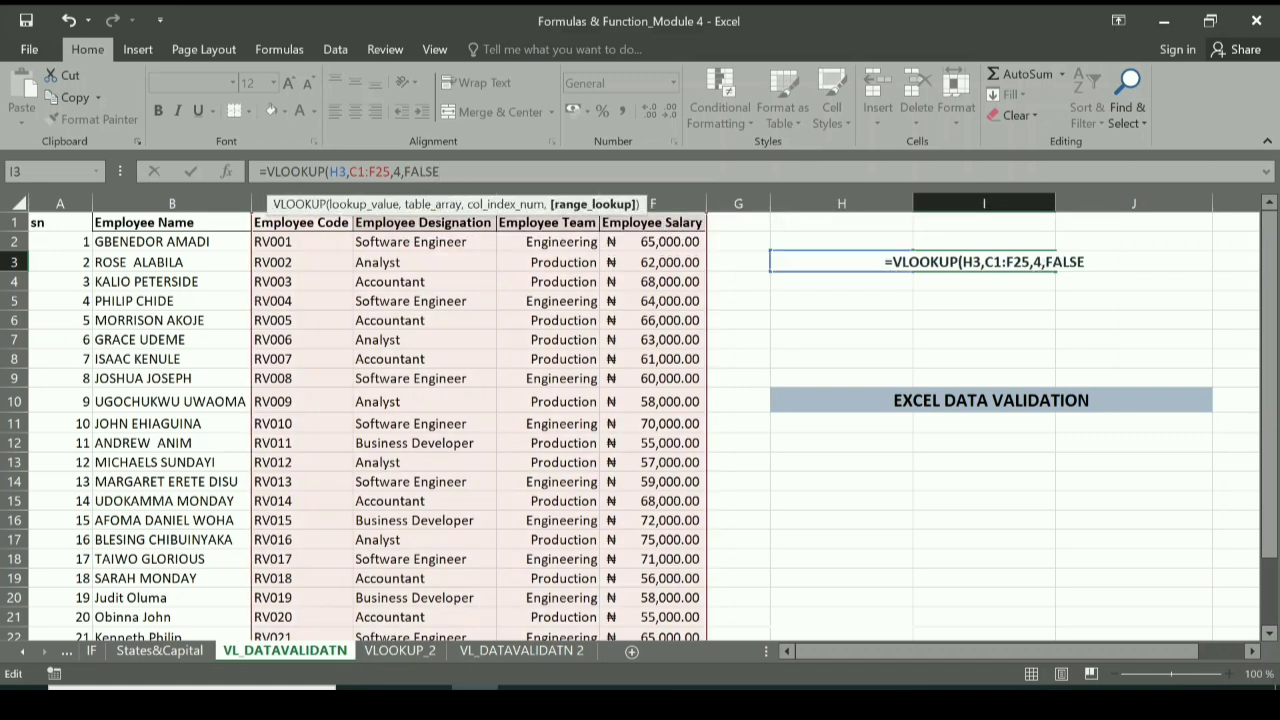
text())
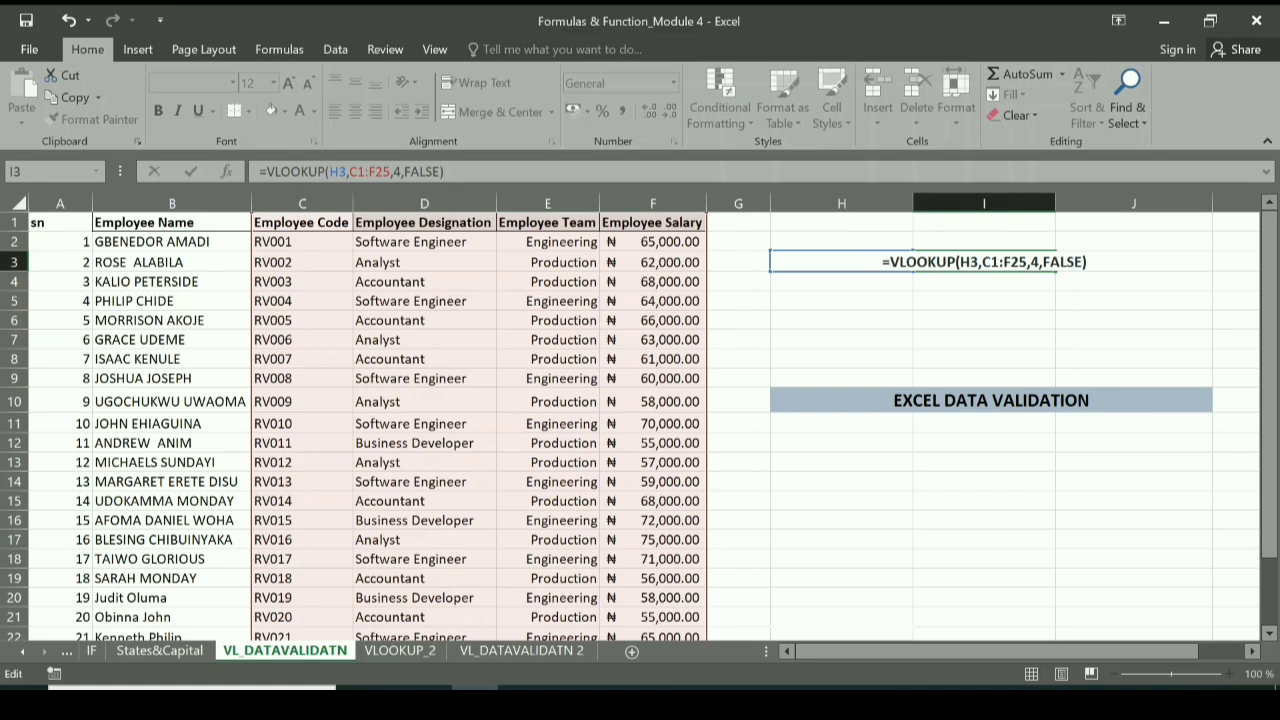
key(Return)
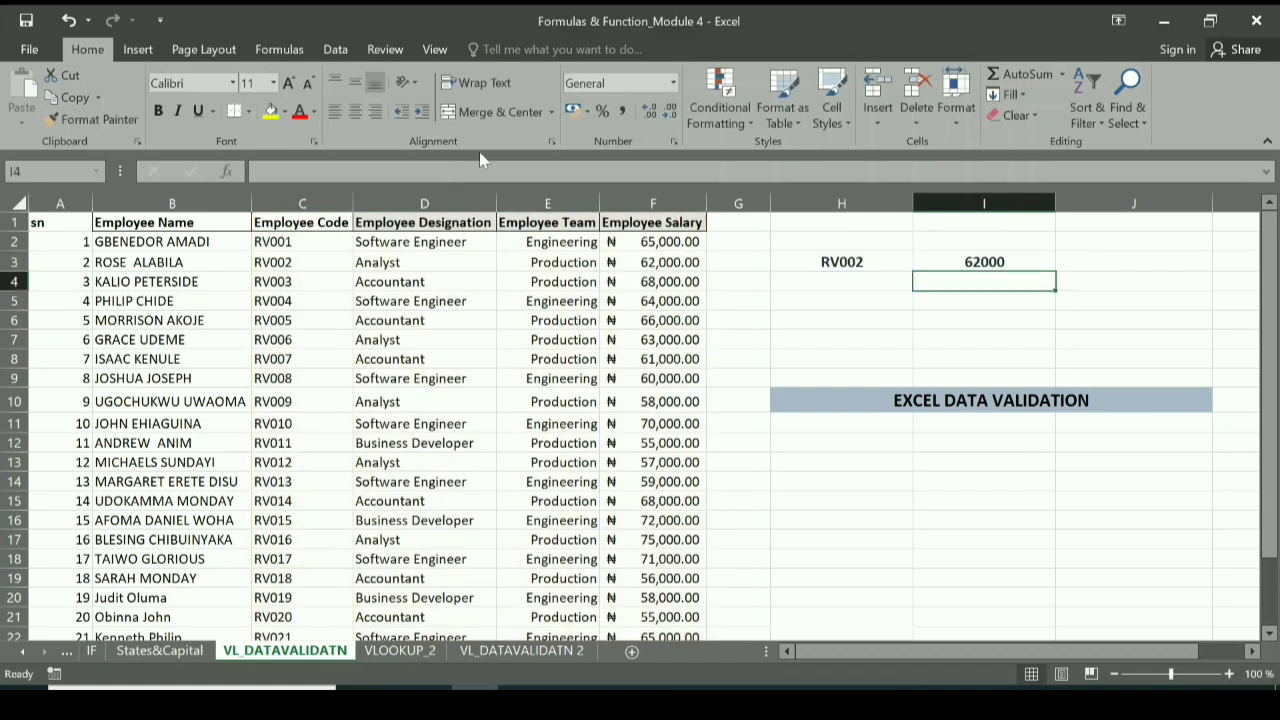
click(984, 259)
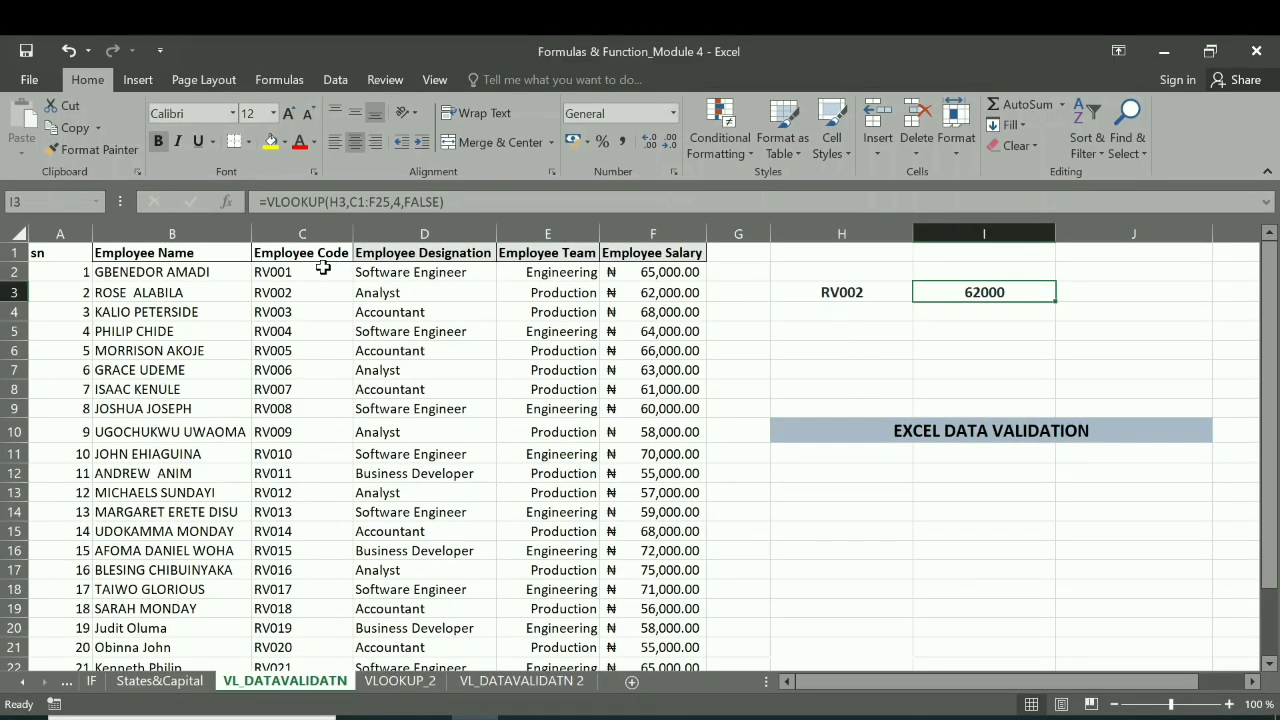
Change the lookup code in cell H3 to RV009
double_click(869, 291)
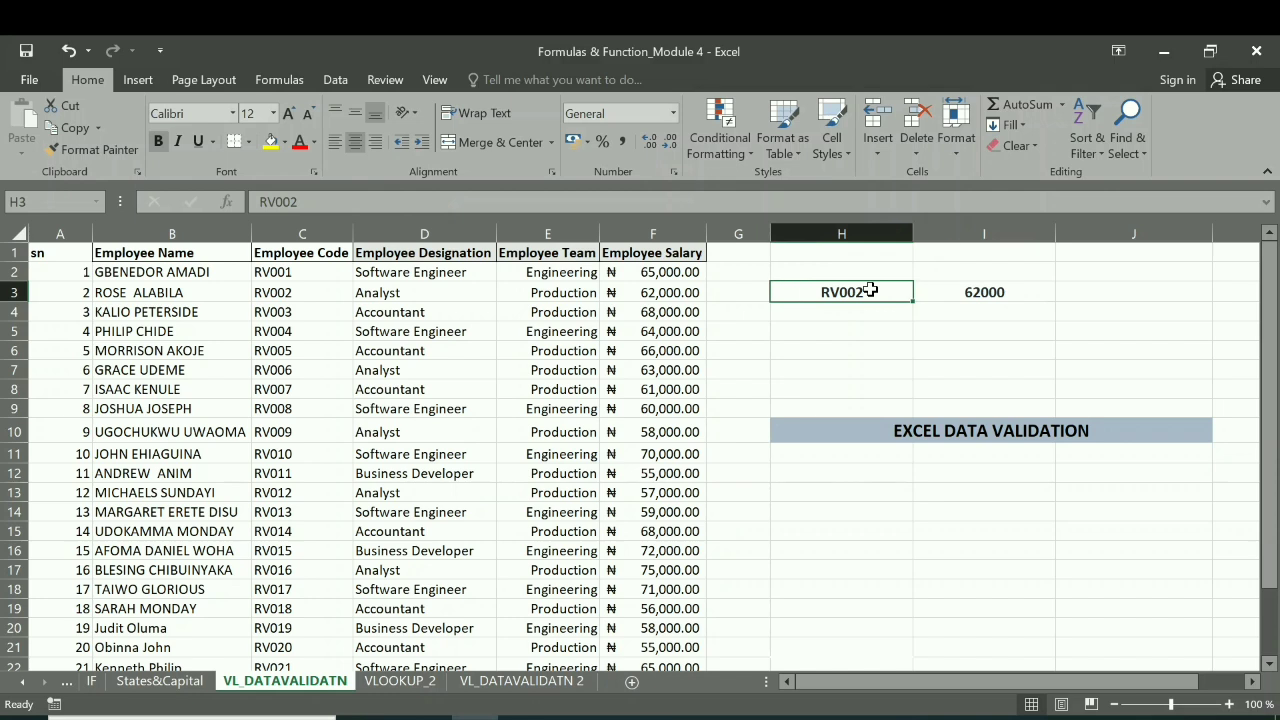
key(BackSpace)
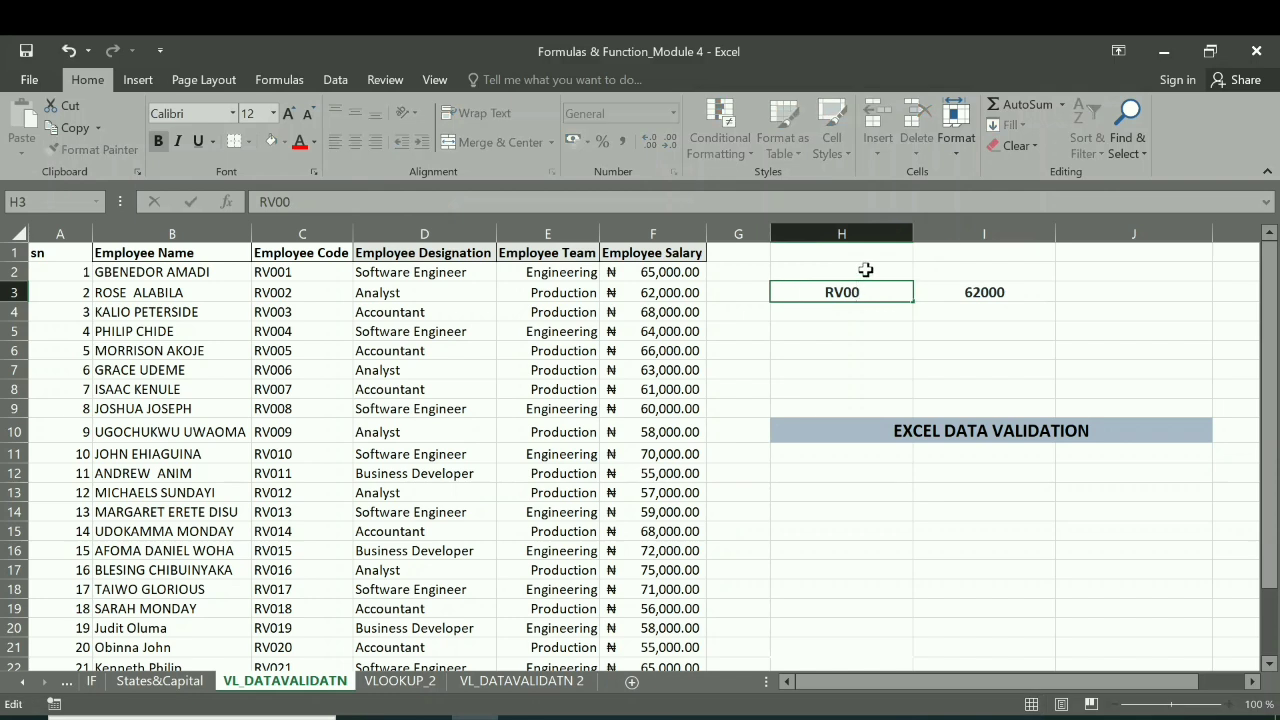
text(9)
key(Return)
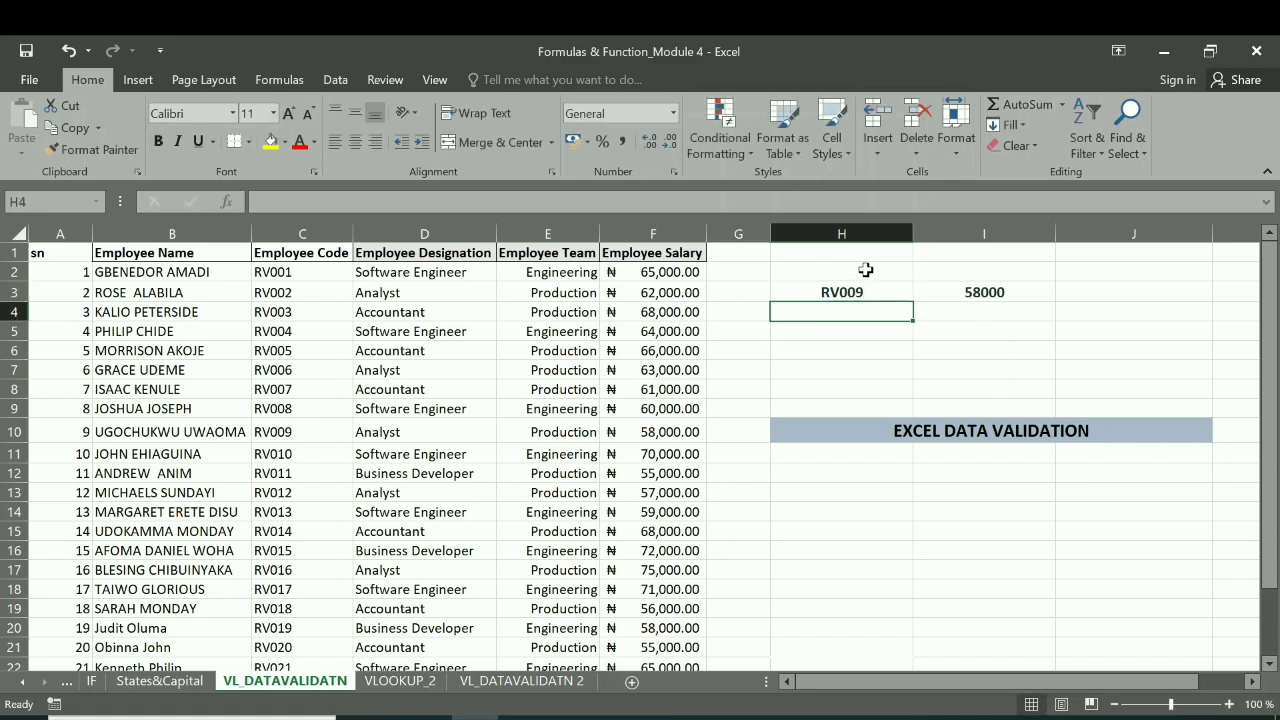
Format the salary result in I3 as Currency with the ₦ symbol and two decimal places
click(980, 291)
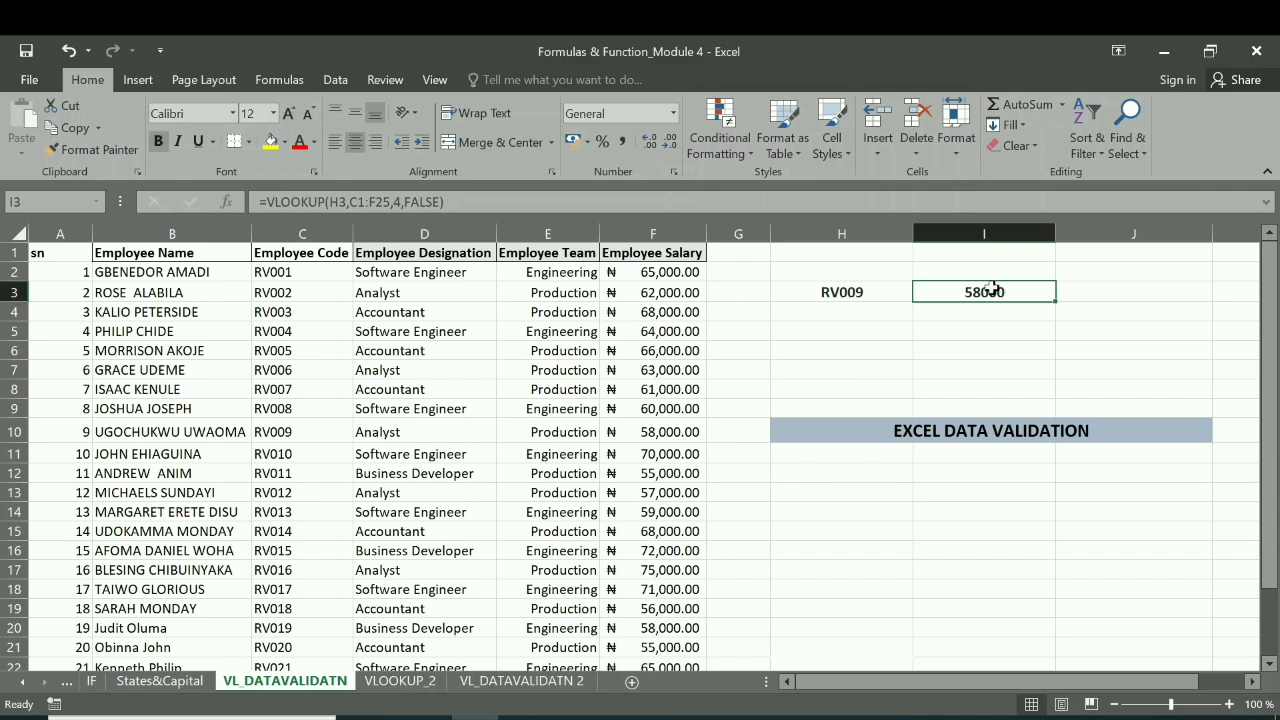
click(675, 114)
click(675, 114)
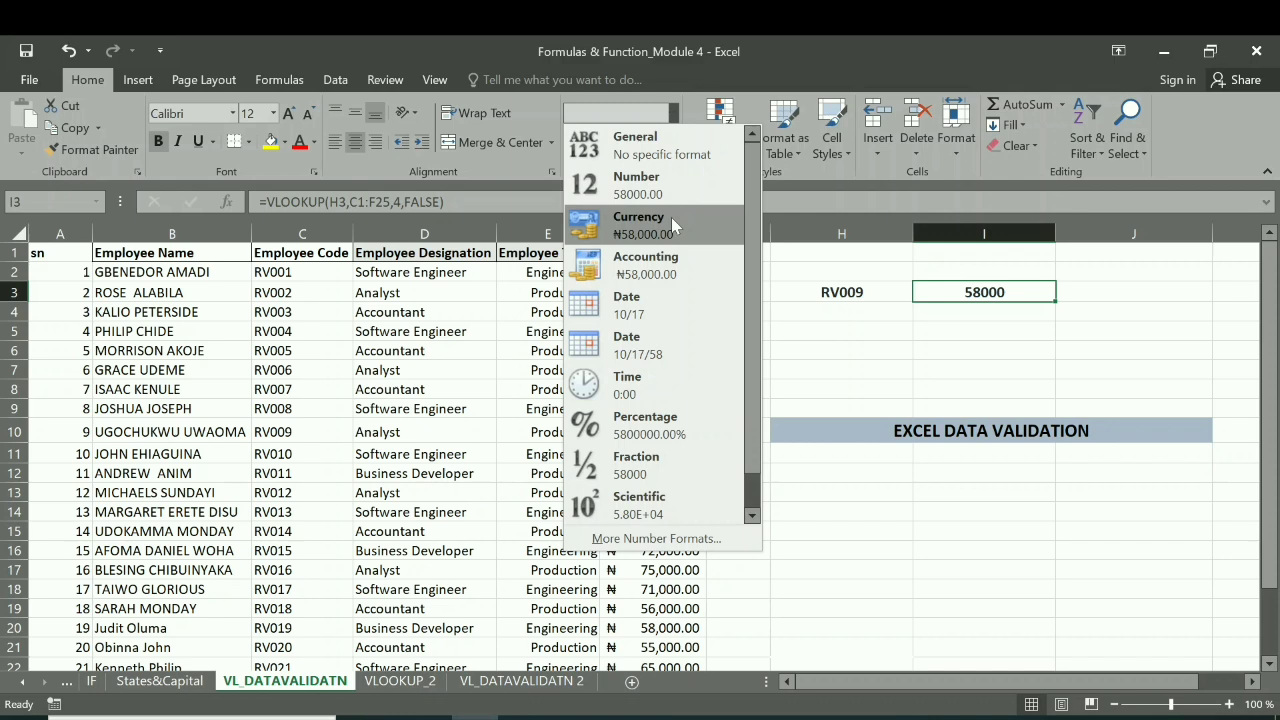
click(712, 112)
click(718, 128)
click(674, 172)
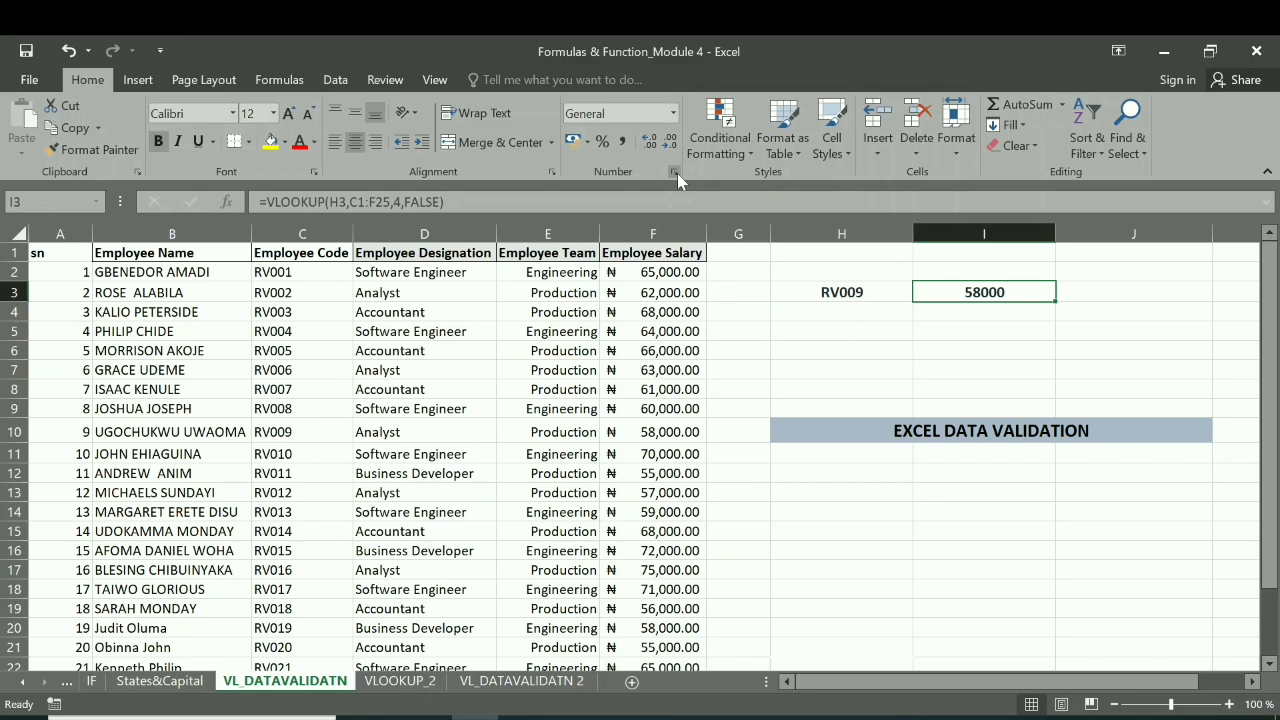
click(676, 173)
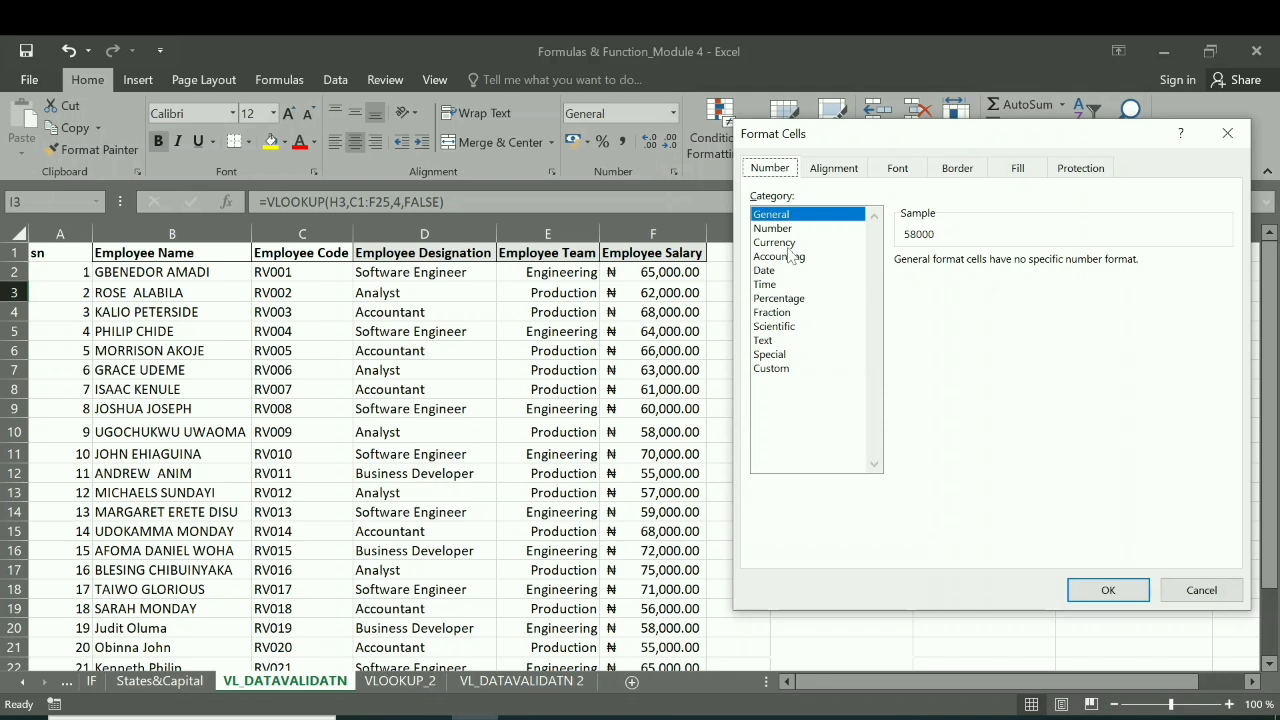
click(788, 243)
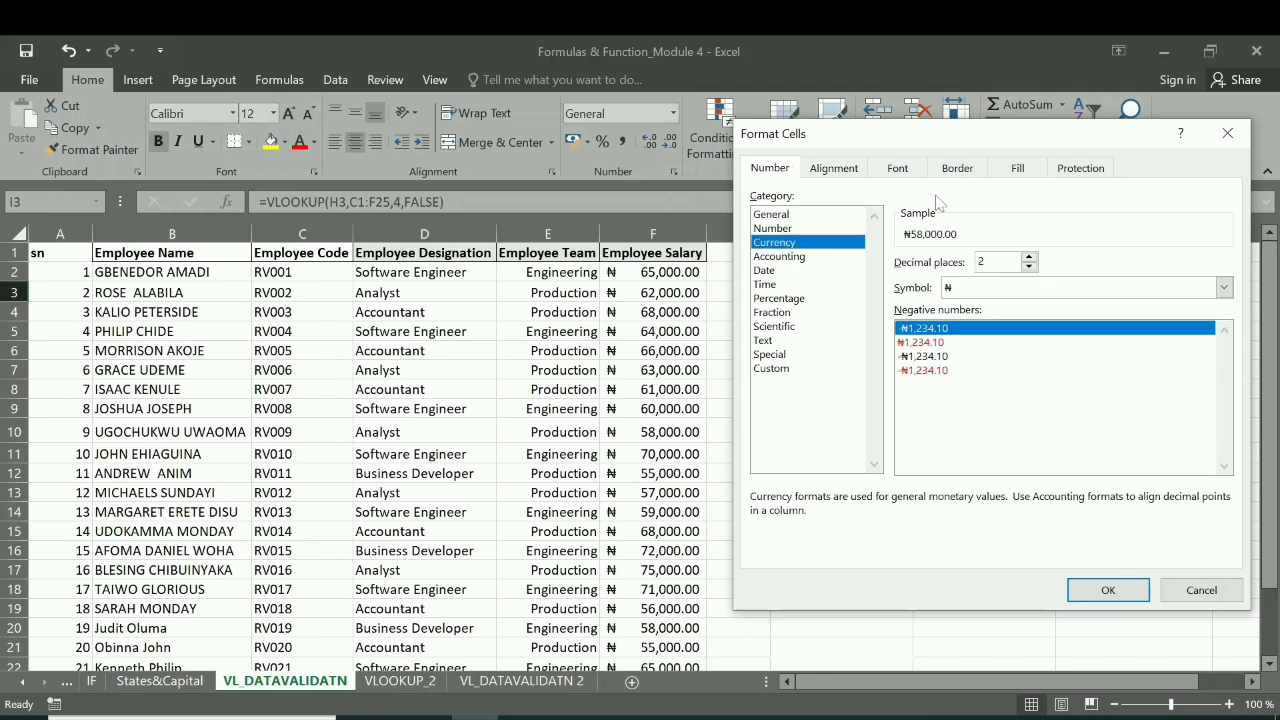
click(1223, 288)
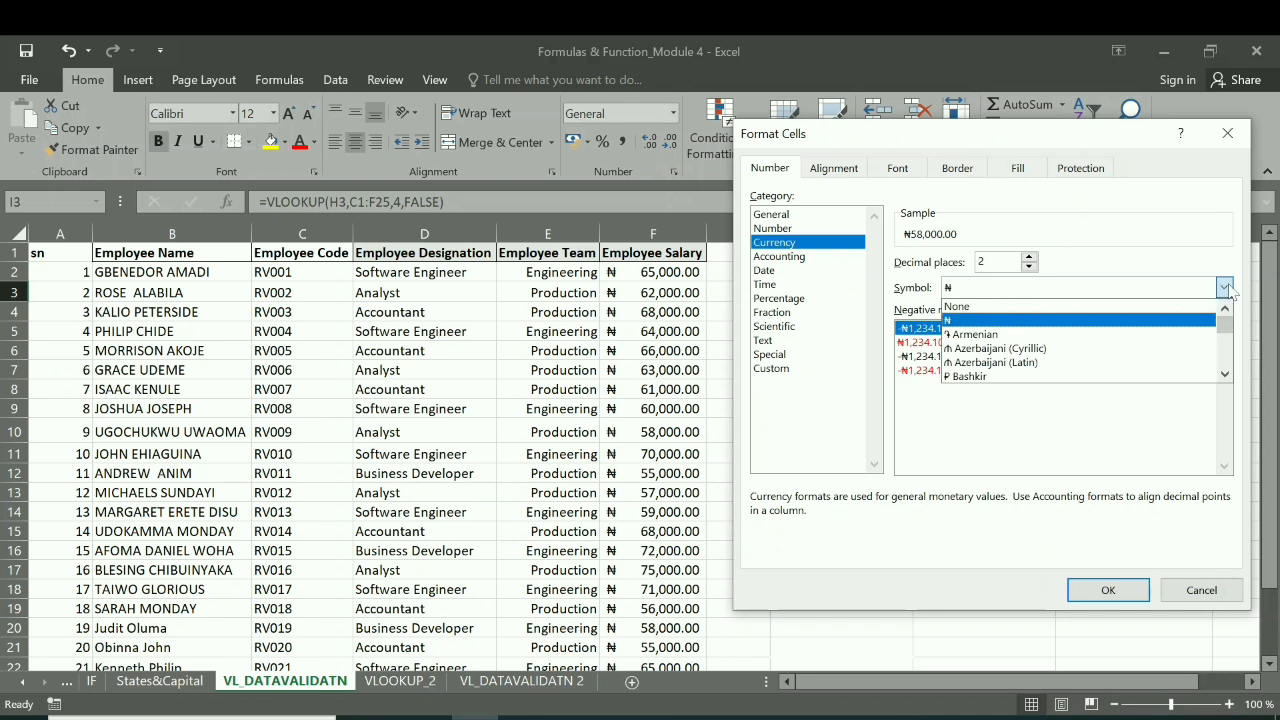
click(1226, 289)
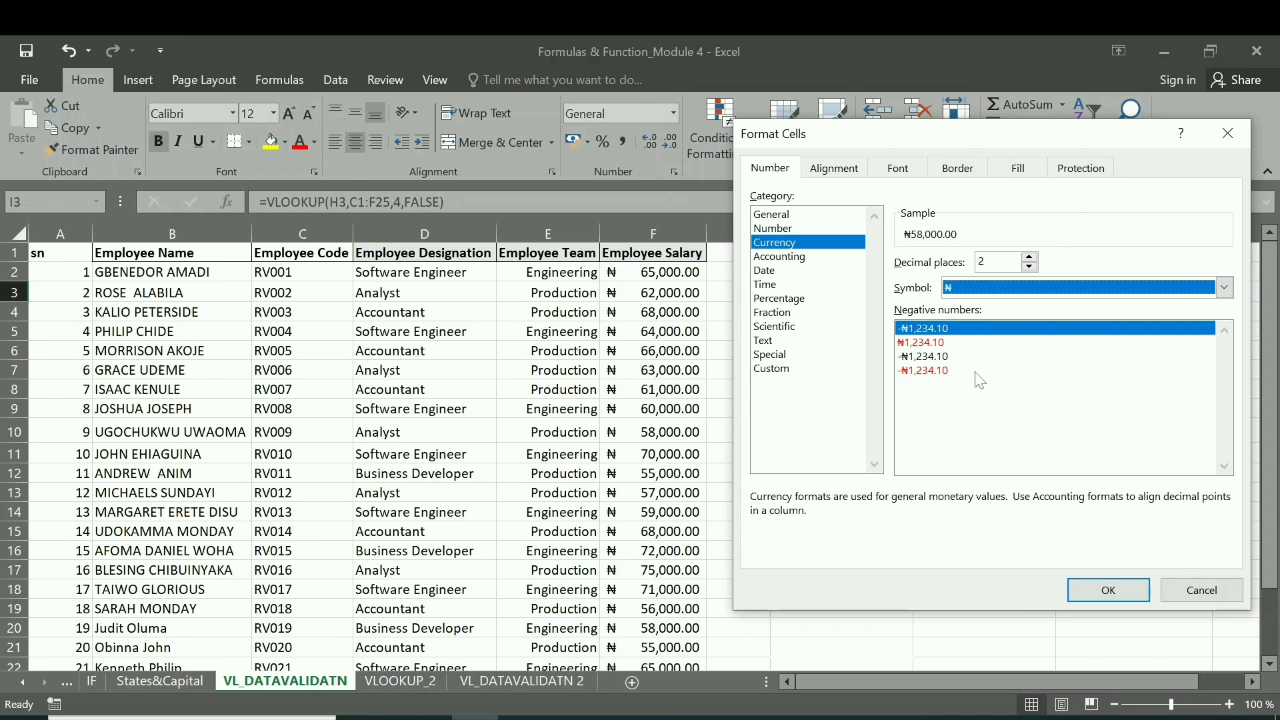
click(1109, 591)
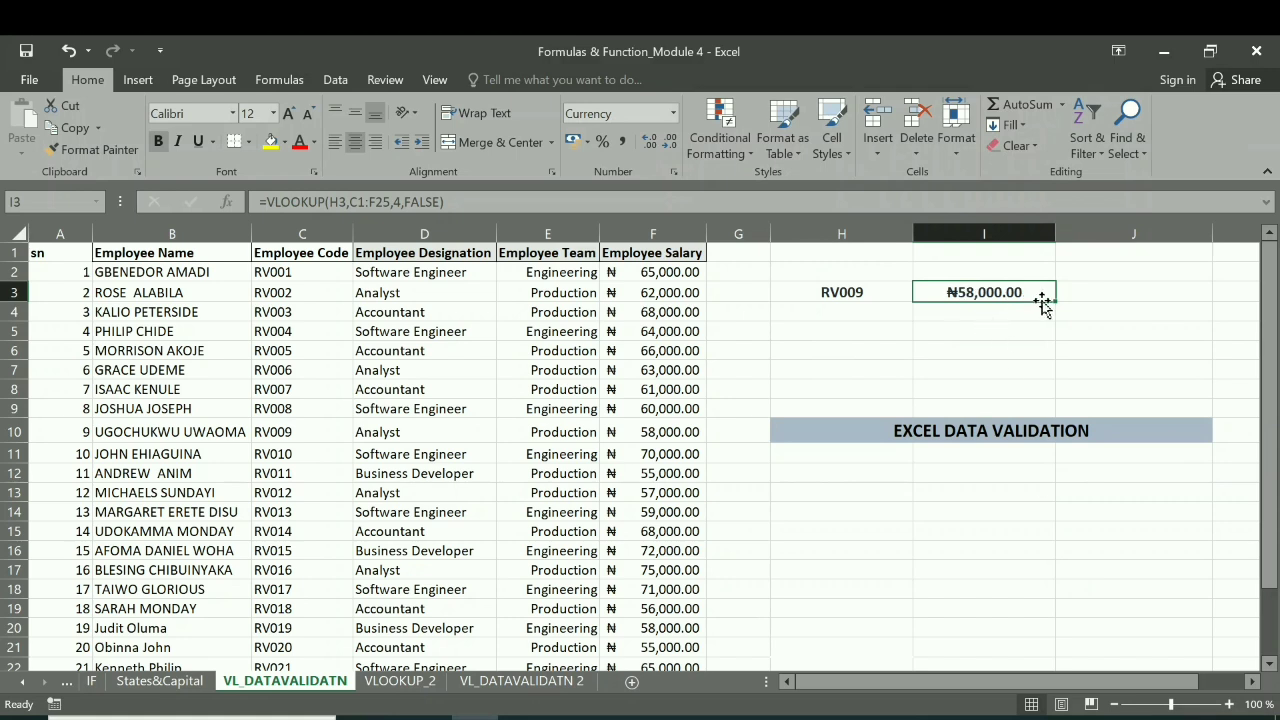
Change the lookup code in cell H3 to RV020 and check the salary result in I3
double_click(869, 290)
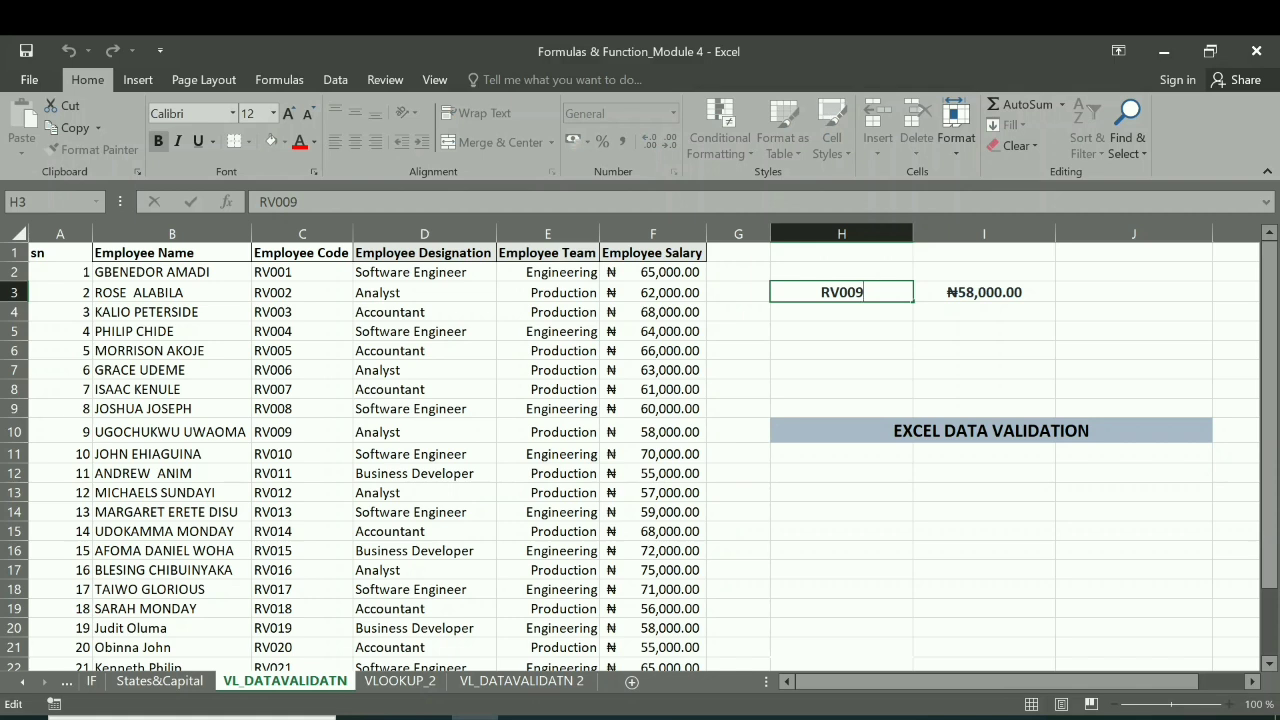
text(20)
key(Return)
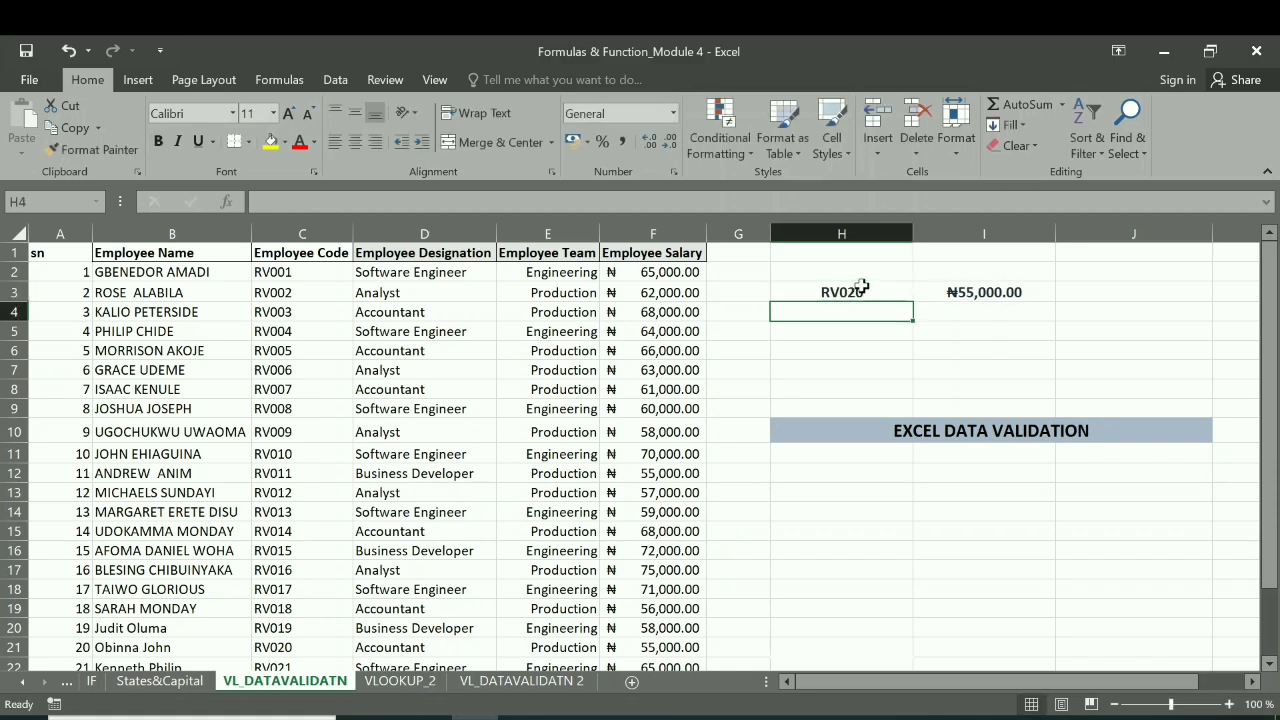
click(990, 291)
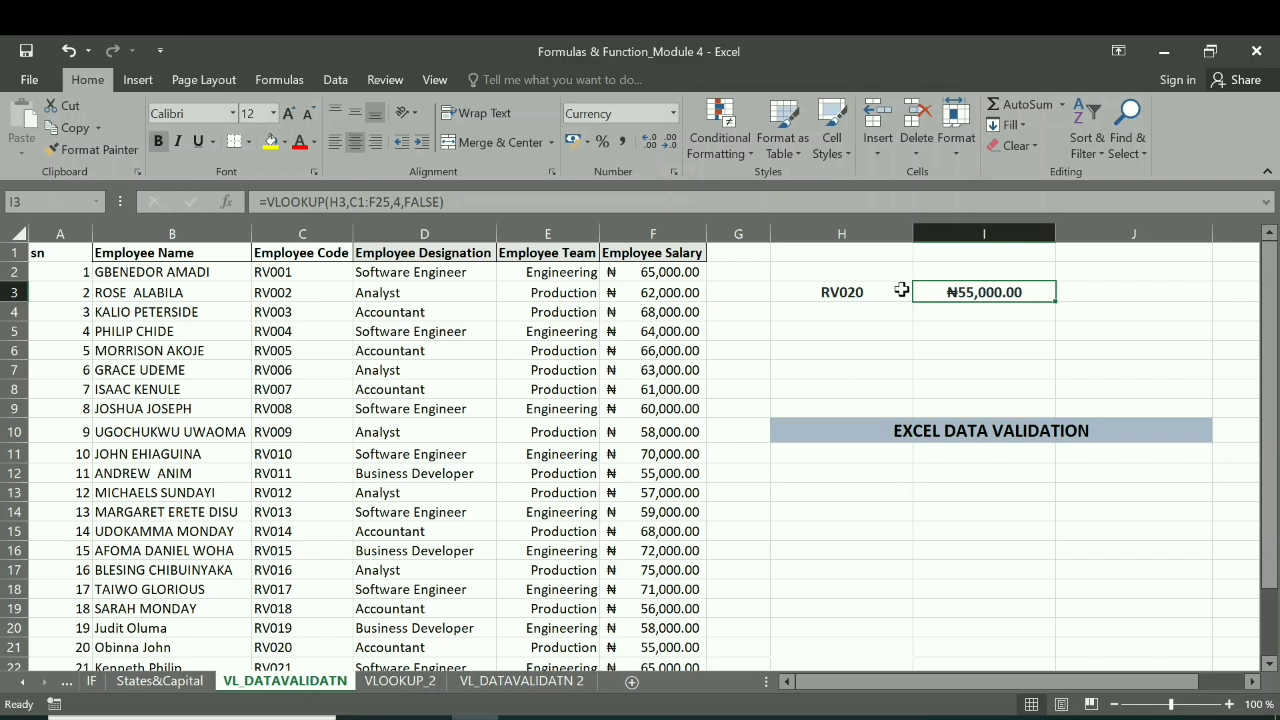
Add headers above the lookup cells by linking H2 to C1 (Employee Code) and I2 to F1 (Employee Salary)
click(843, 270)
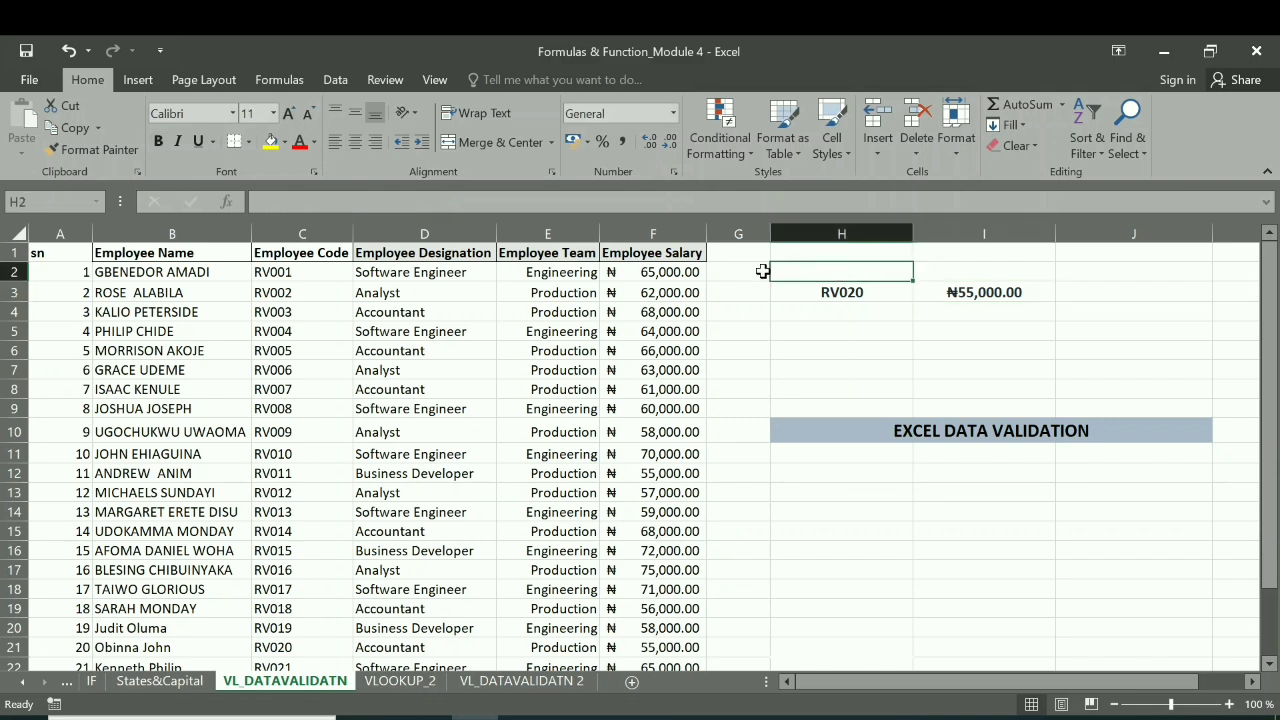
text(=)
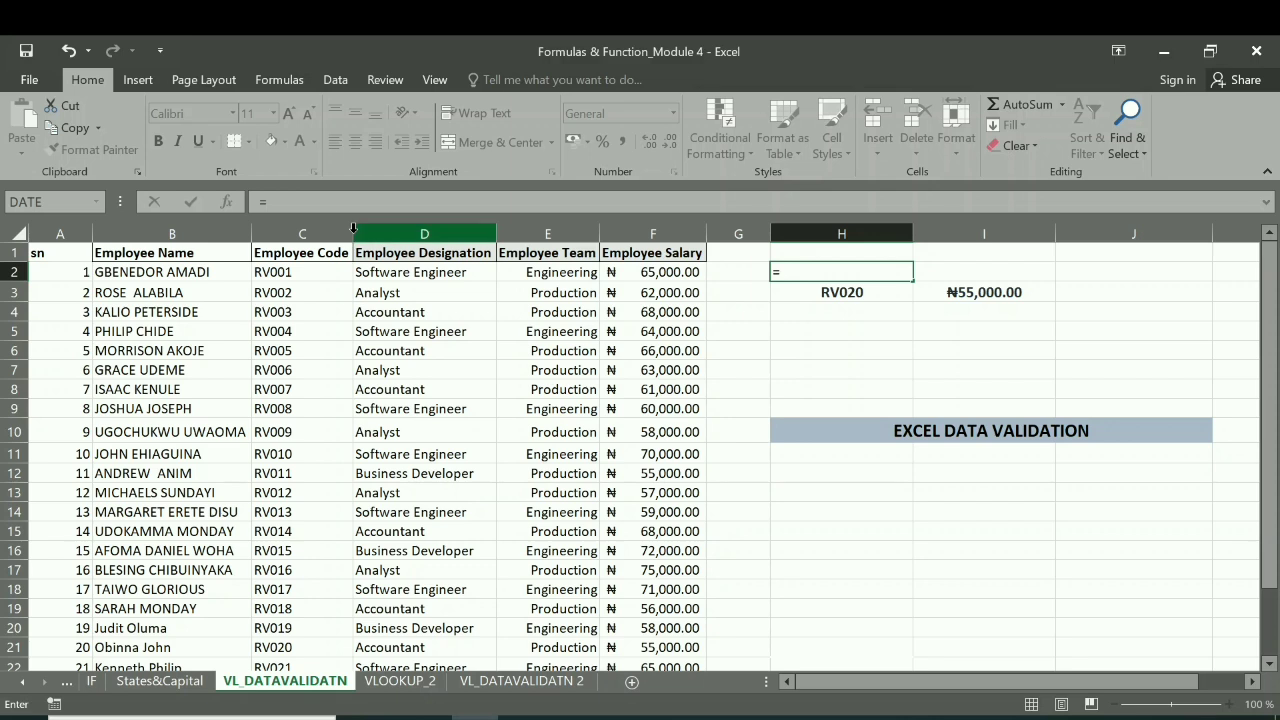
click(328, 251)
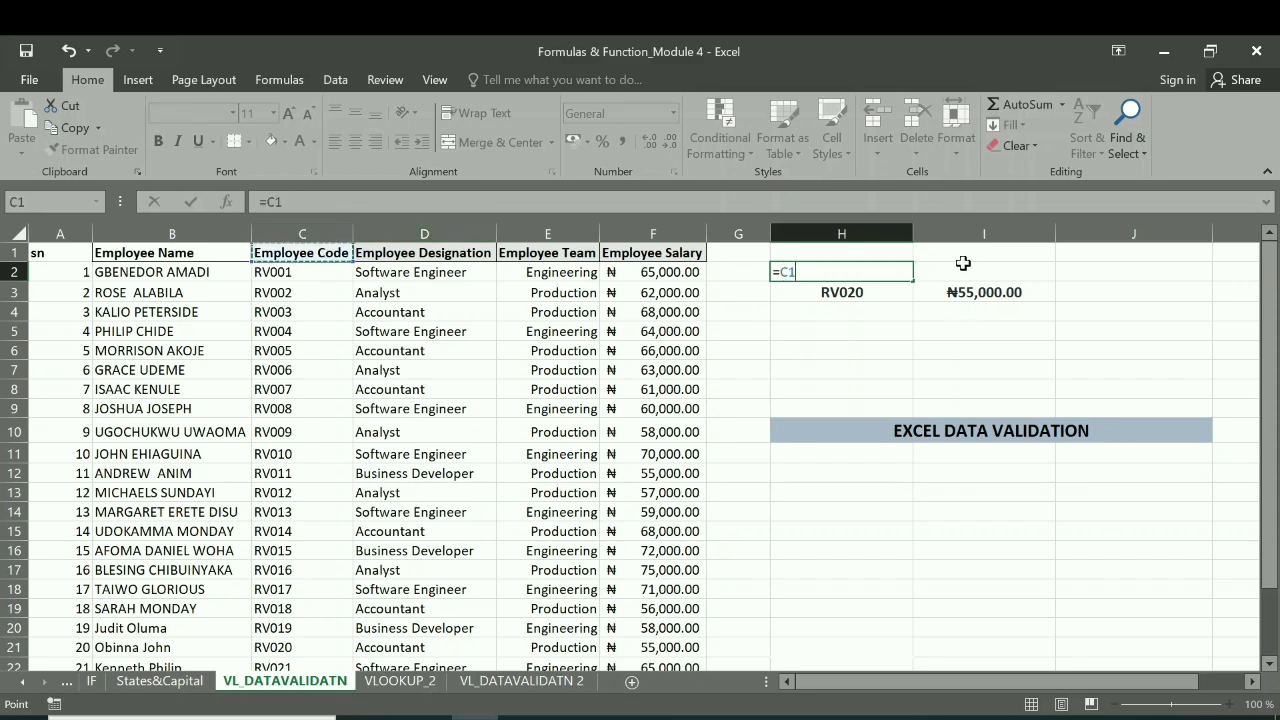
key(Return)
click(971, 273)
text(=)
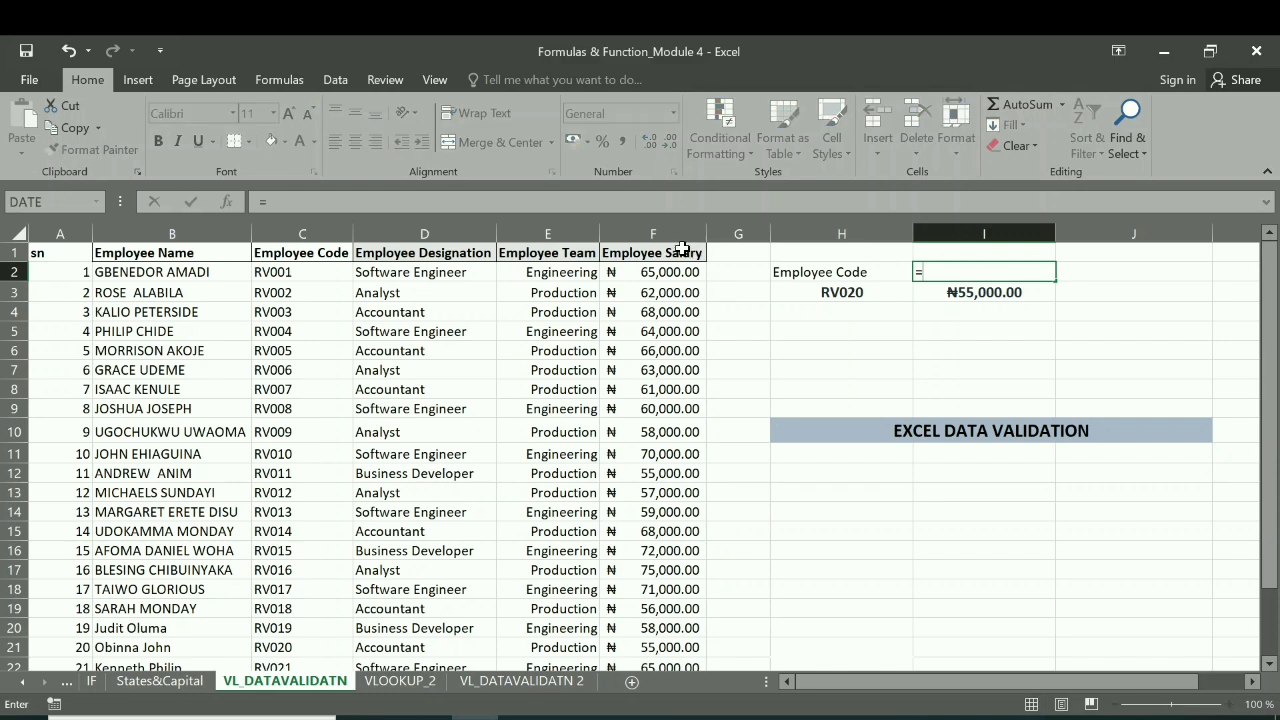
click(678, 252)
key(Return)
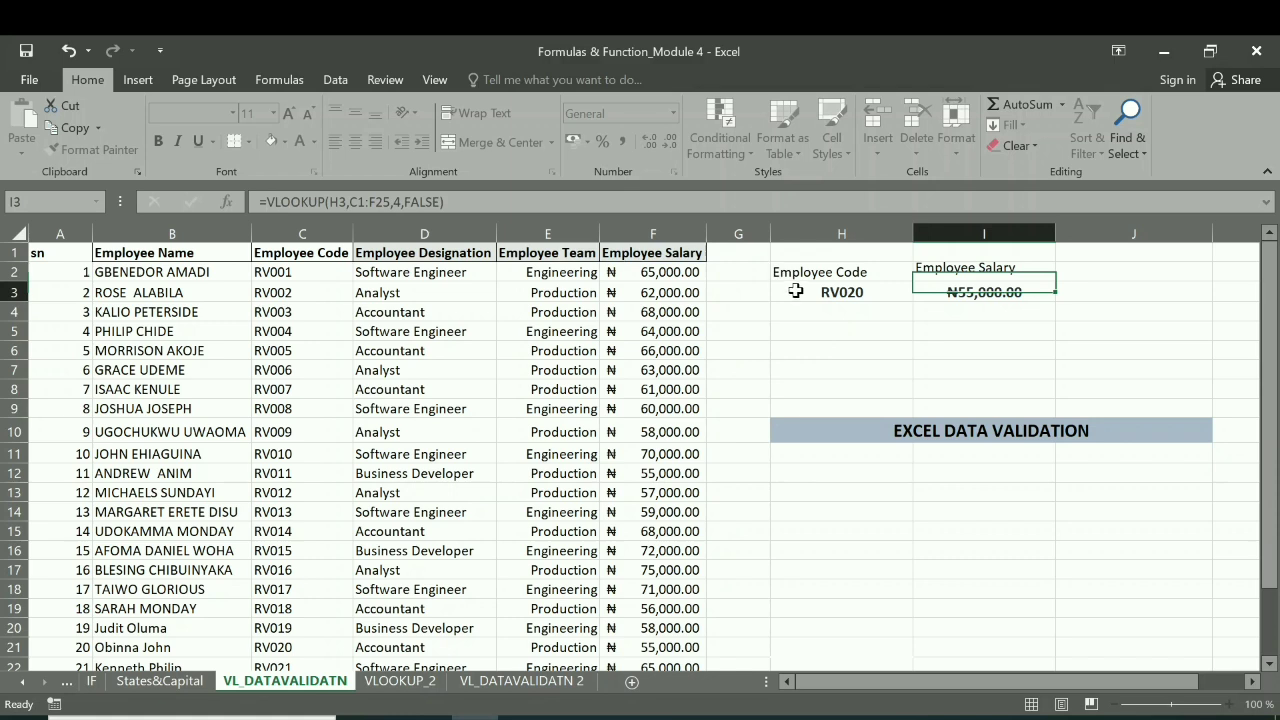
Apply all borders to the lookup table cells H2:I3
click(880, 272)
drag(912, 273, 975, 292)
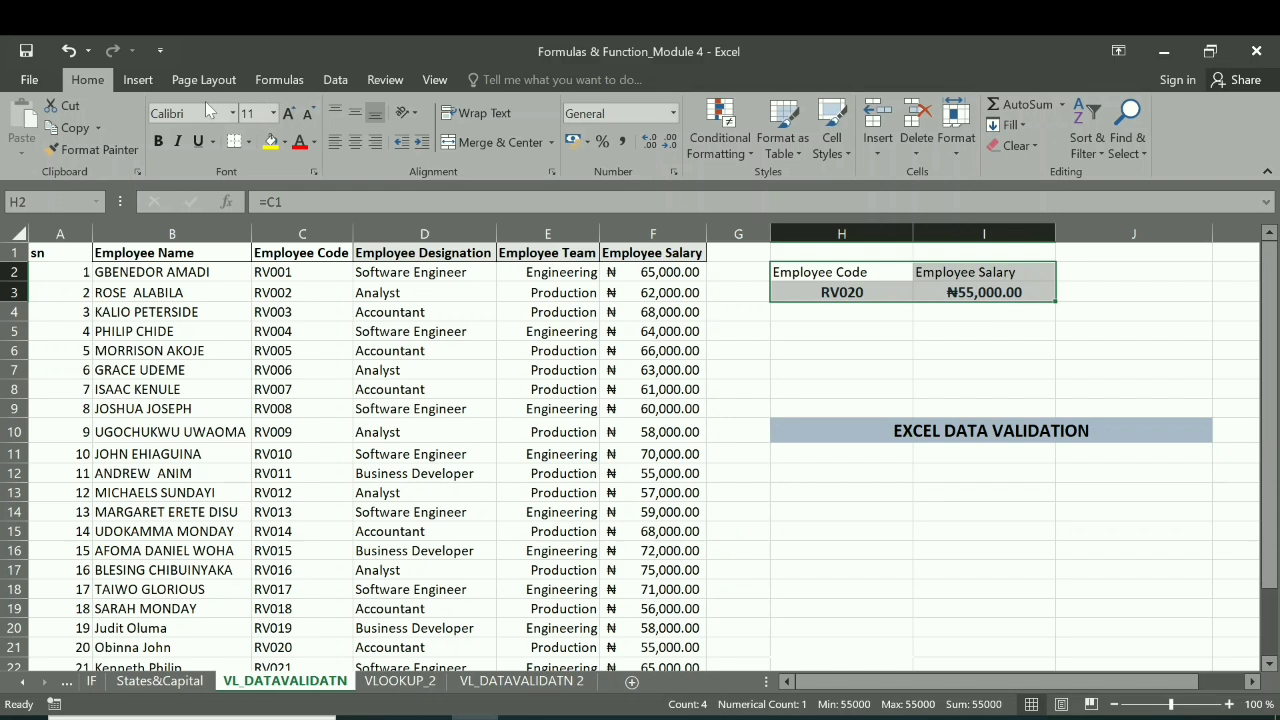
click(249, 141)
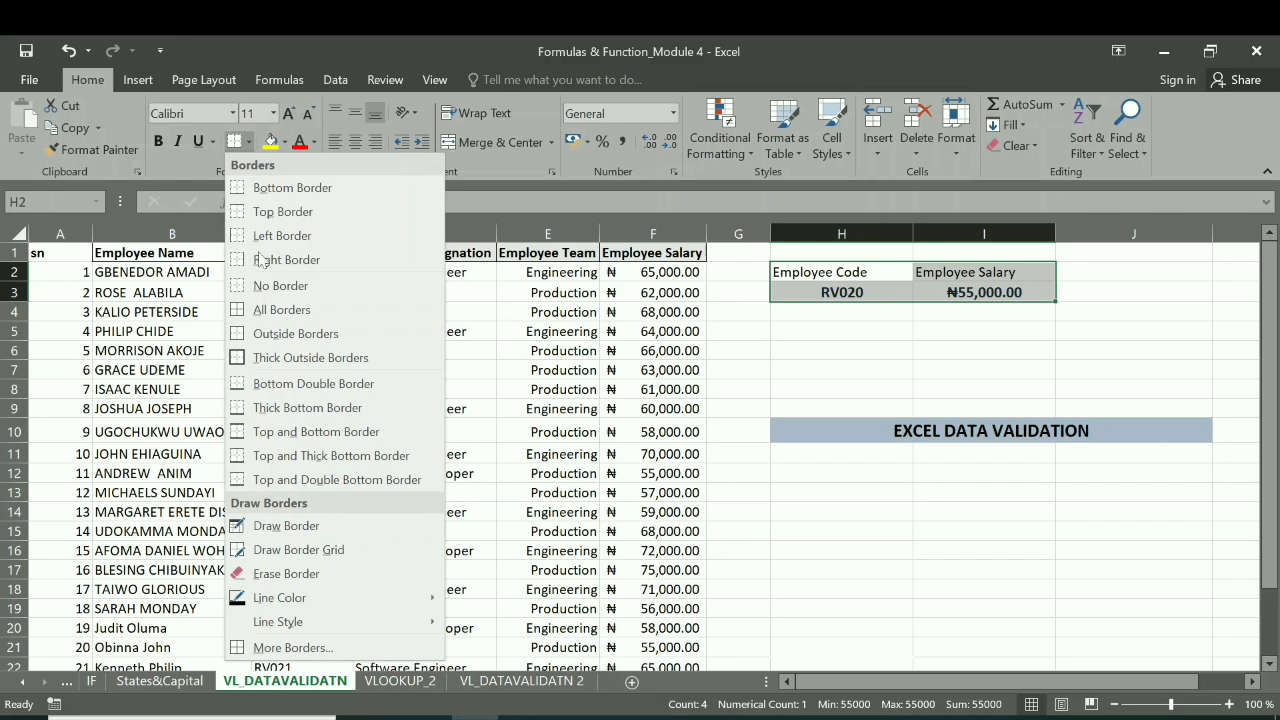
click(281, 310)
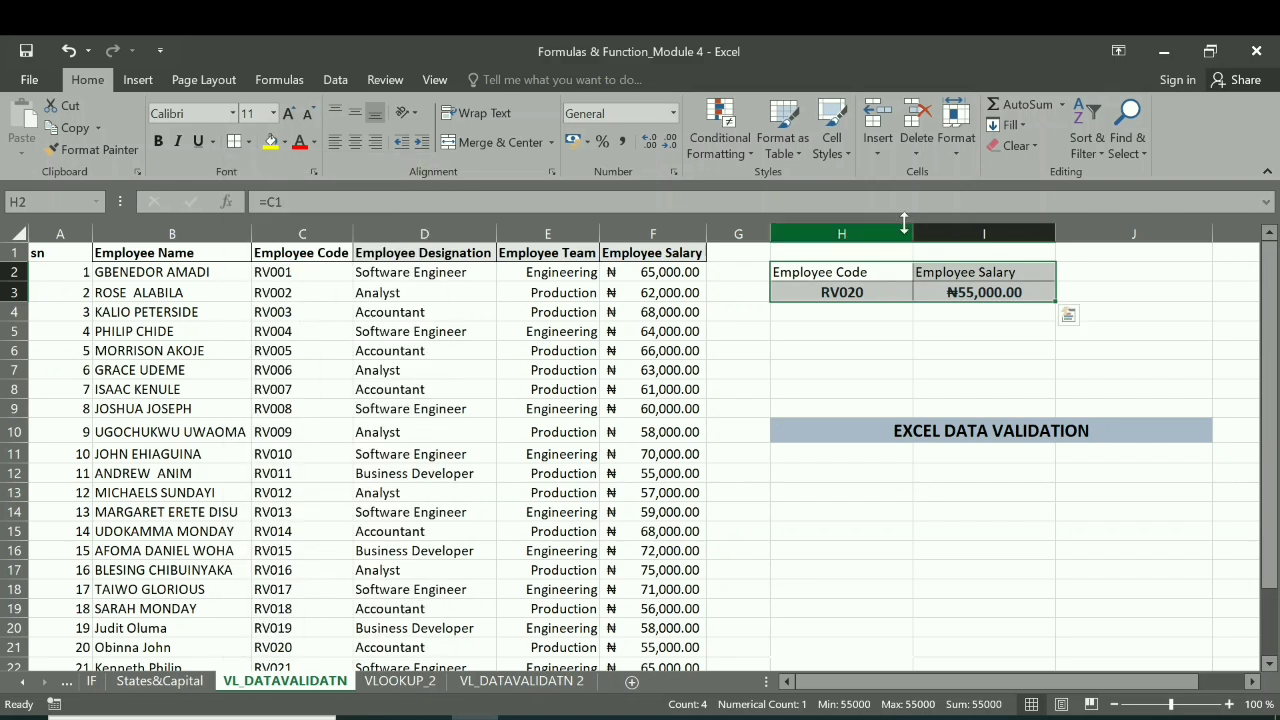
Format the headers in H2:I2 as 12-point bold text with a blue-grey fill
drag(803, 266, 983, 266)
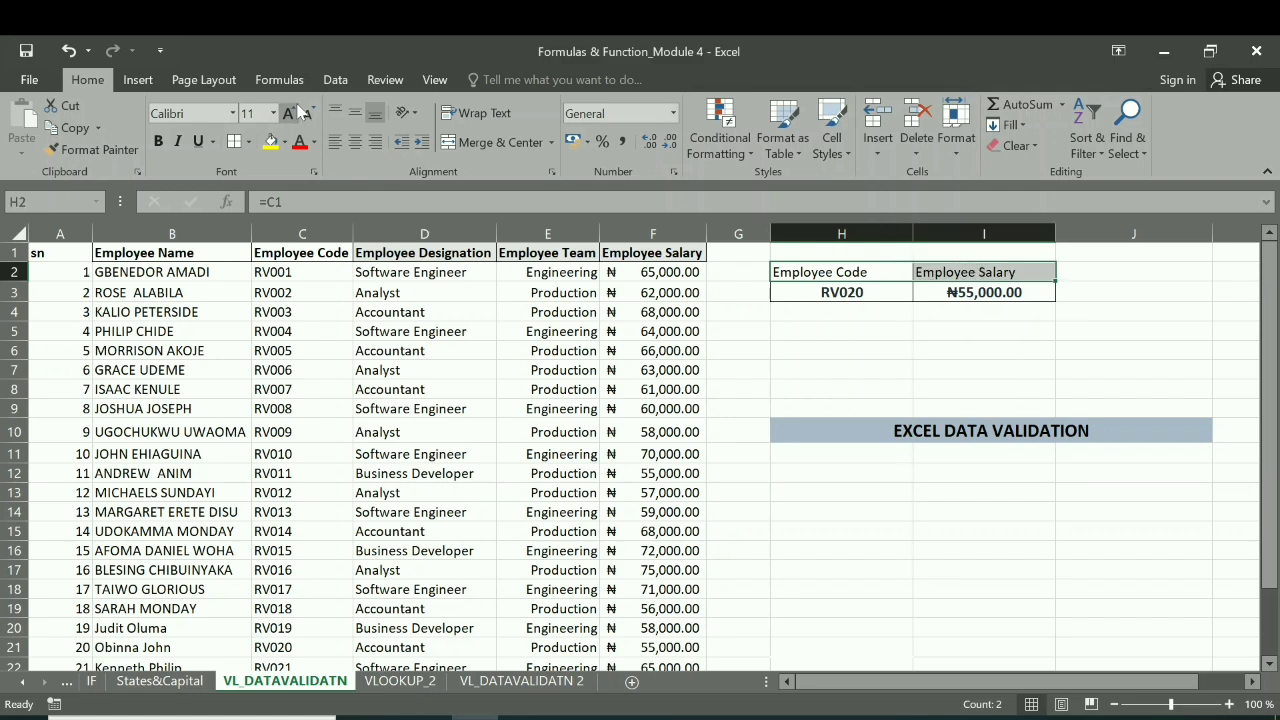
click(289, 112)
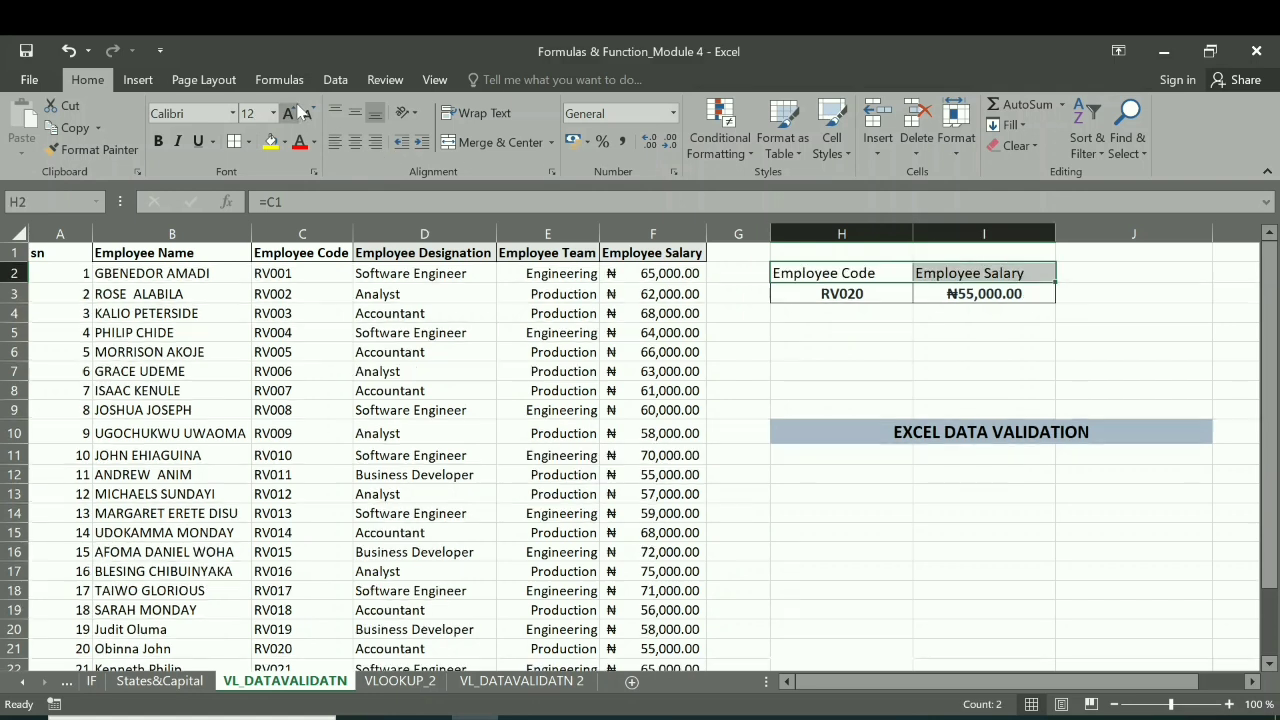
click(160, 142)
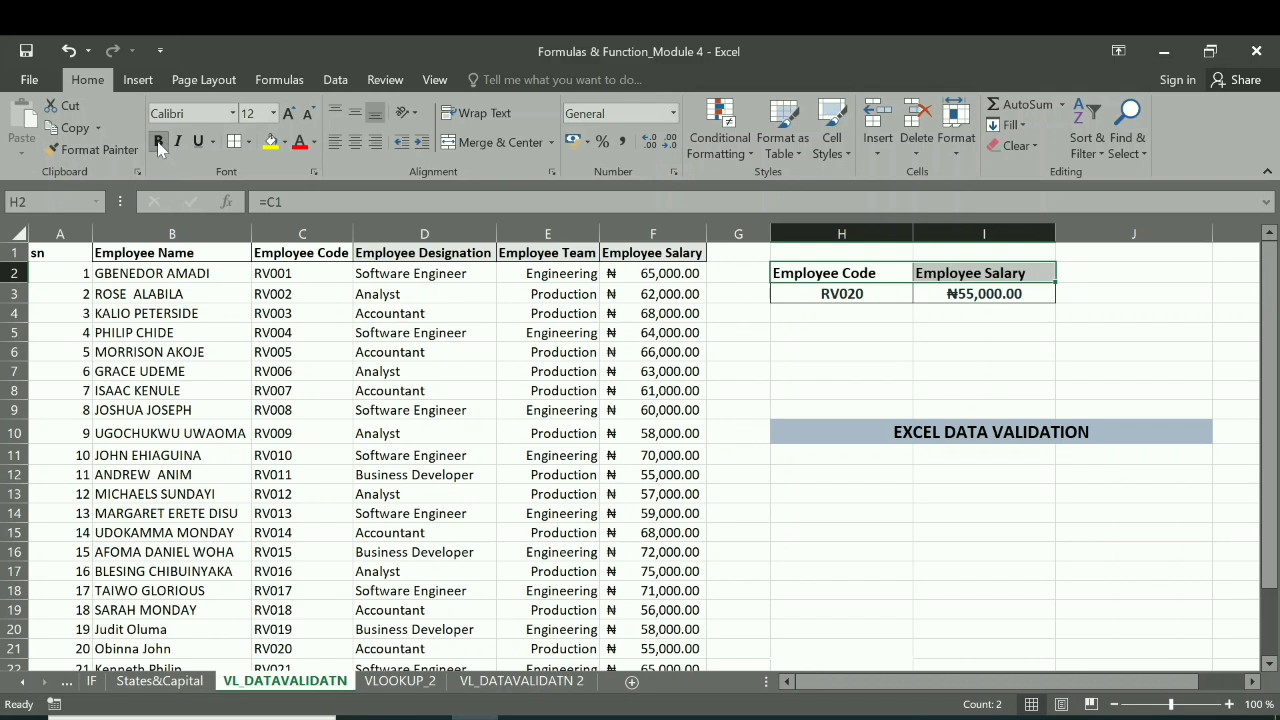
click(286, 145)
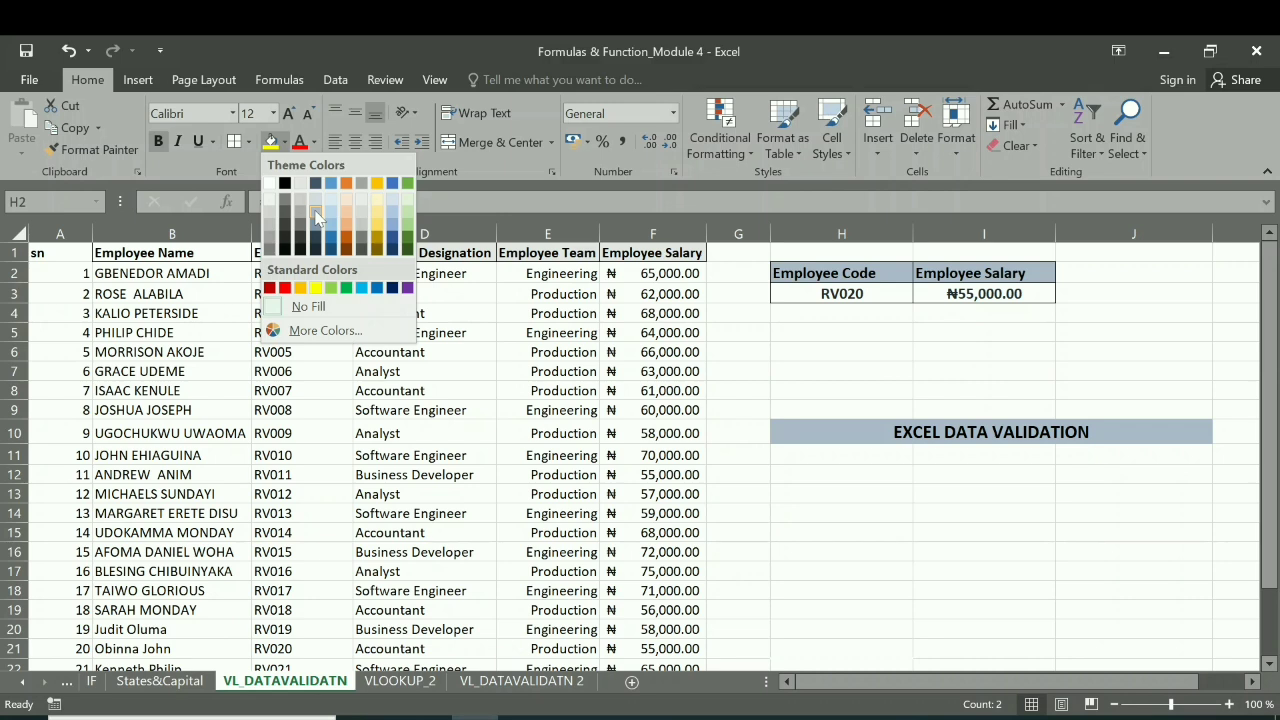
click(315, 209)
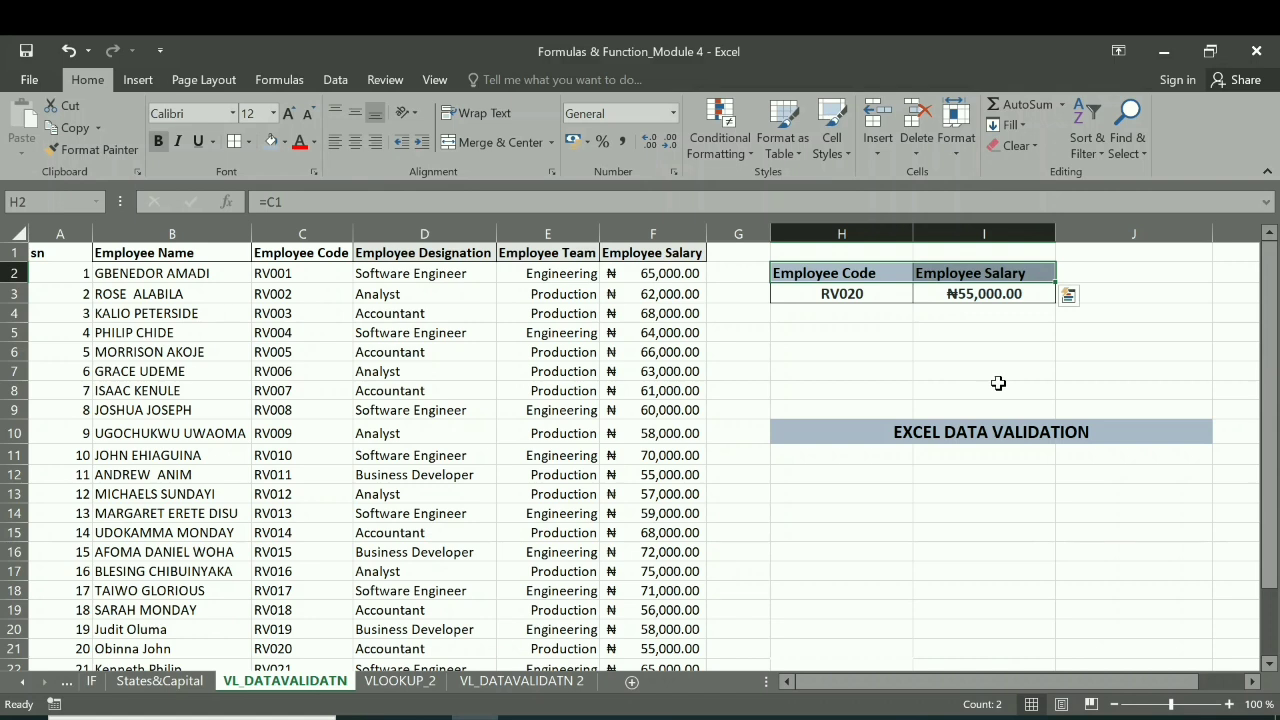
Extend the header formatting from I2 to J2 and link J2 to D1 (Employee Designation)
click(1111, 294)
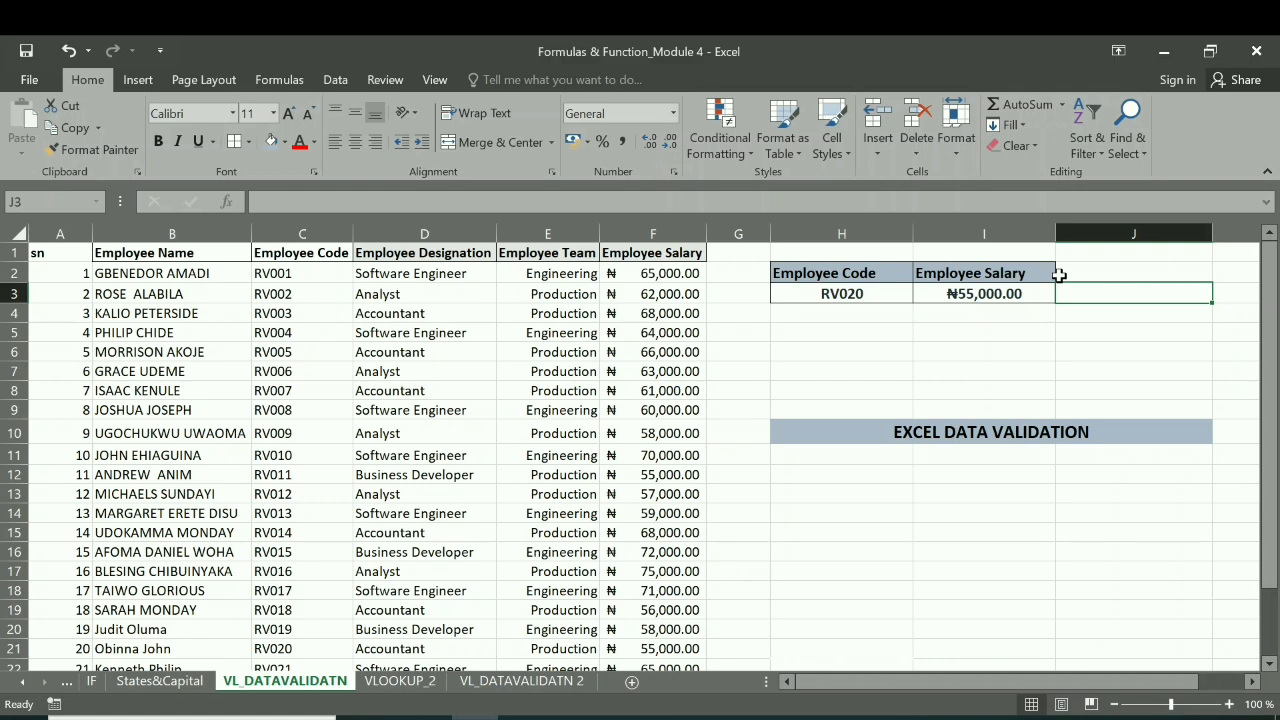
click(1115, 269)
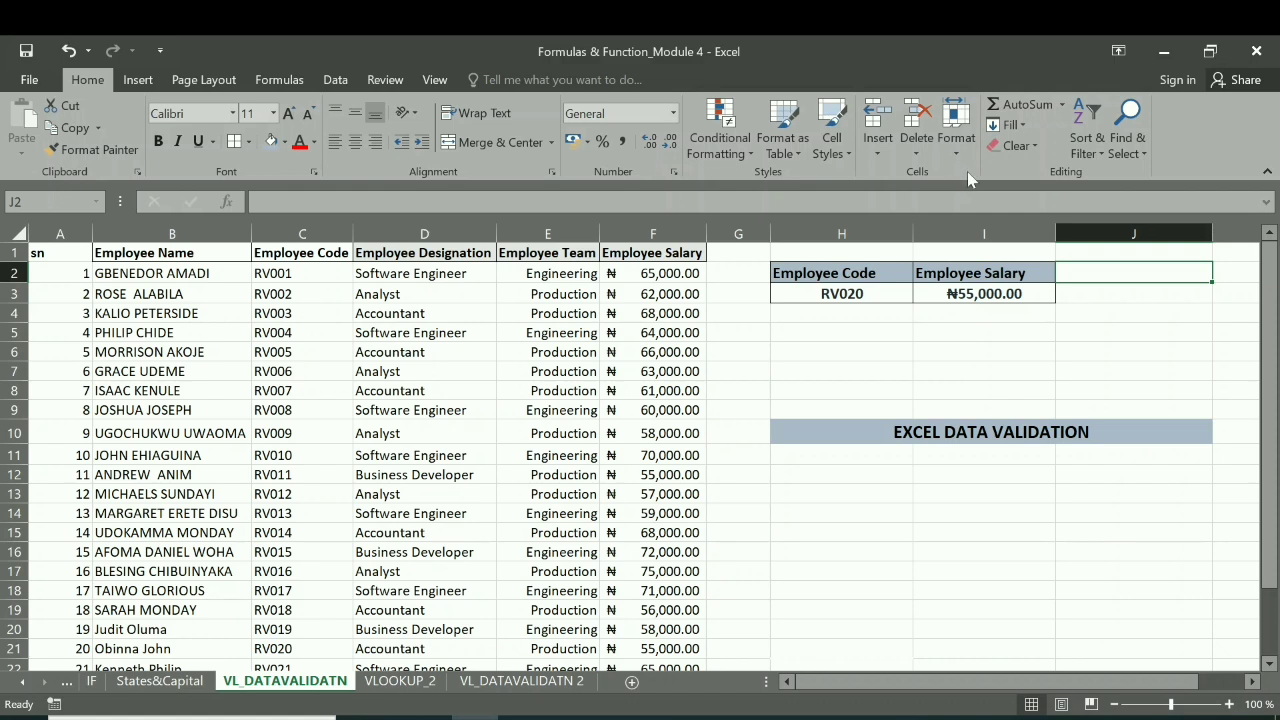
click(1030, 280)
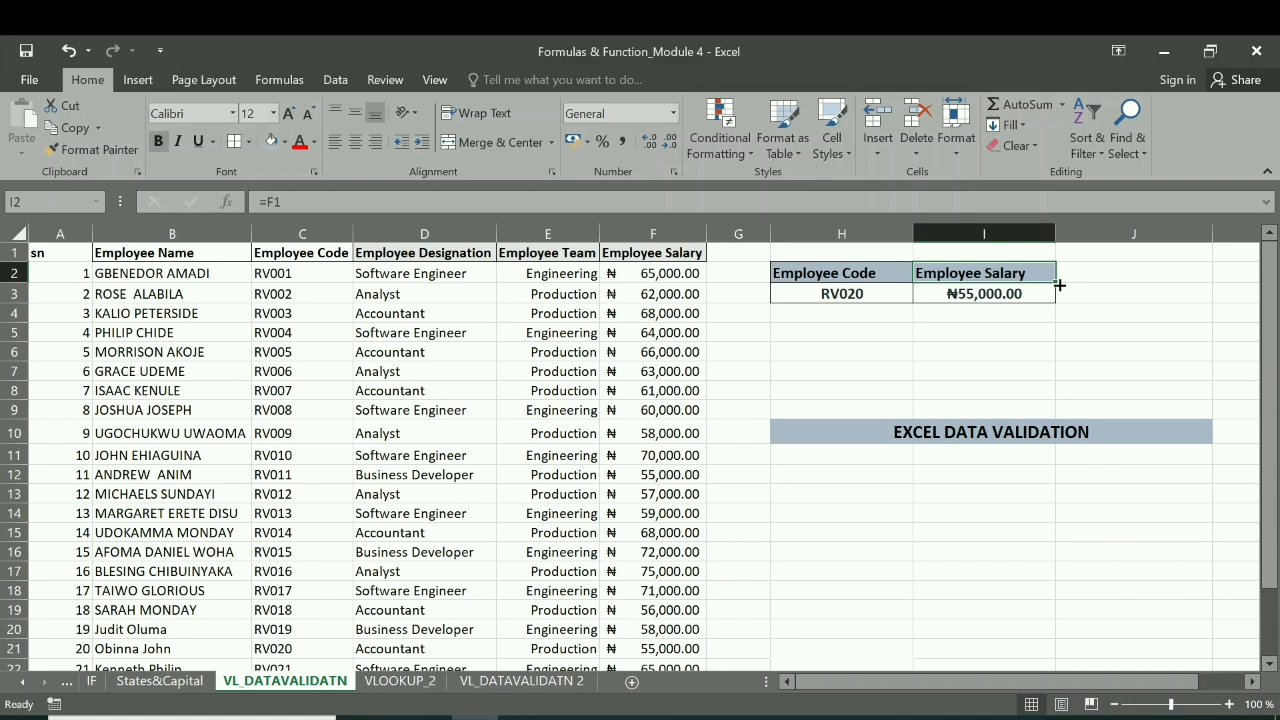
drag(1060, 282, 1150, 282)
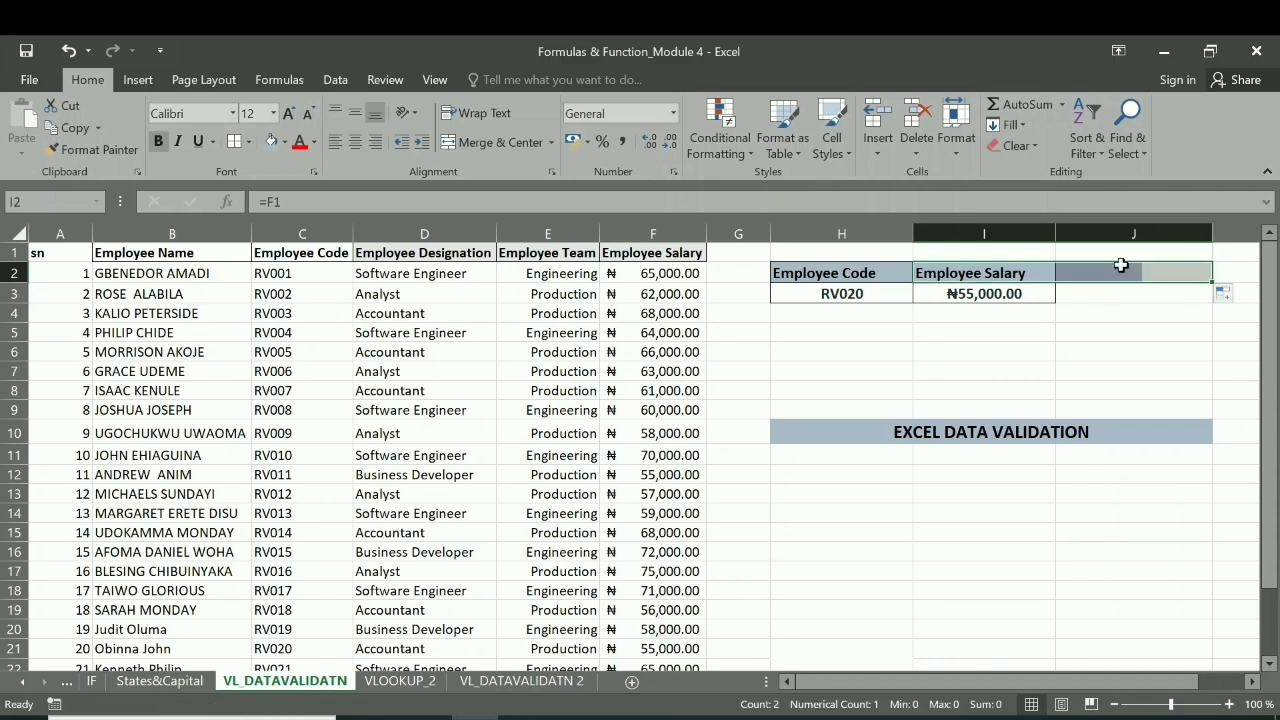
click(1114, 273)
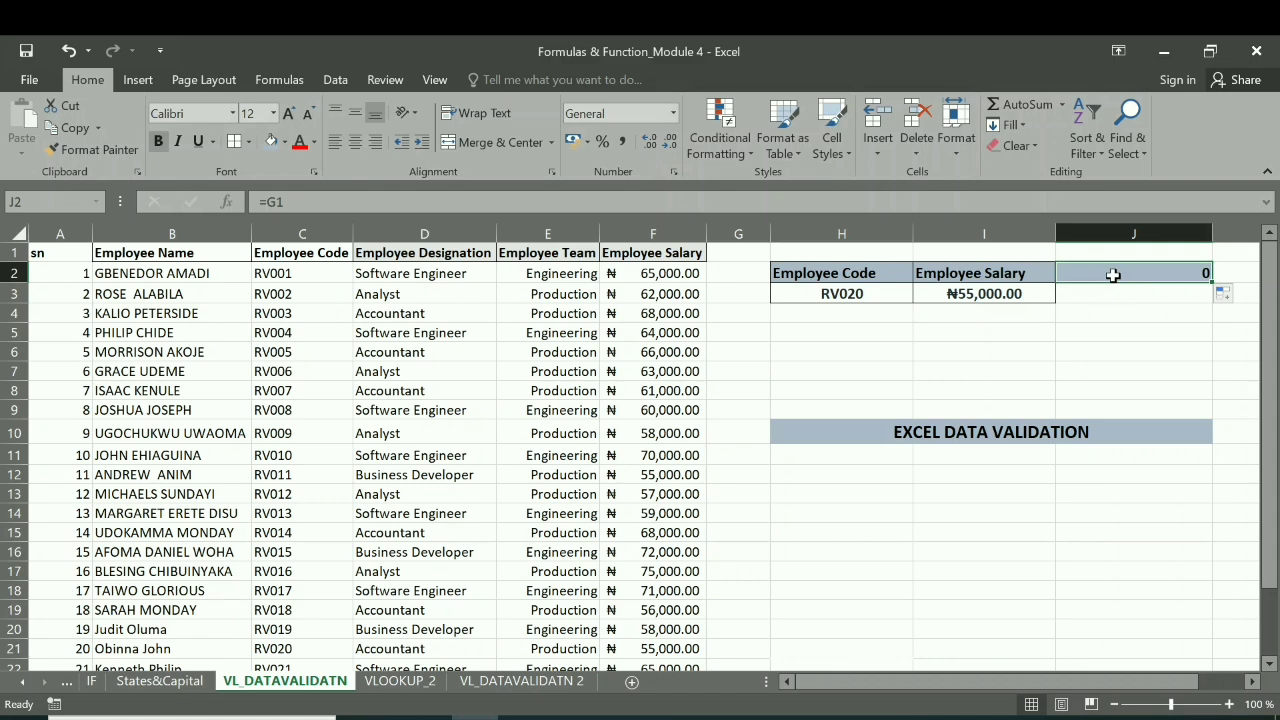
double_click(1113, 274)
key(BackSpace)
key(BackSpace)
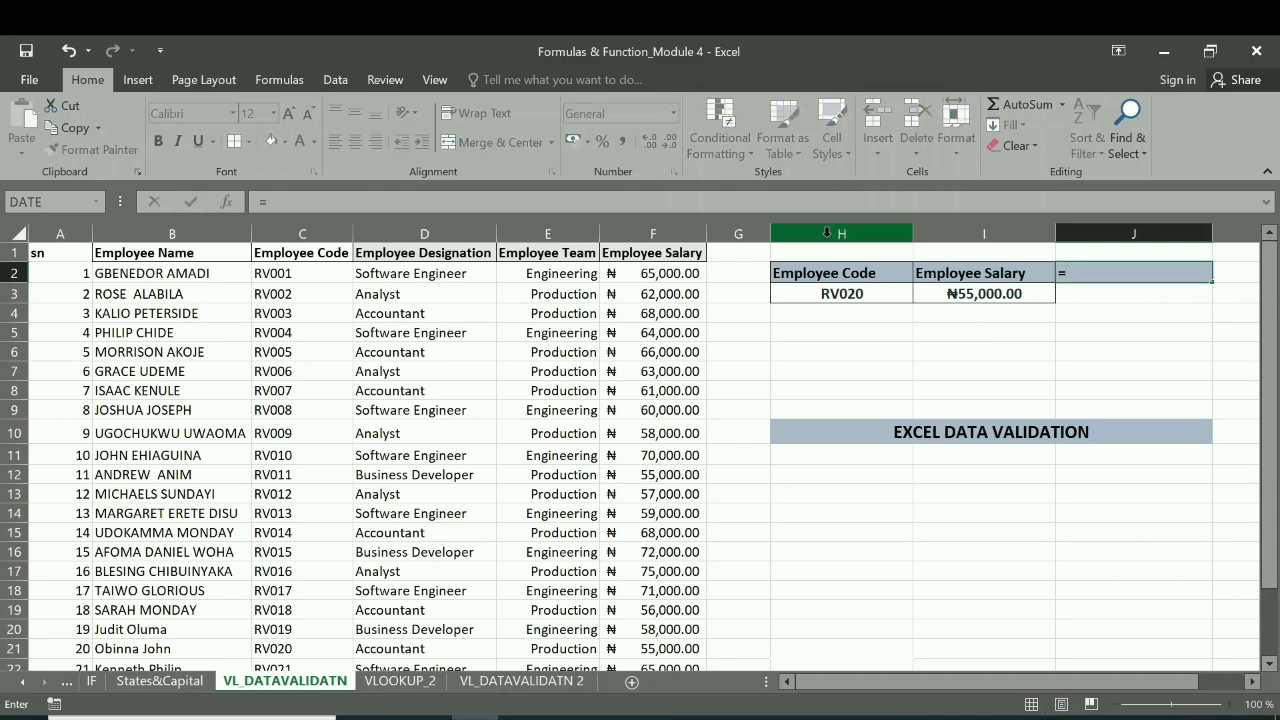
click(450, 256)
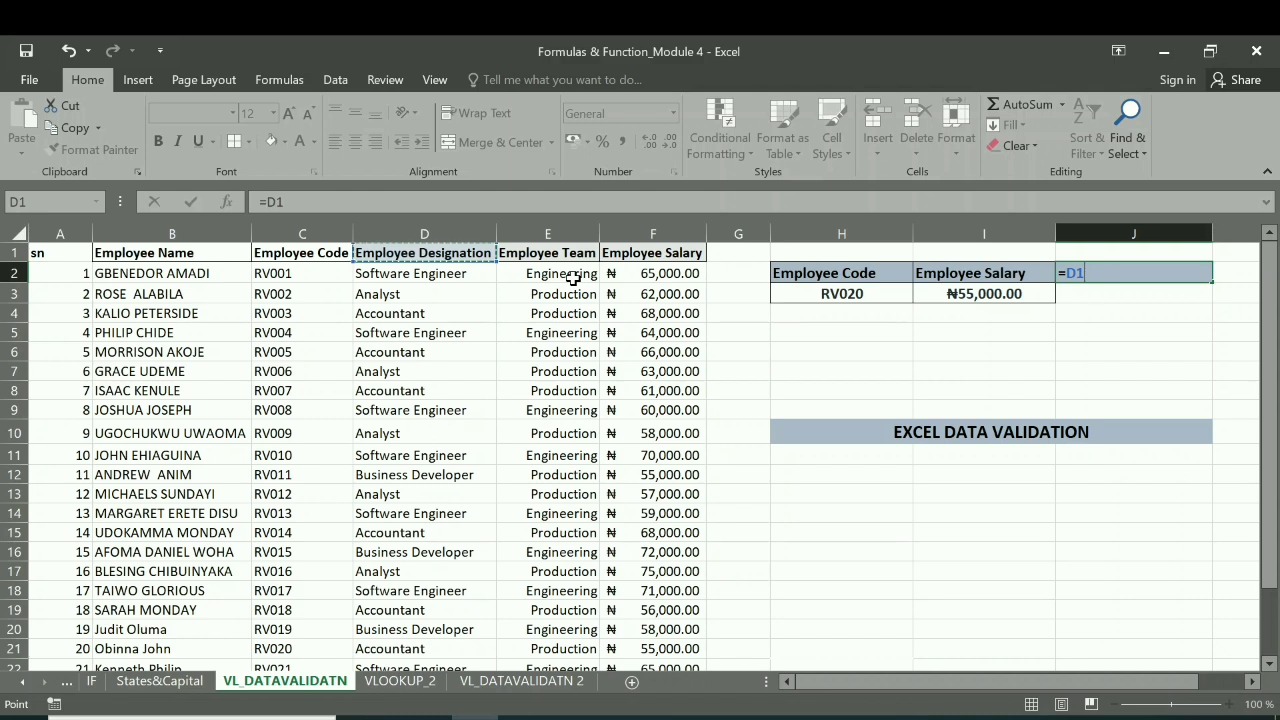
key(Return)
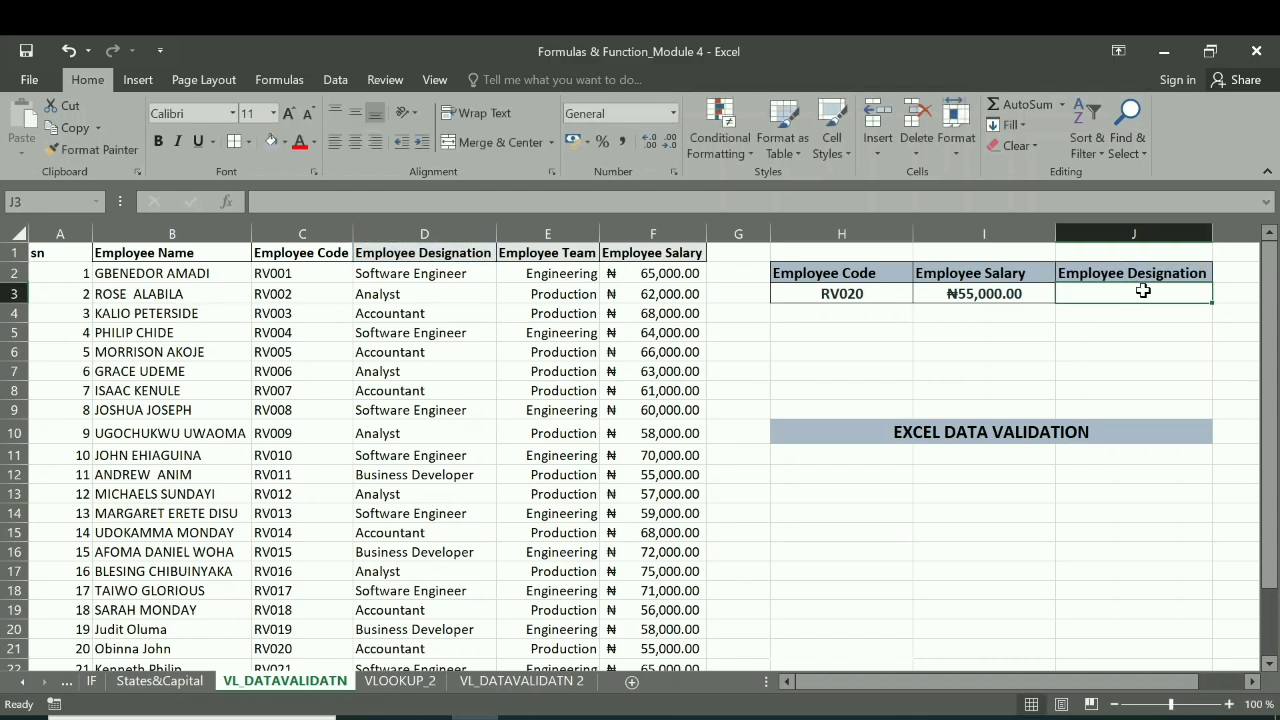
Reuse the I3 lookup formula in J3 with column index 2, giving =VLOOKUP(H3,C1:F25,2,FALSE)
click(980, 294)
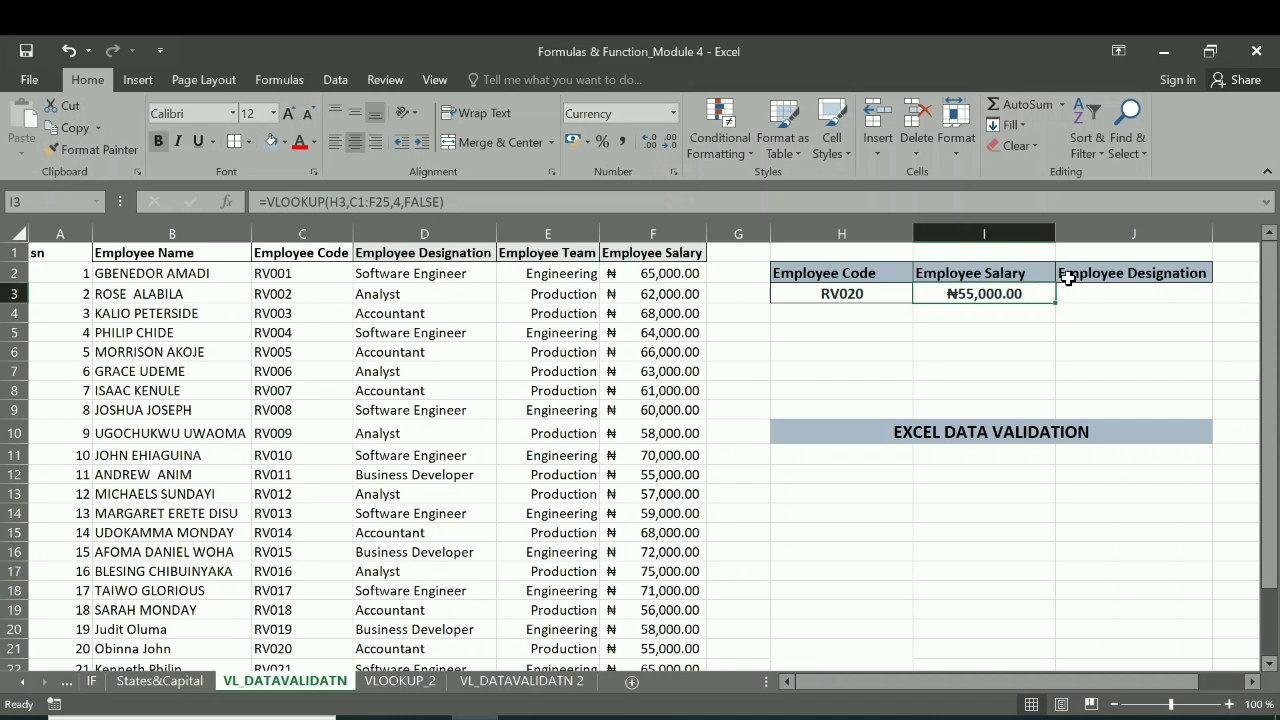
triple_click(440, 204)
key(ctrl+c)
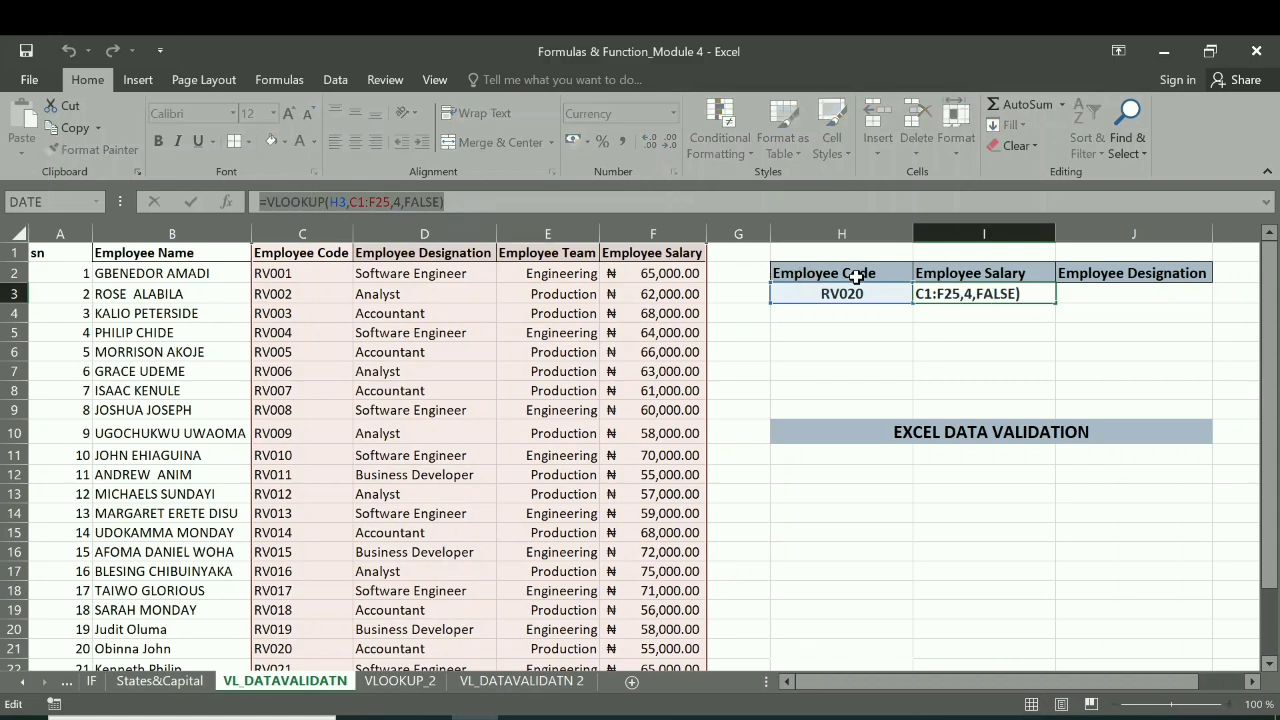
click(1113, 294)
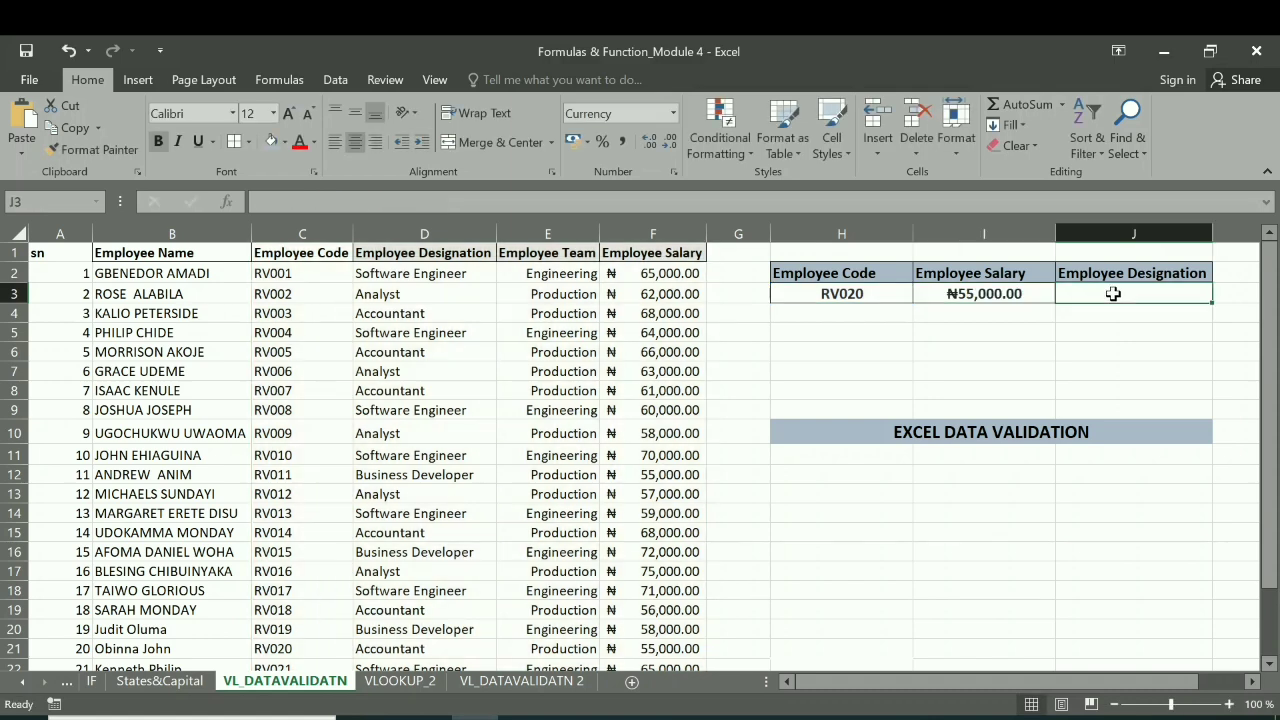
click(344, 205)
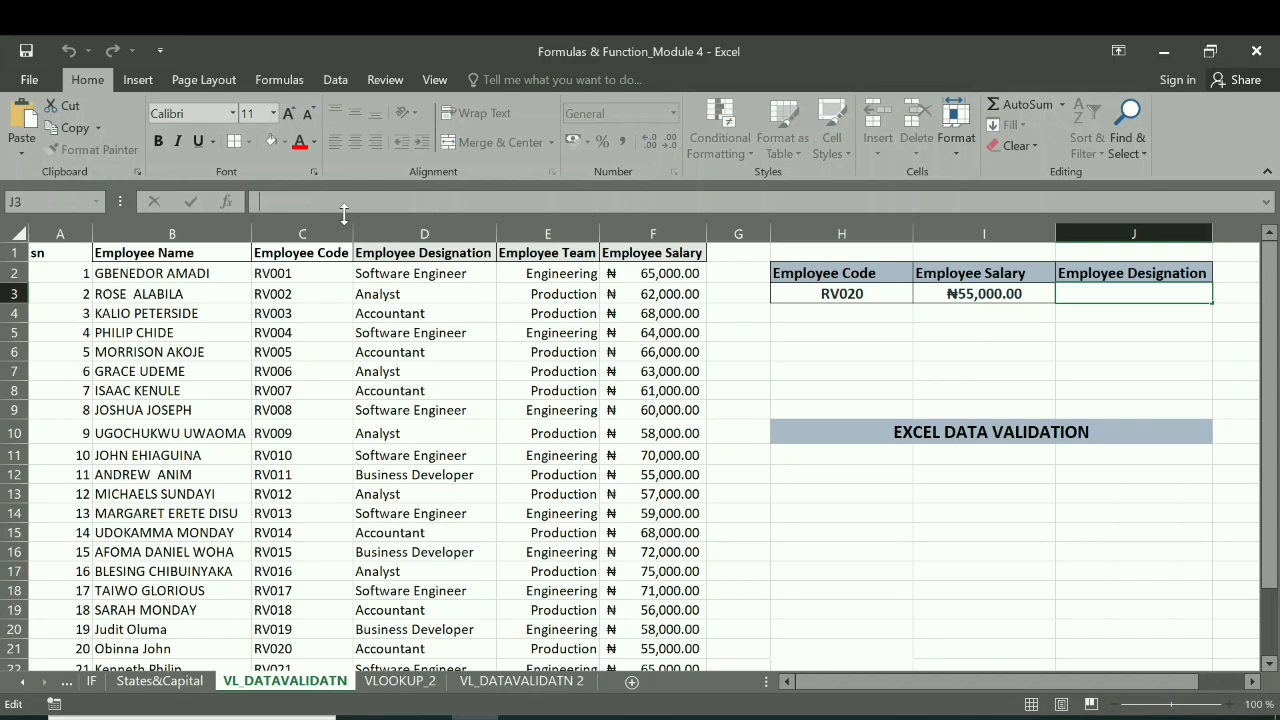
key(ctrl+v)
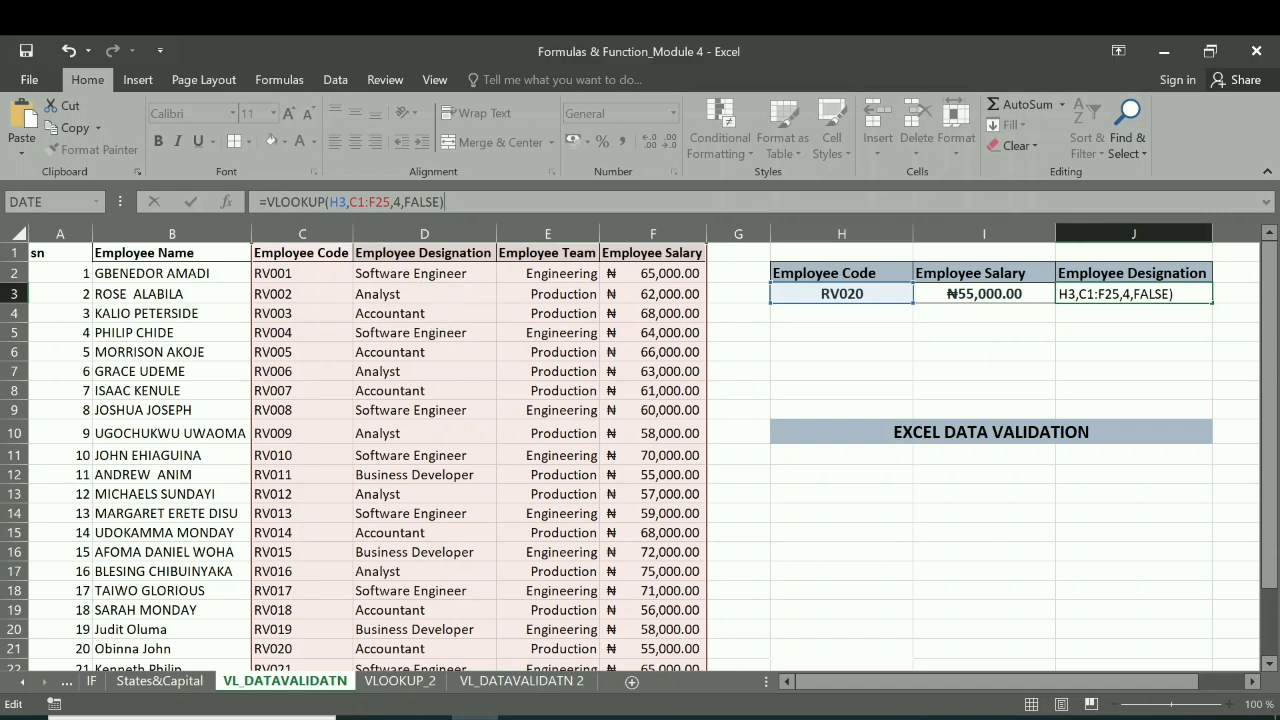
click(401, 202)
key(BackSpace)
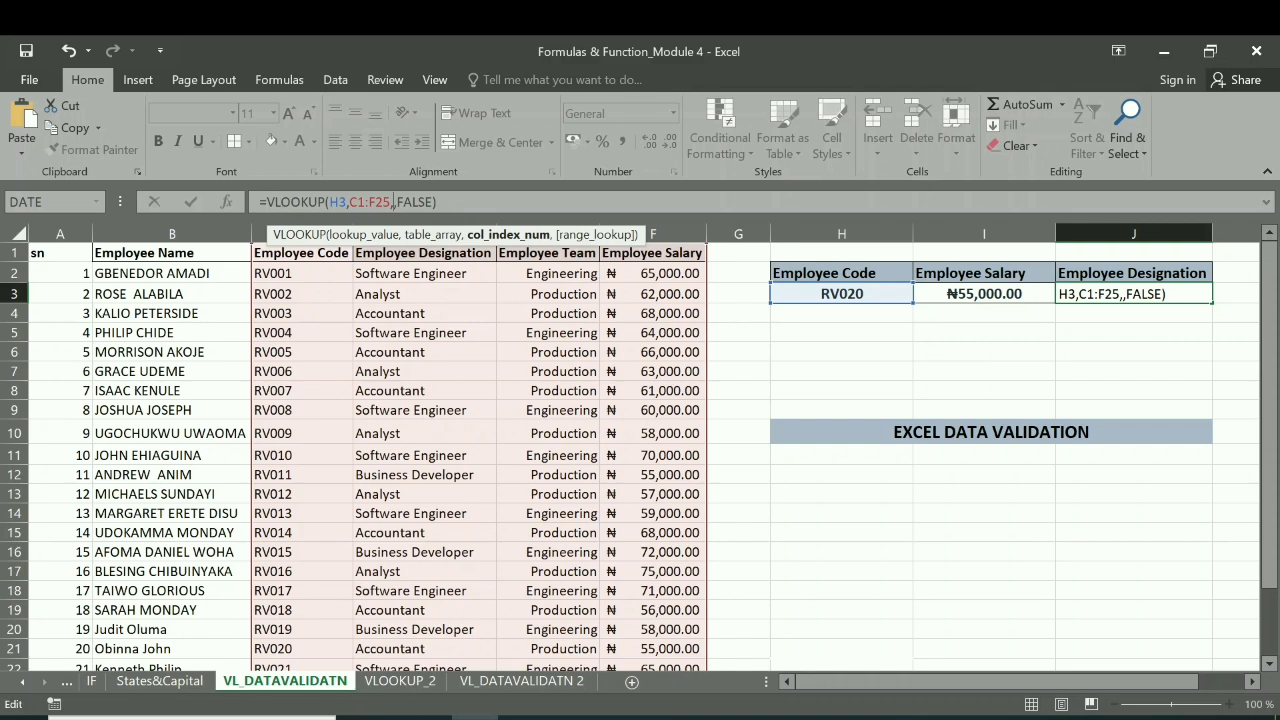
text(2)
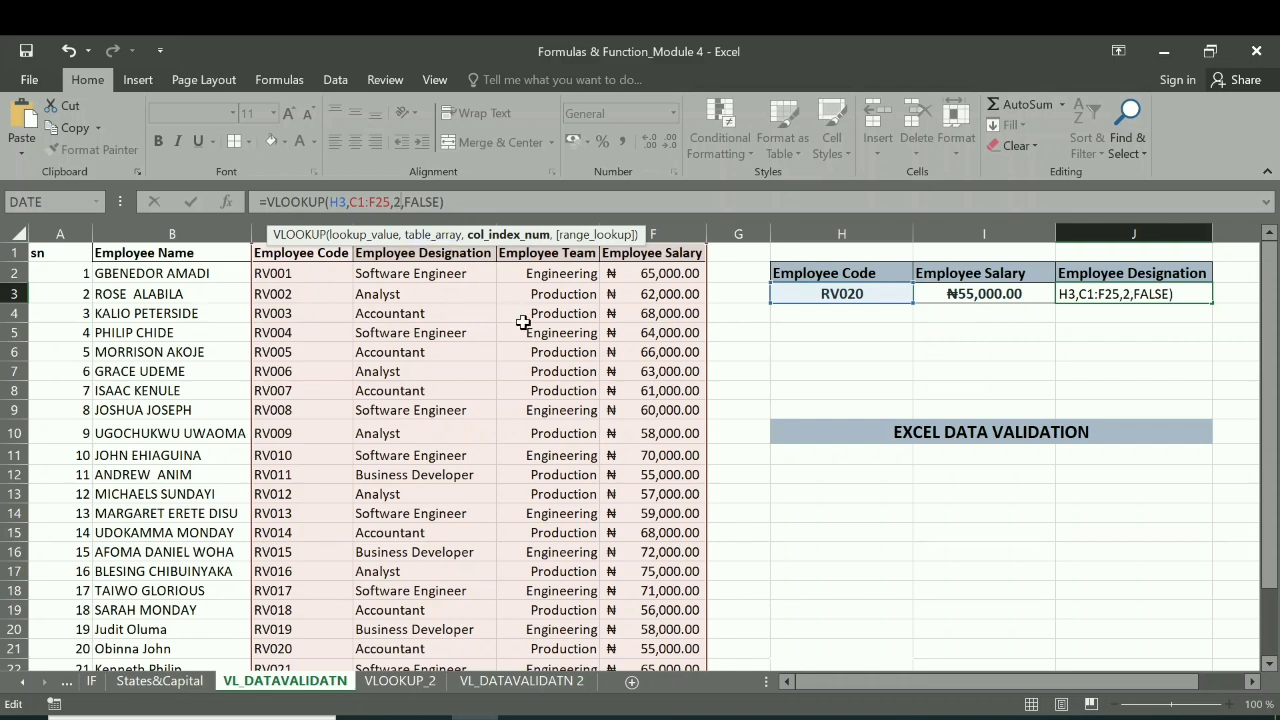
key(Return)
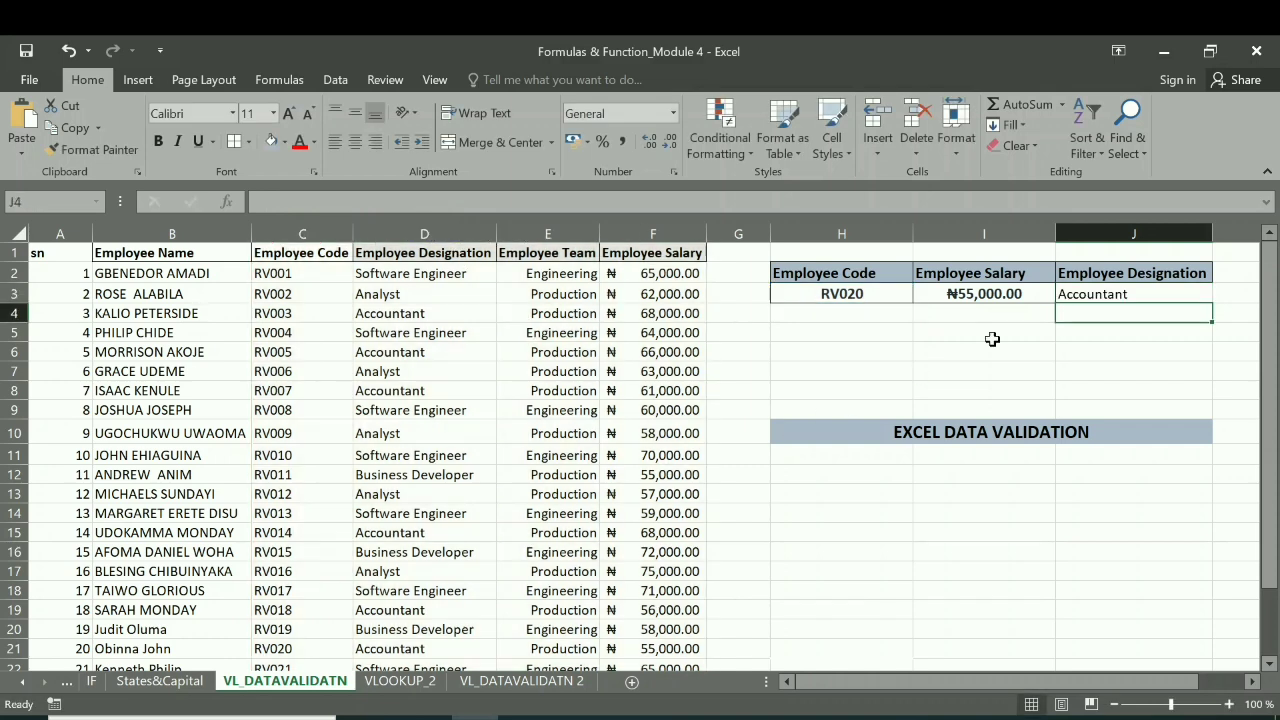
Right-align the designation result in J3 and make it bold
click(1108, 290)
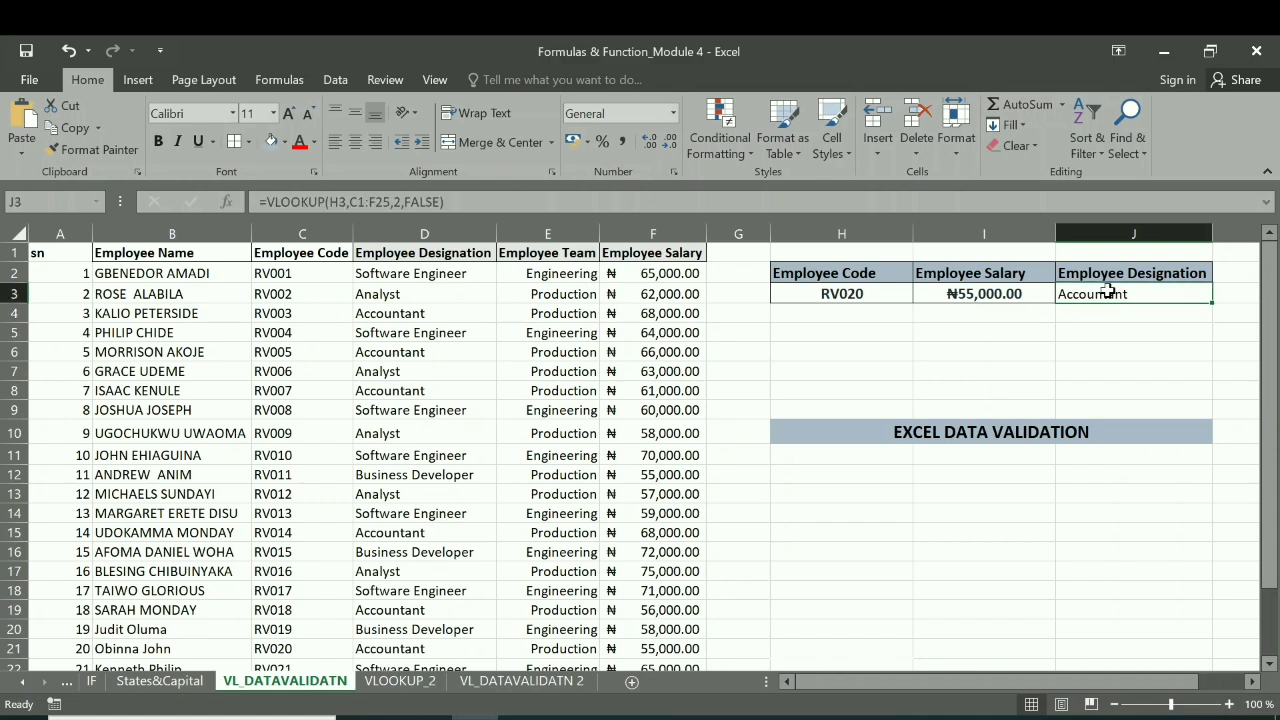
click(375, 142)
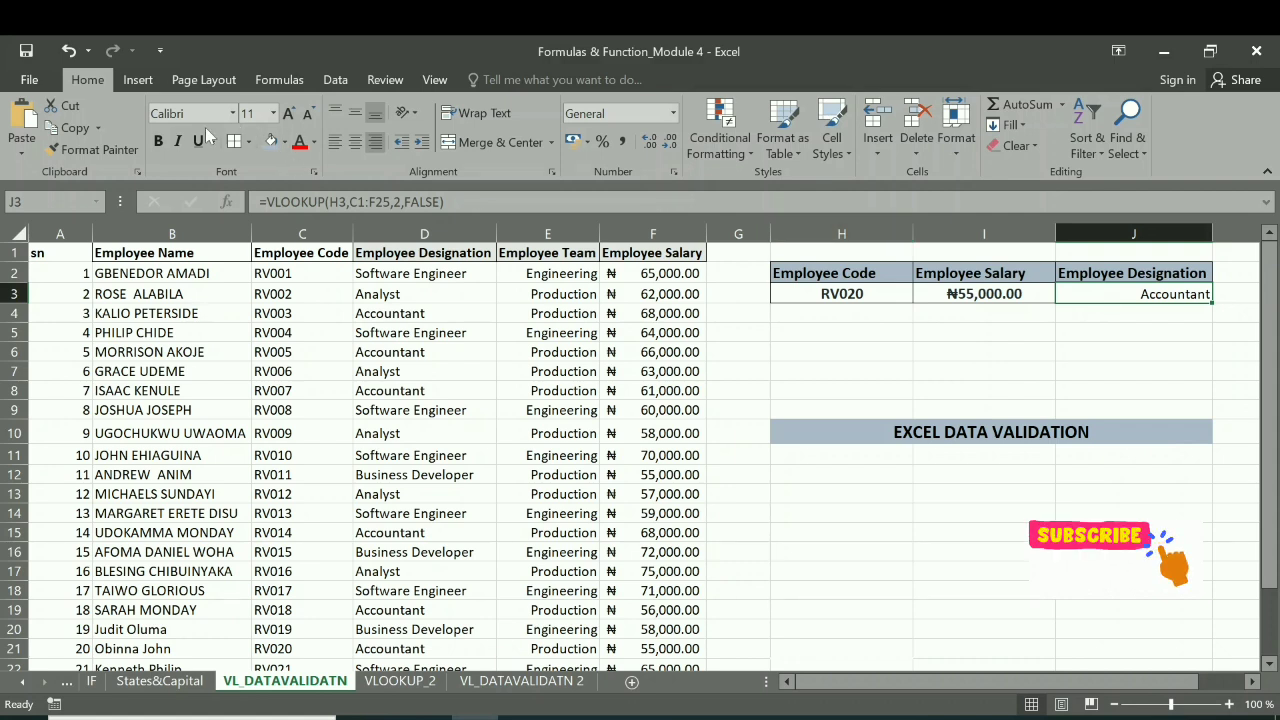
click(158, 140)
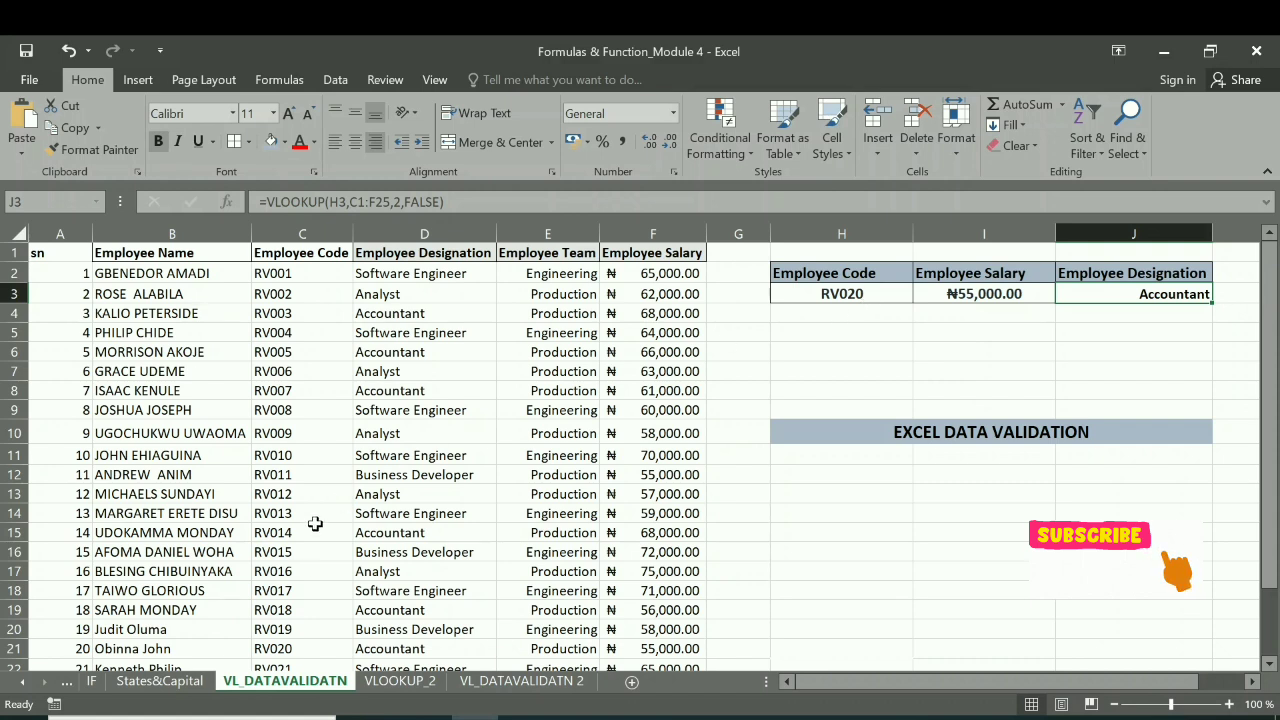
Check the designation result in J3 against the RV020 row of the employee table
scroll(312, 575, down, 1)
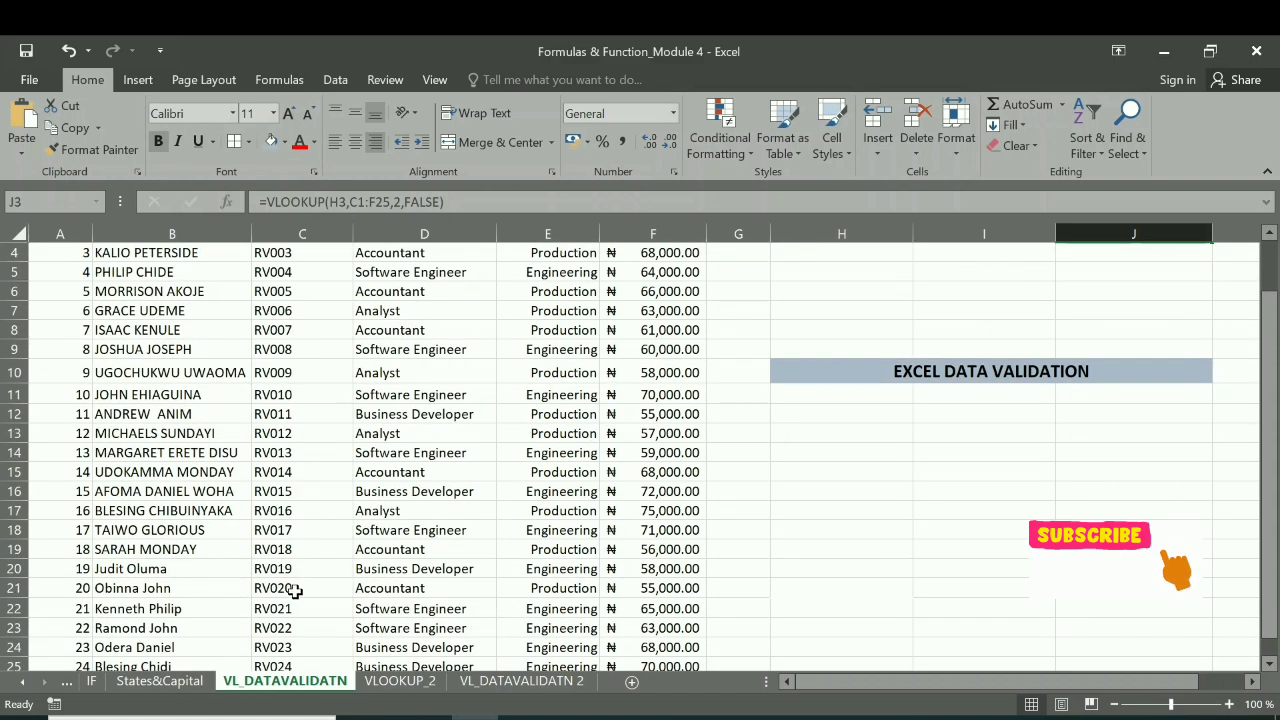
click(296, 591)
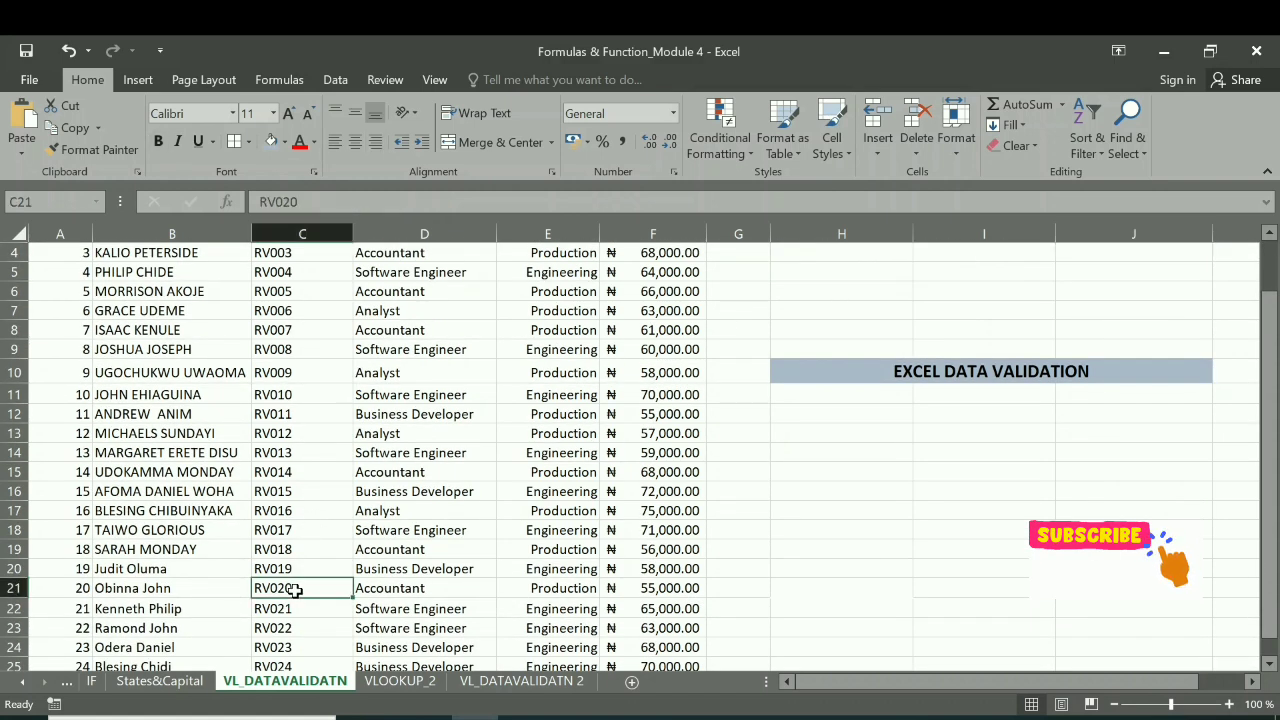
click(415, 590)
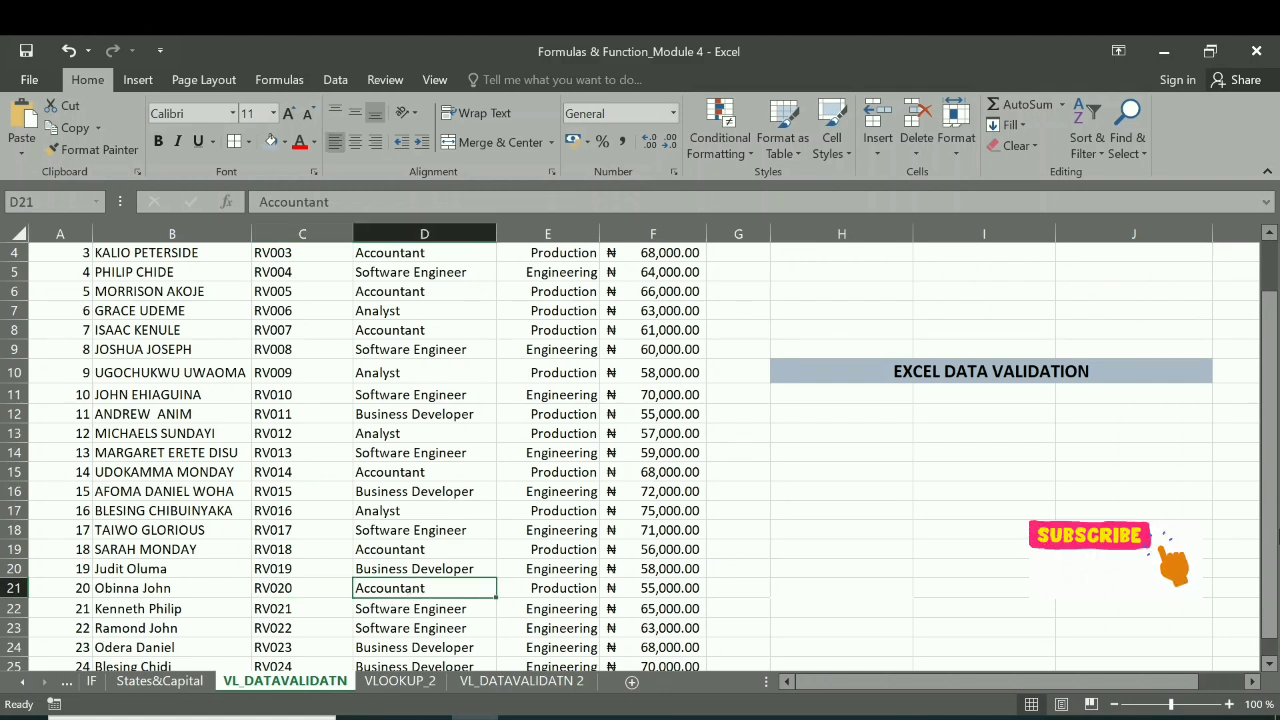
drag(1271, 518, 1273, 427)
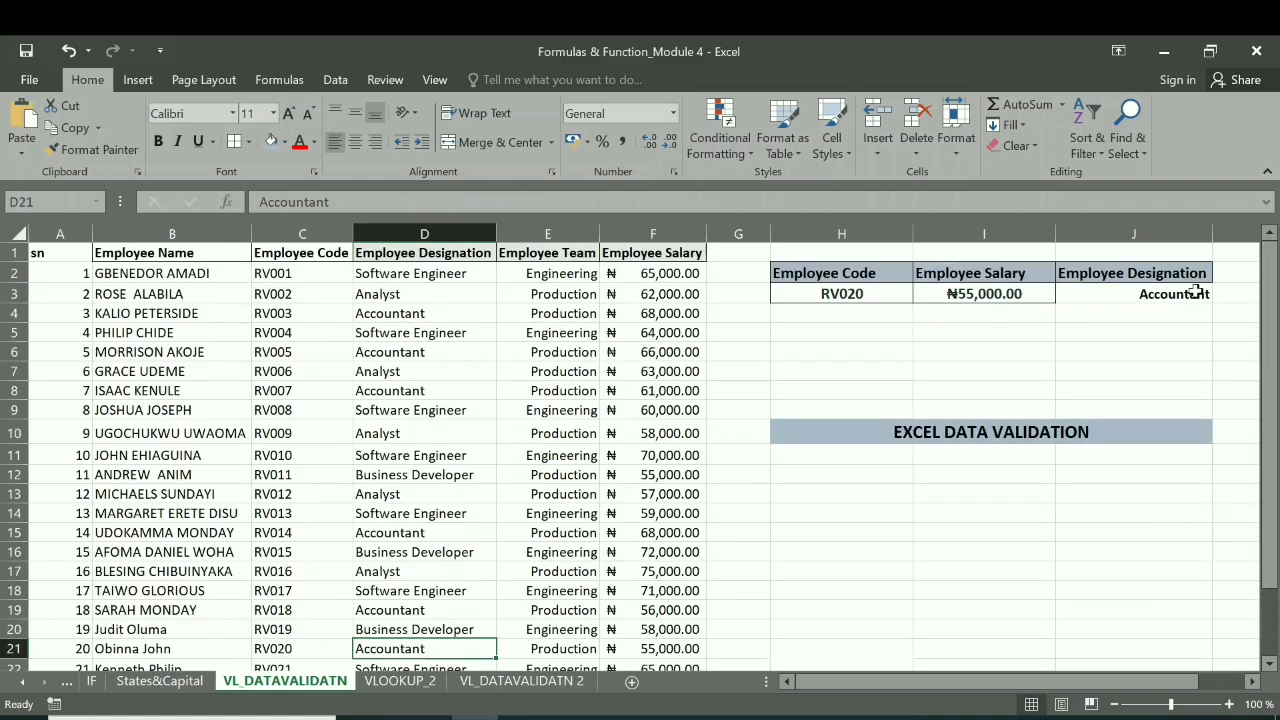
click(1192, 291)
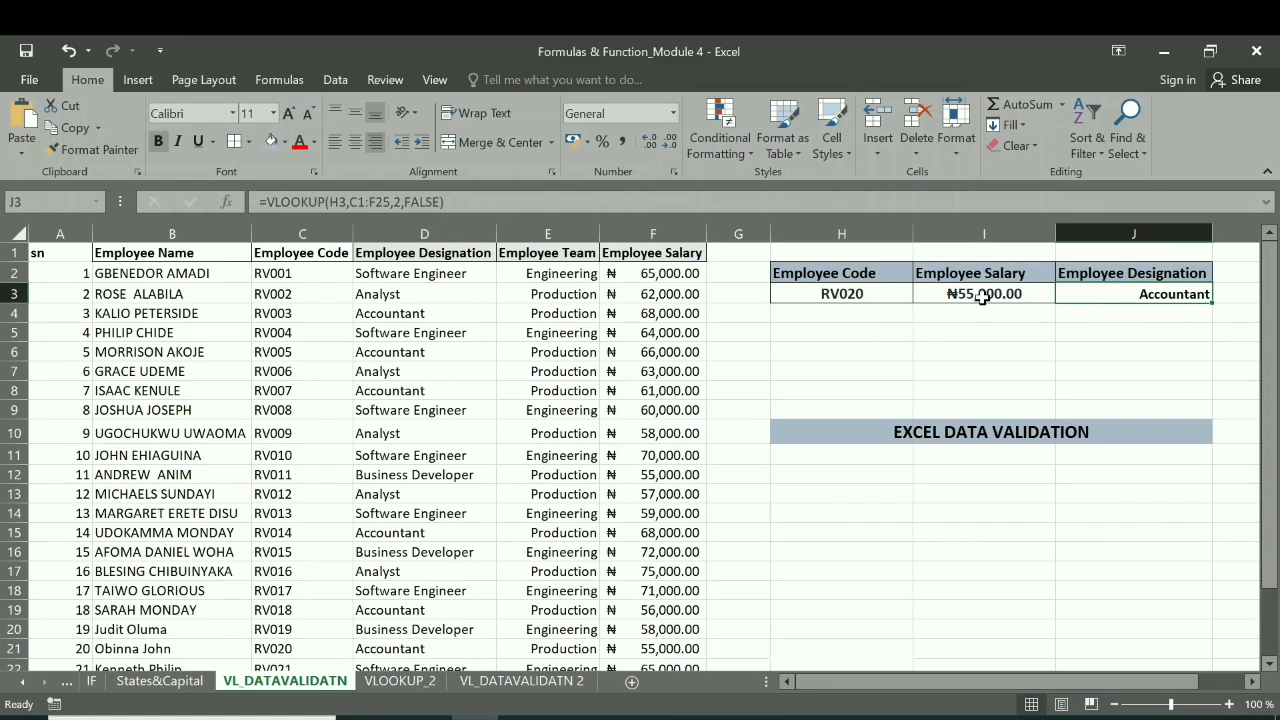
Change the lookup code in cell H3 to RV005
double_click(889, 293)
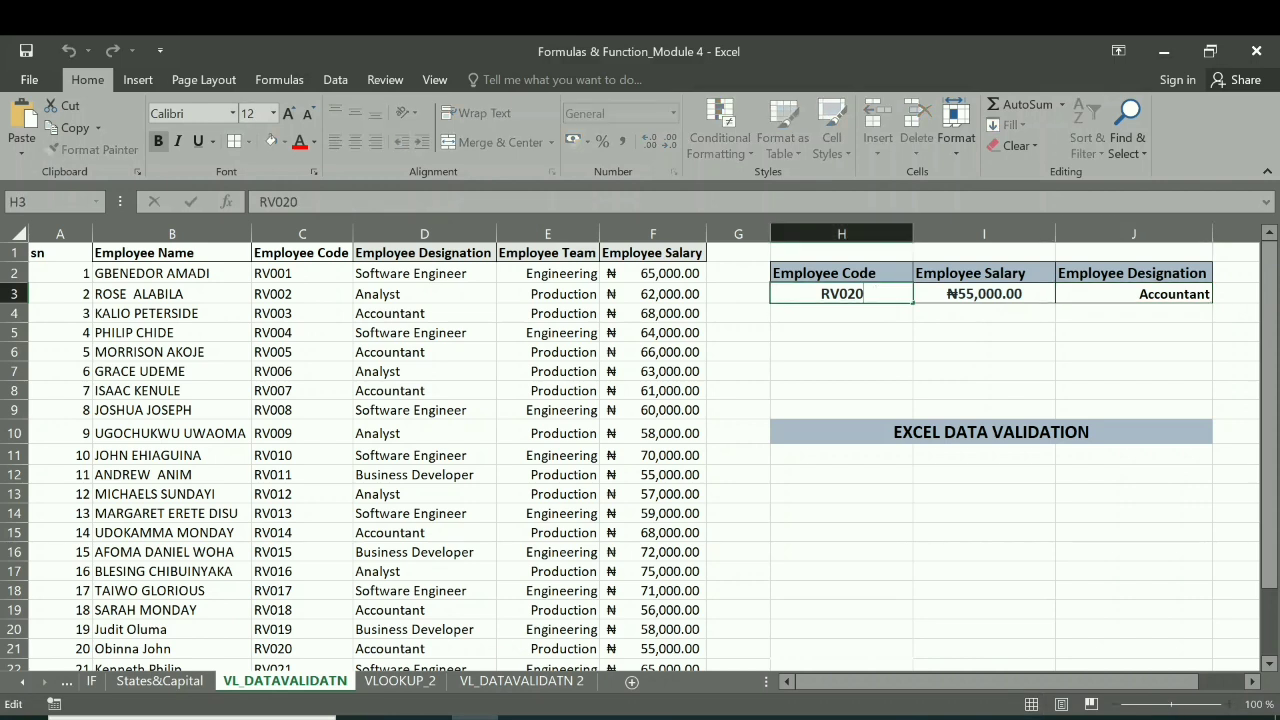
key(BackSpace)
key(BackSpace)
text(05)
key(Return)
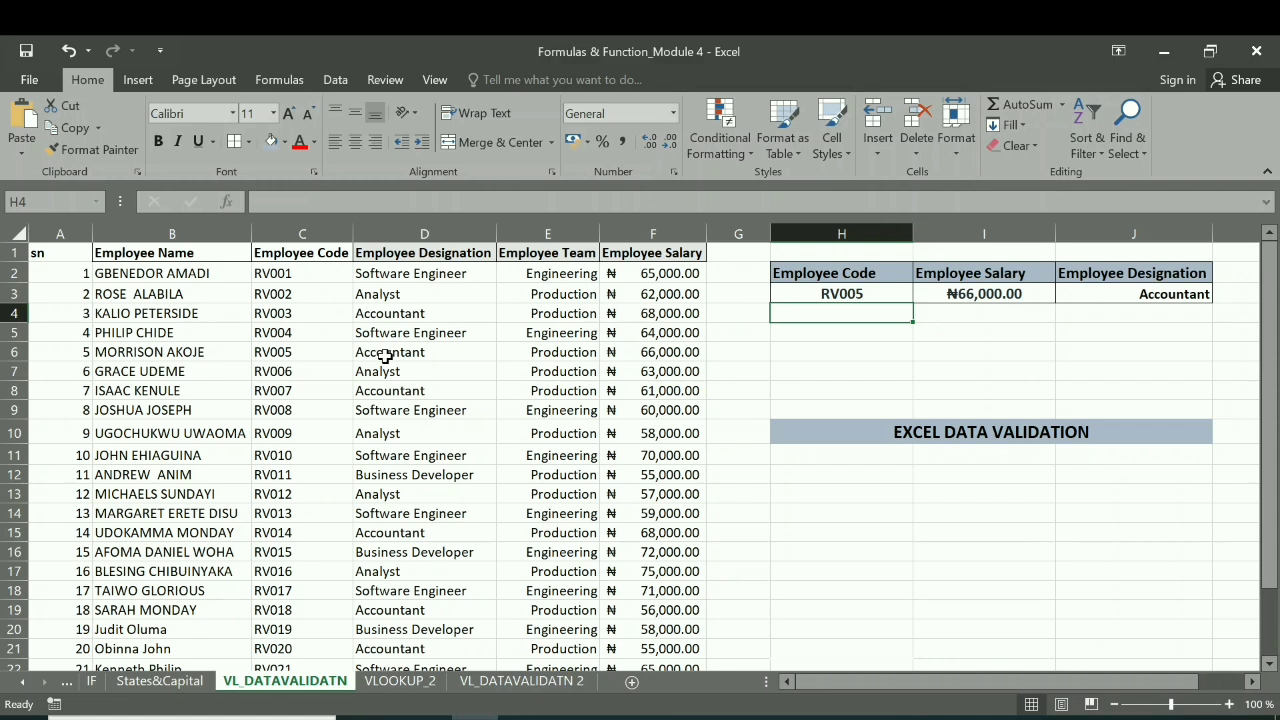
Change the lookup code in cell H3 to RV006
double_click(862, 293)
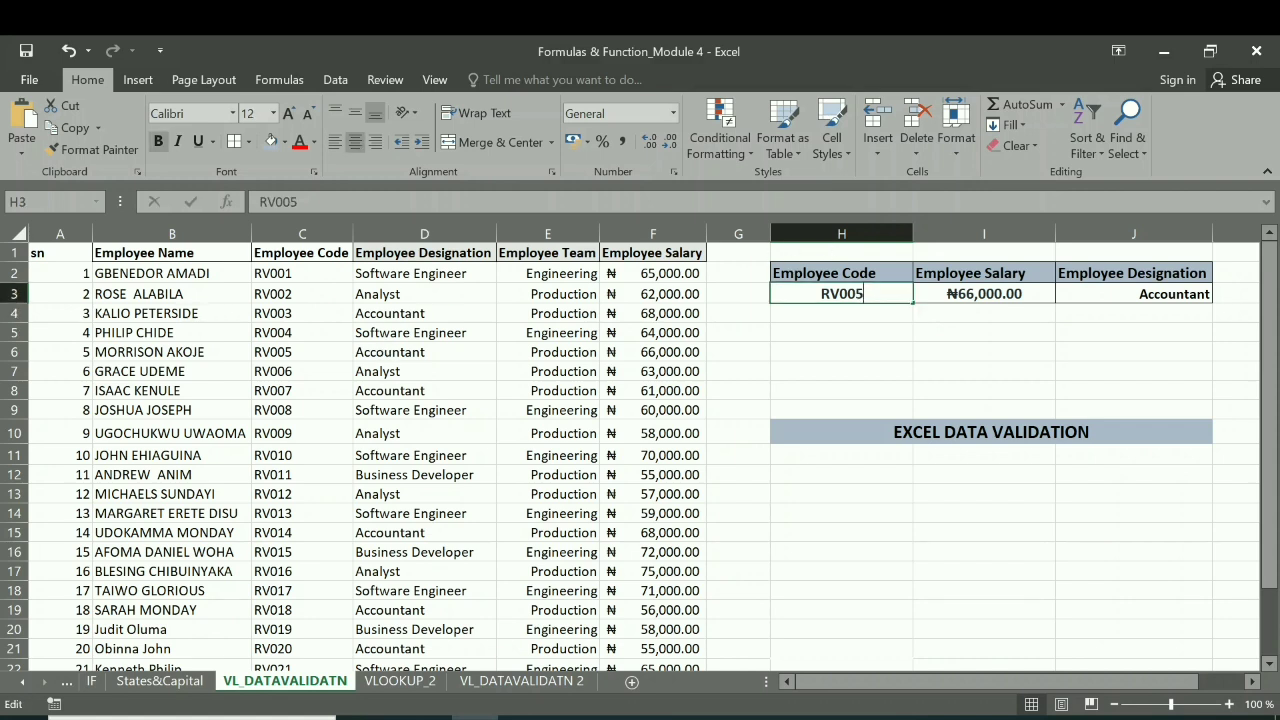
key(BackSpace)
text(6)
key(Return)
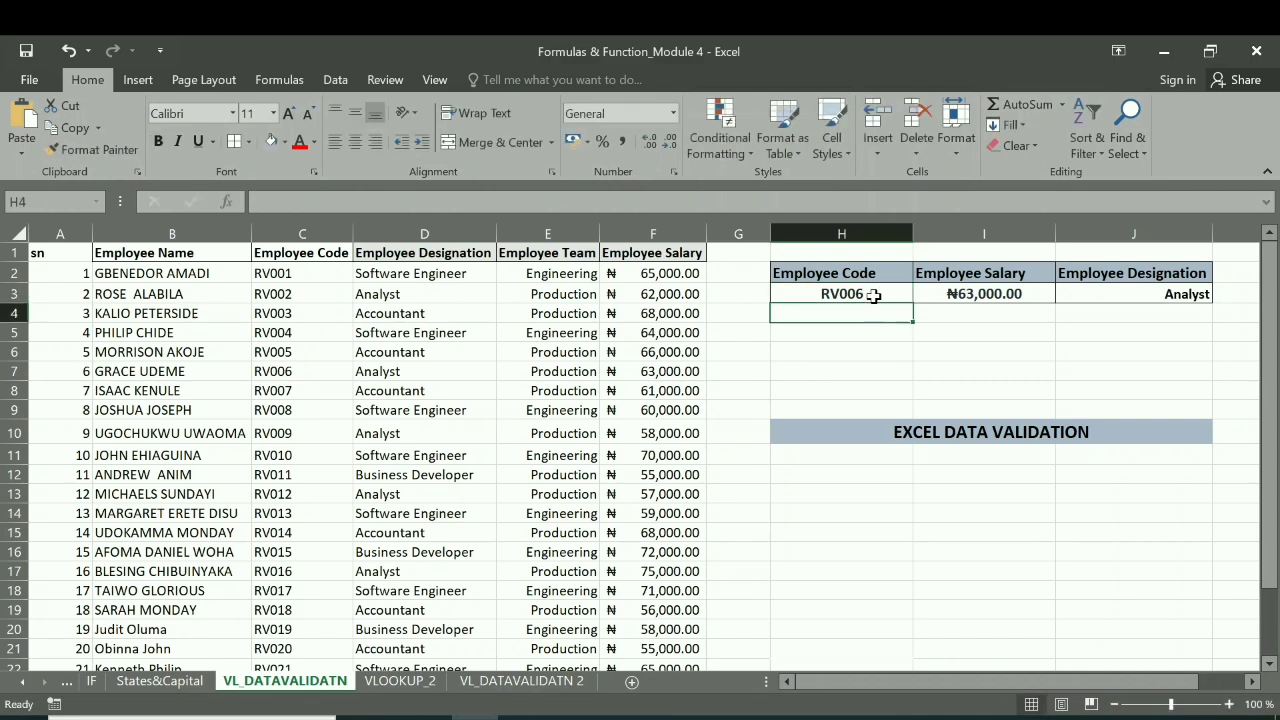
Check the salary and designation results in row 3 against the RV006 row of the employee table
click(286, 370)
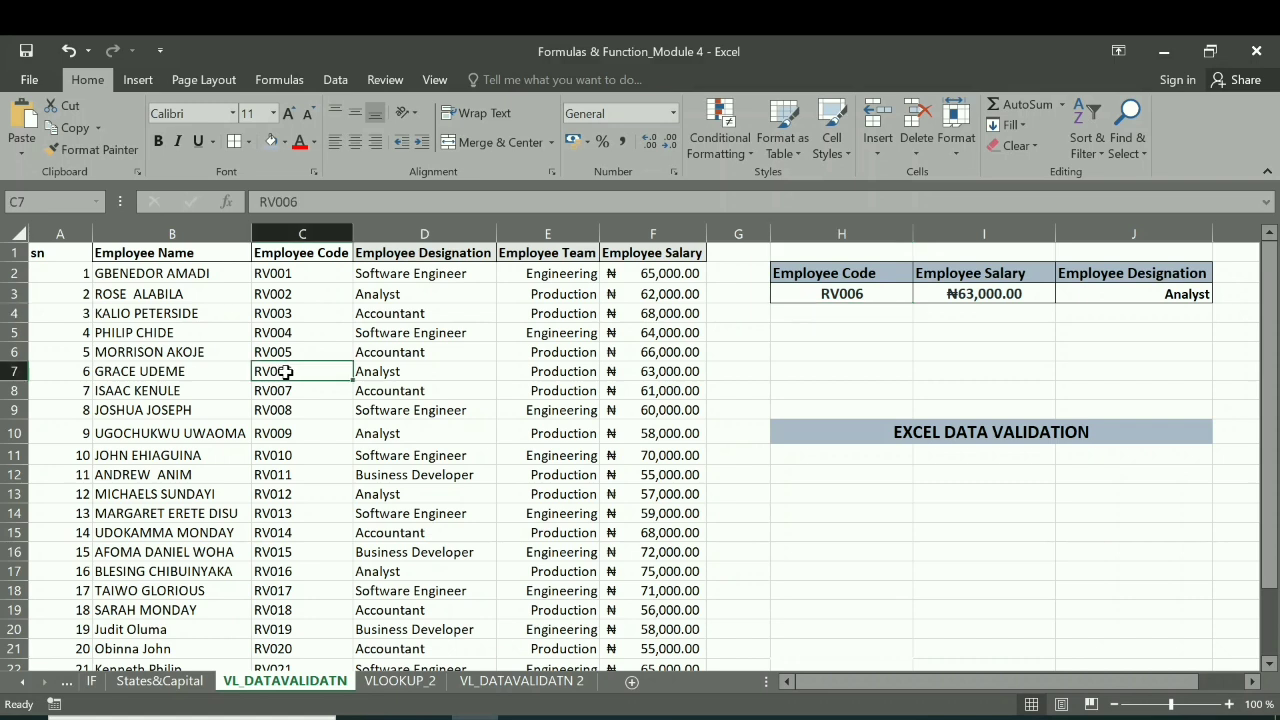
click(391, 372)
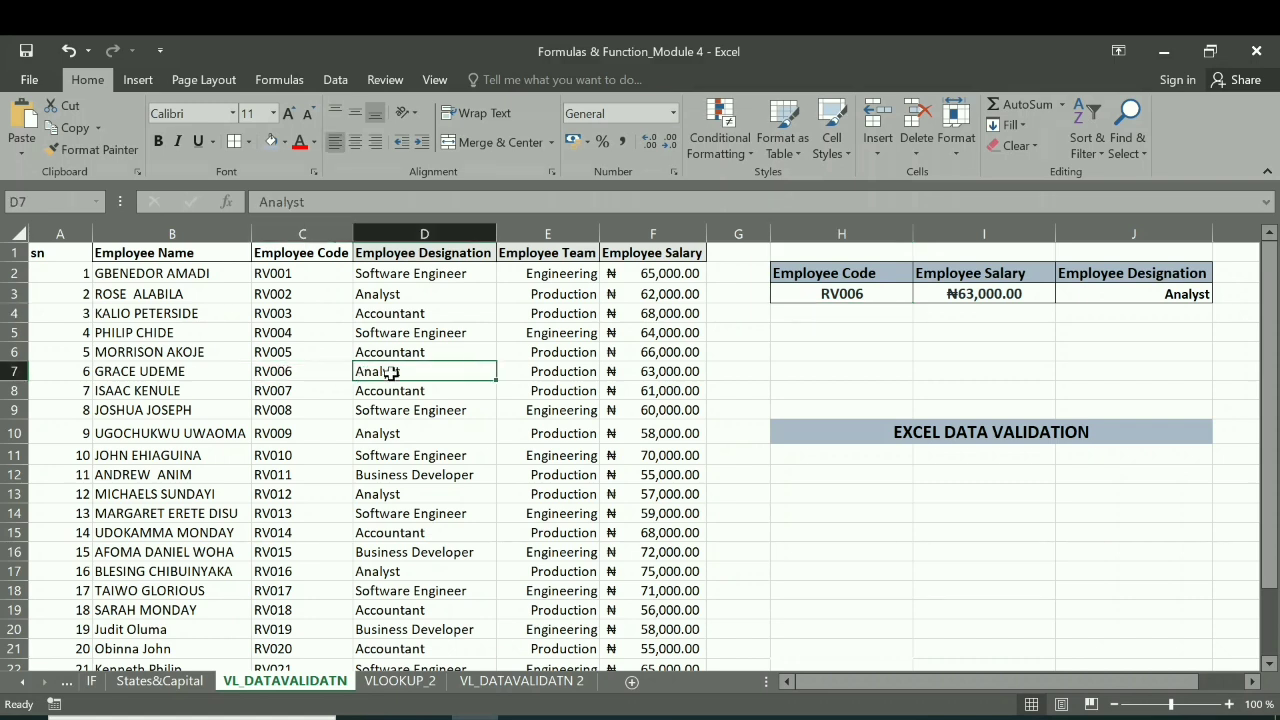
click(690, 372)
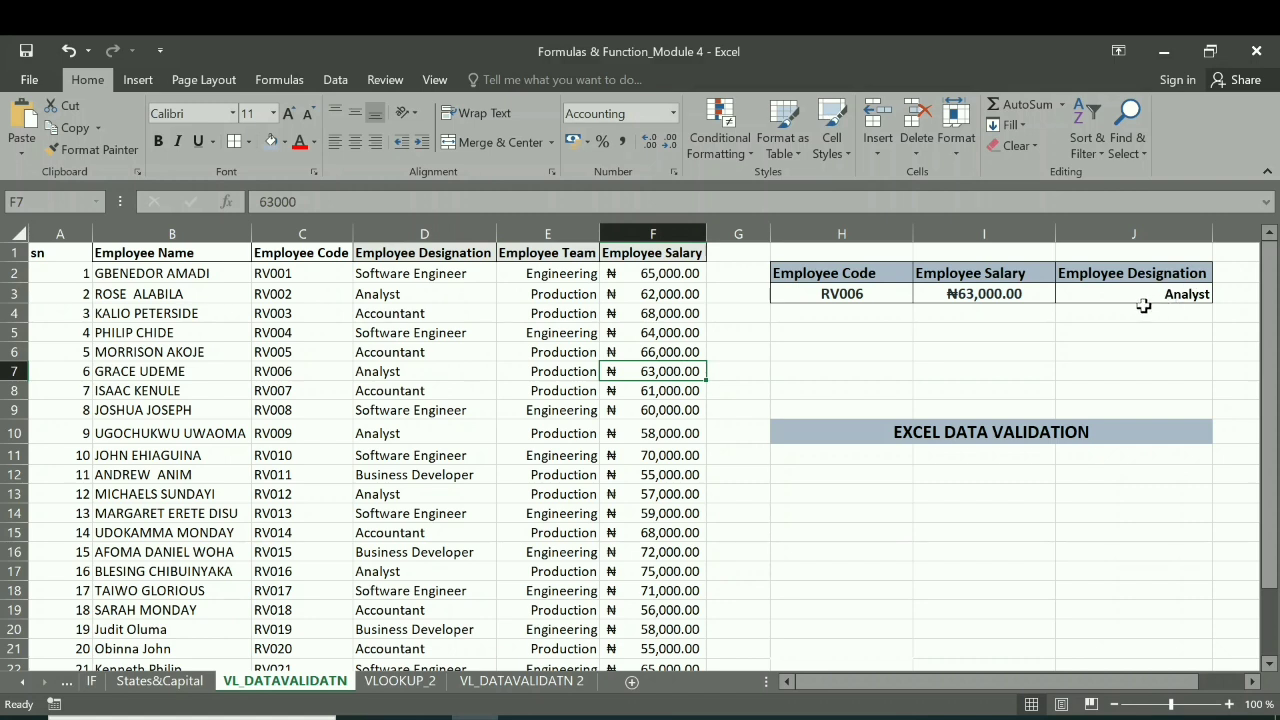
click(801, 296)
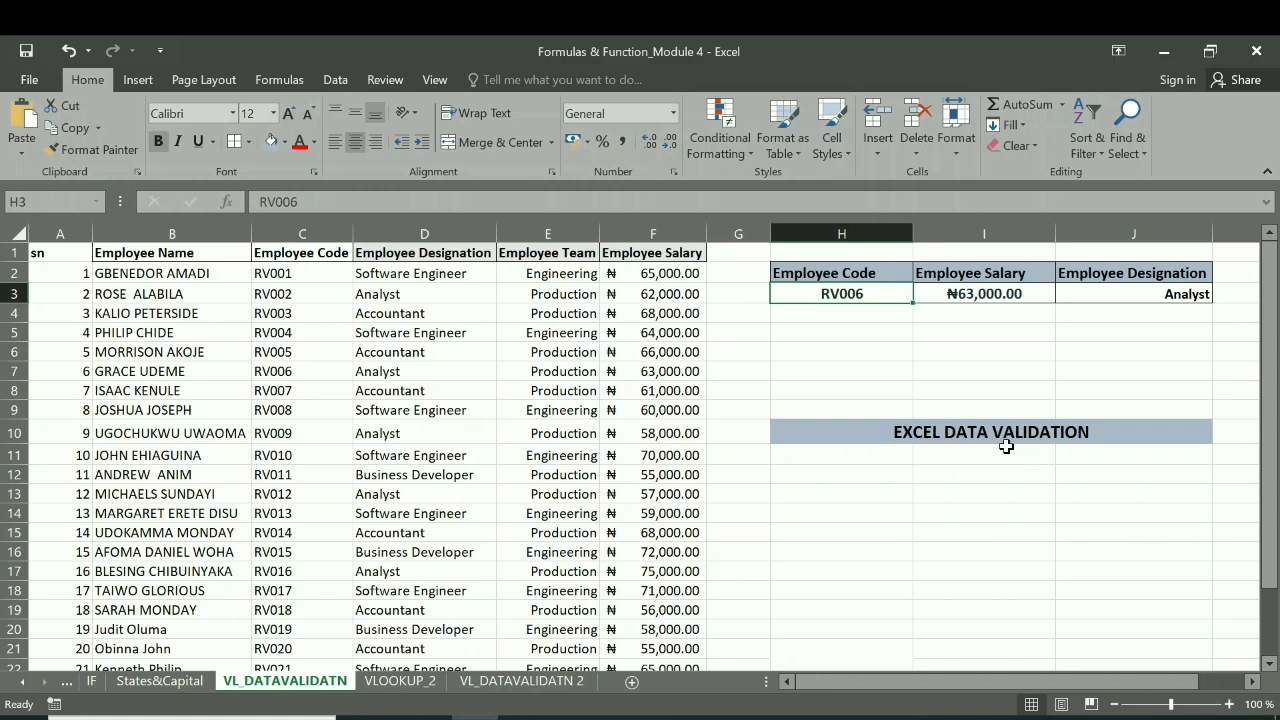
Extend the merged heading in H10 to read VLOOKUP EXCEL DATA VALIDATION
double_click(837, 433)
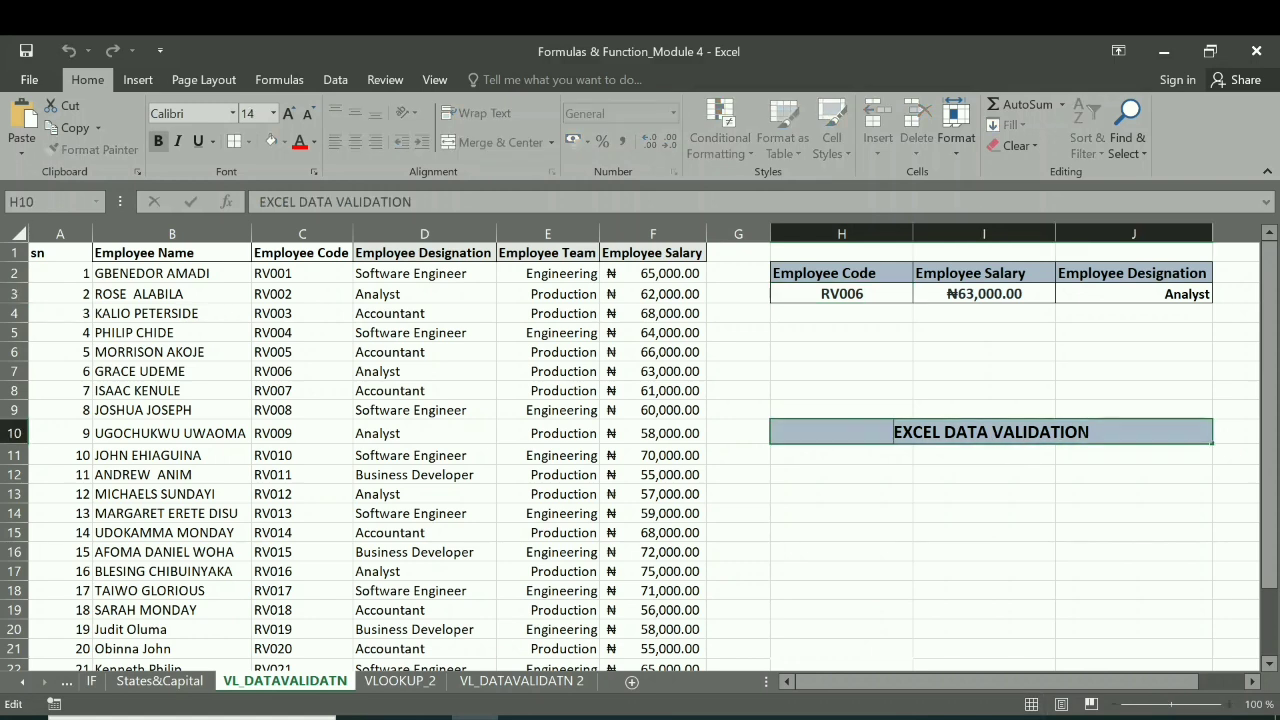
text(V)
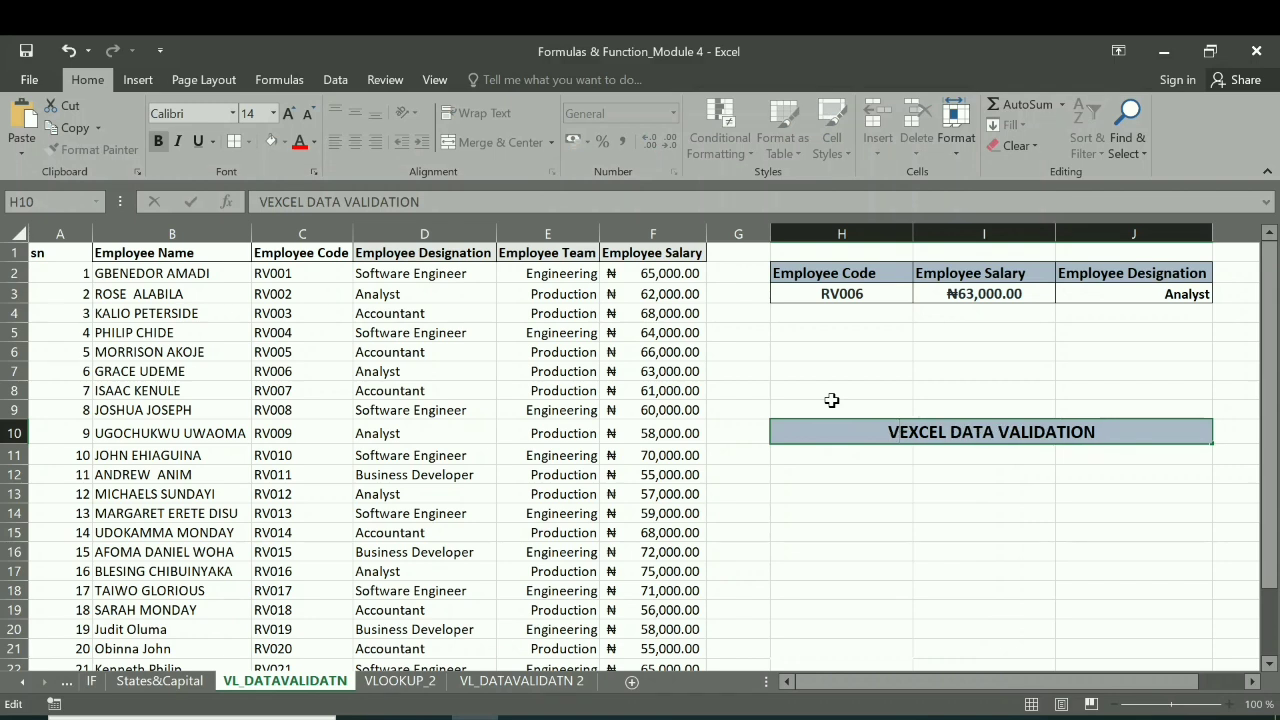
text(LOO)
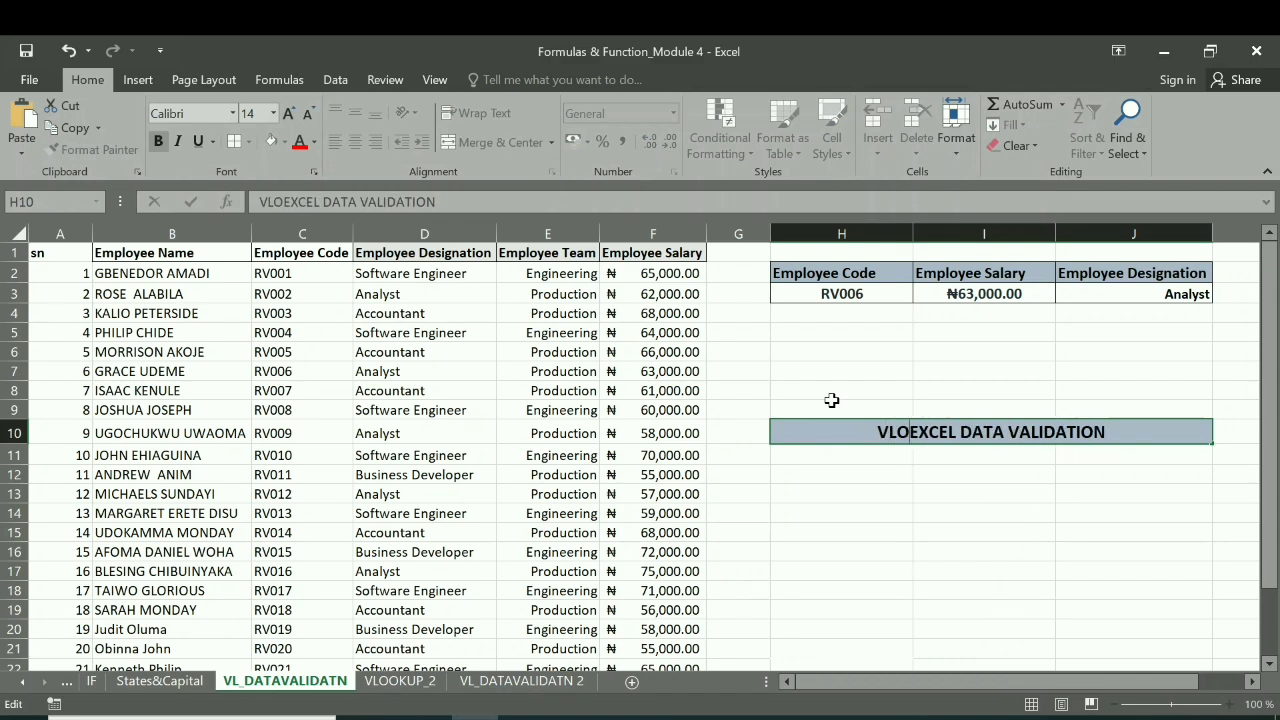
text(KU)
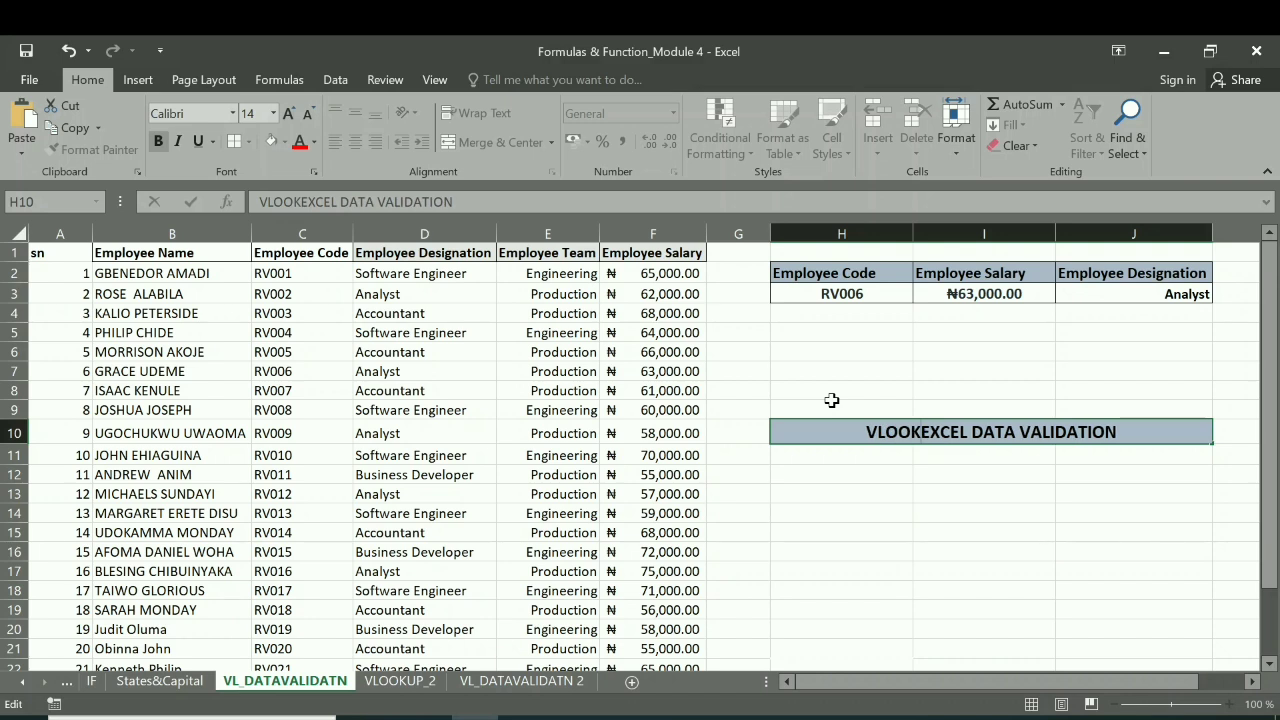
text(P)
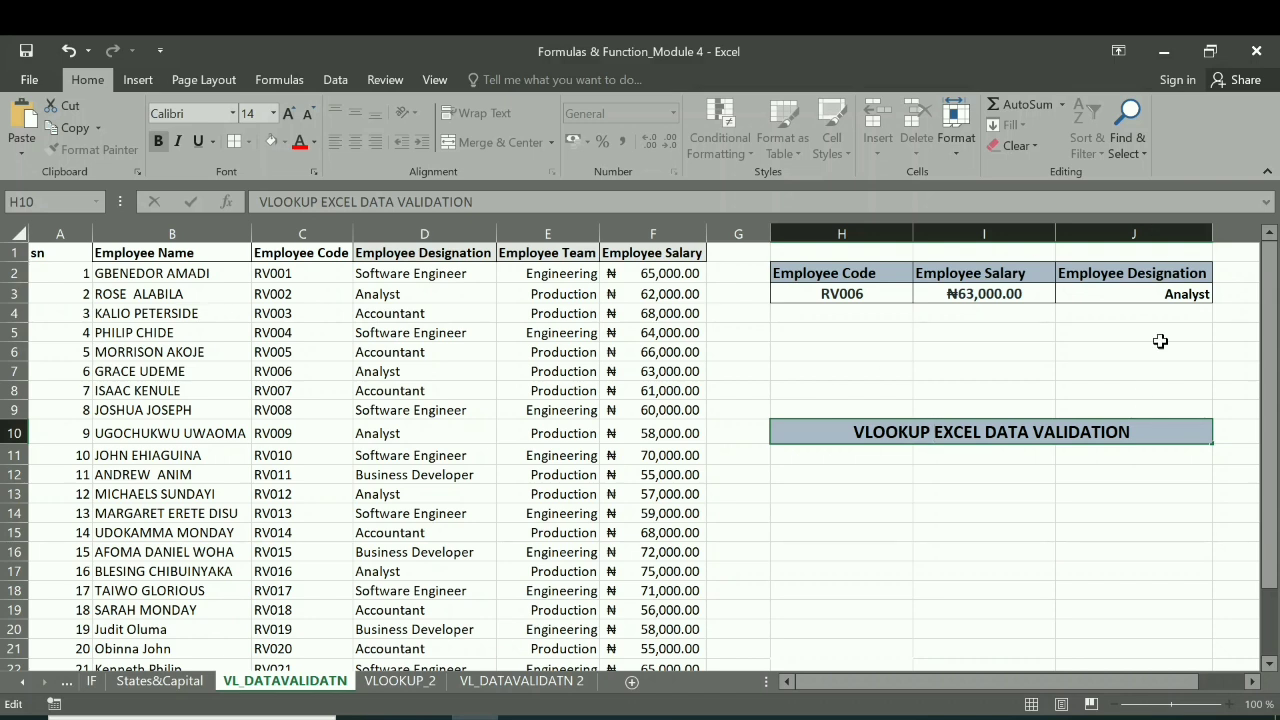
click(841, 476)
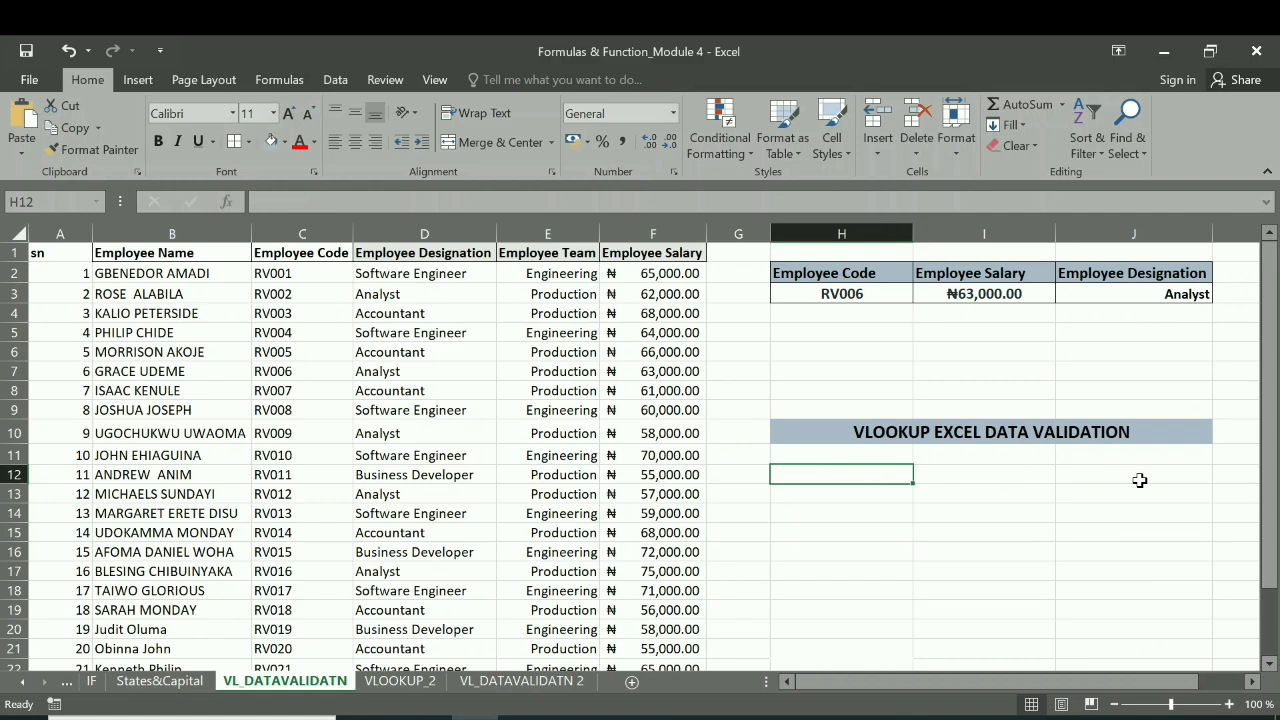
Copy the lookup row H3:J3 into H12:J12 below the data validation heading
click(820, 288)
drag(842, 293, 1117, 293)
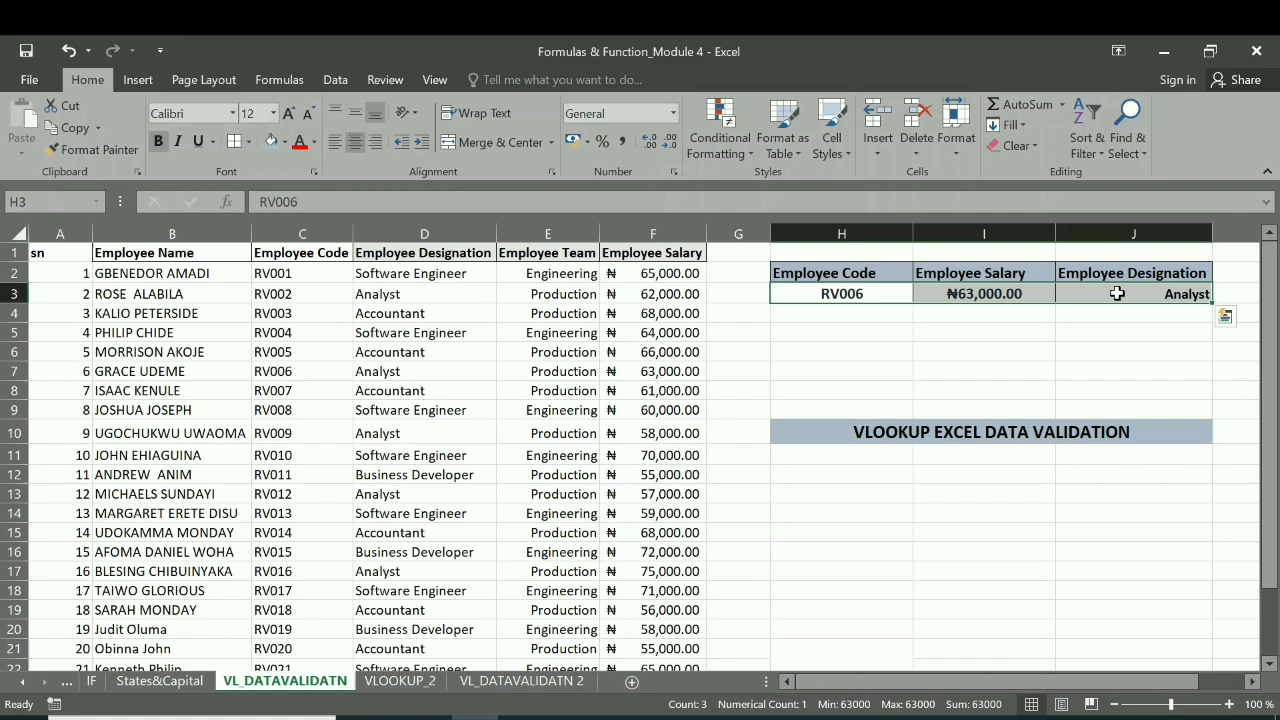
key(ctrl+c)
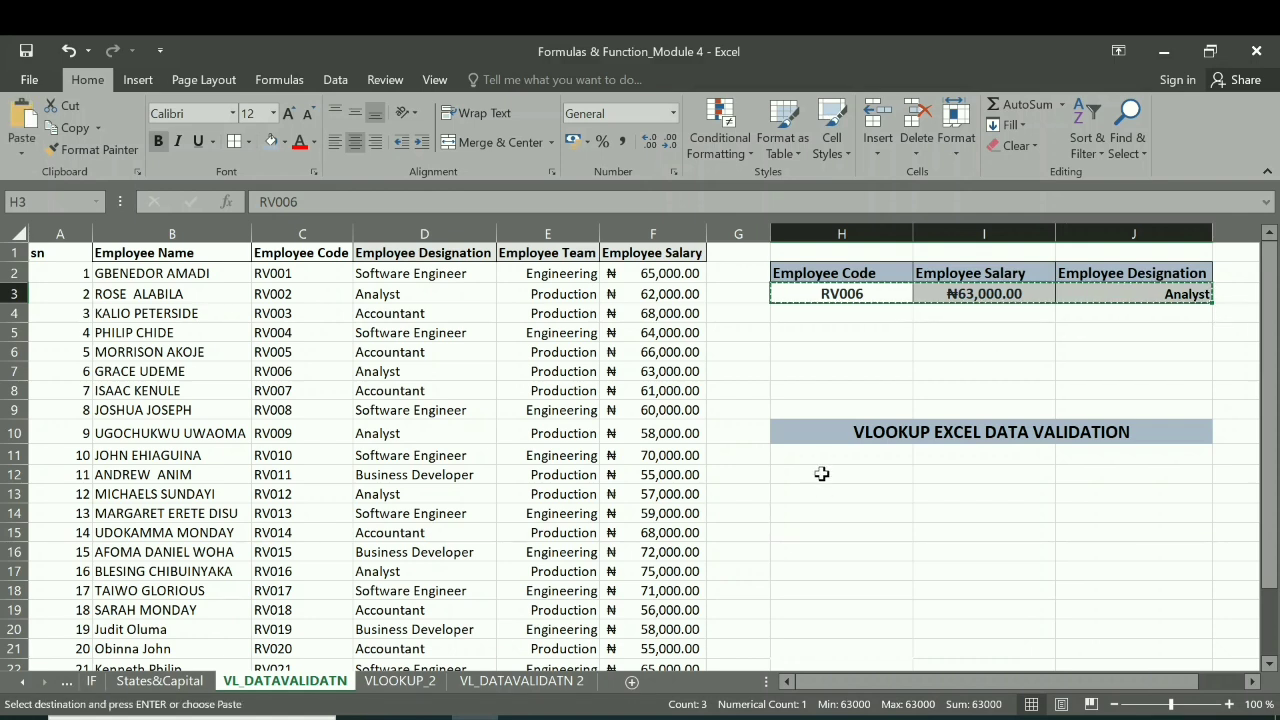
click(854, 472)
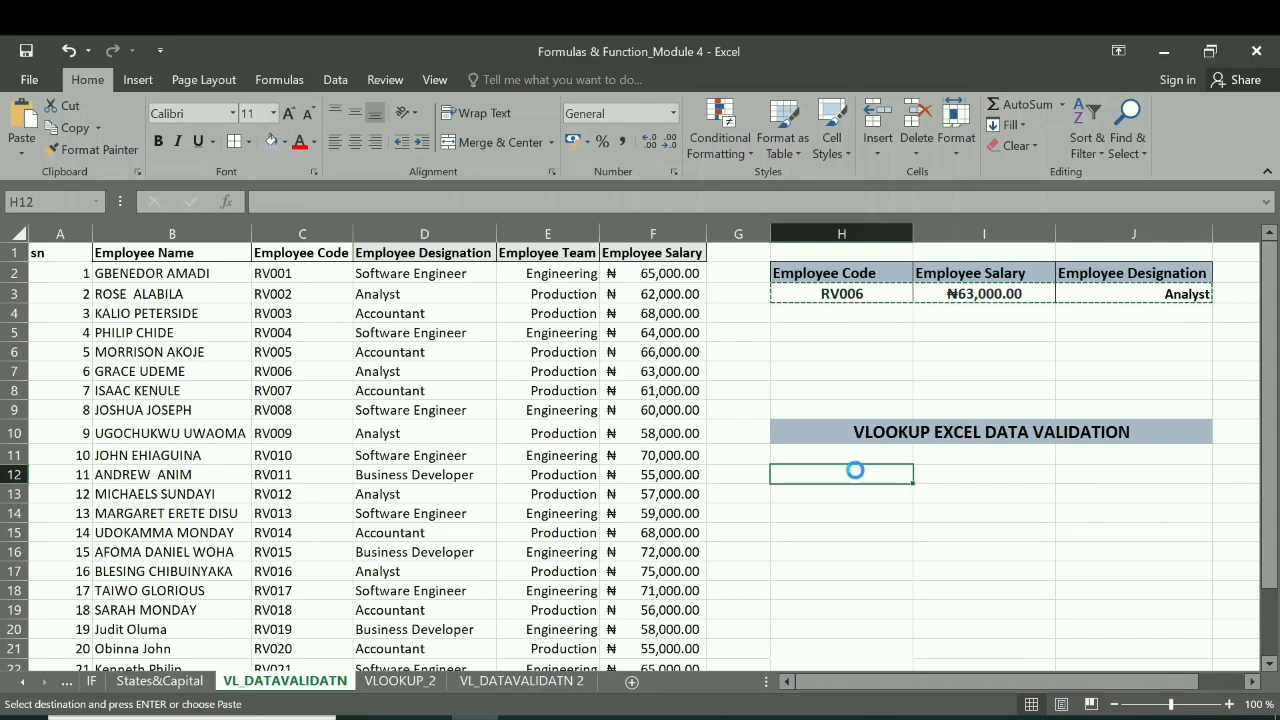
key(ctrl+v)
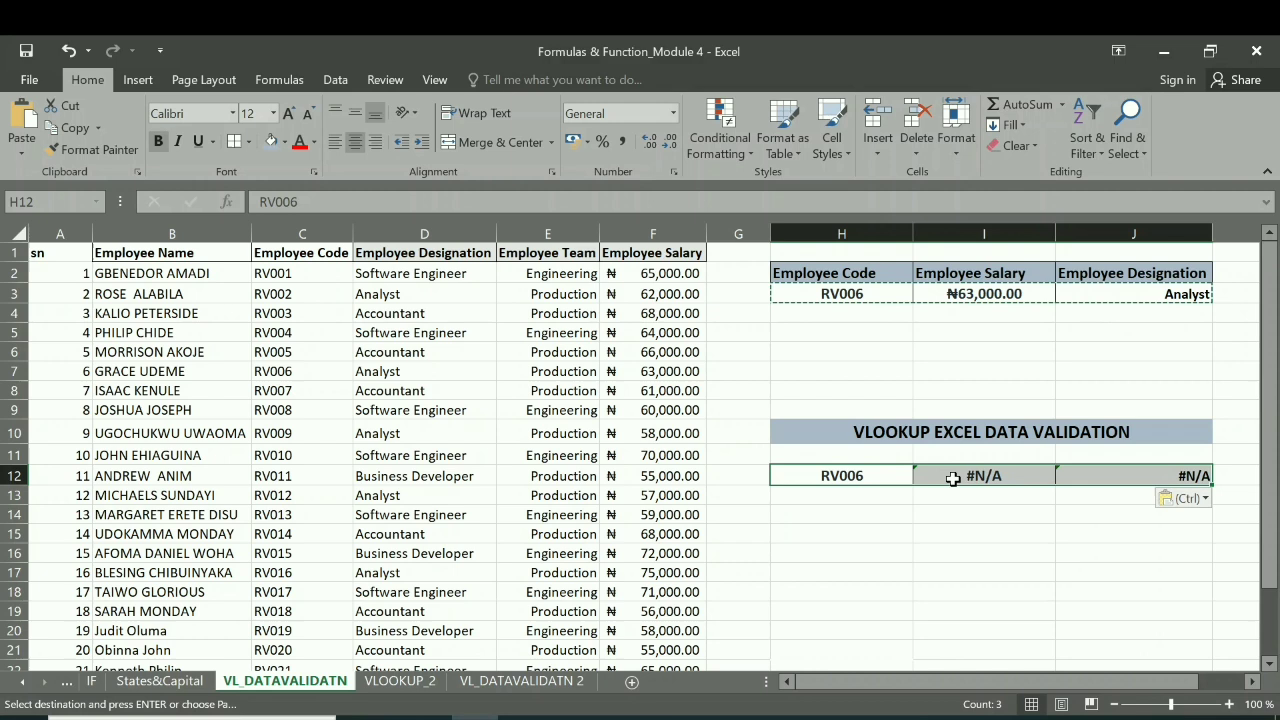
click(860, 474)
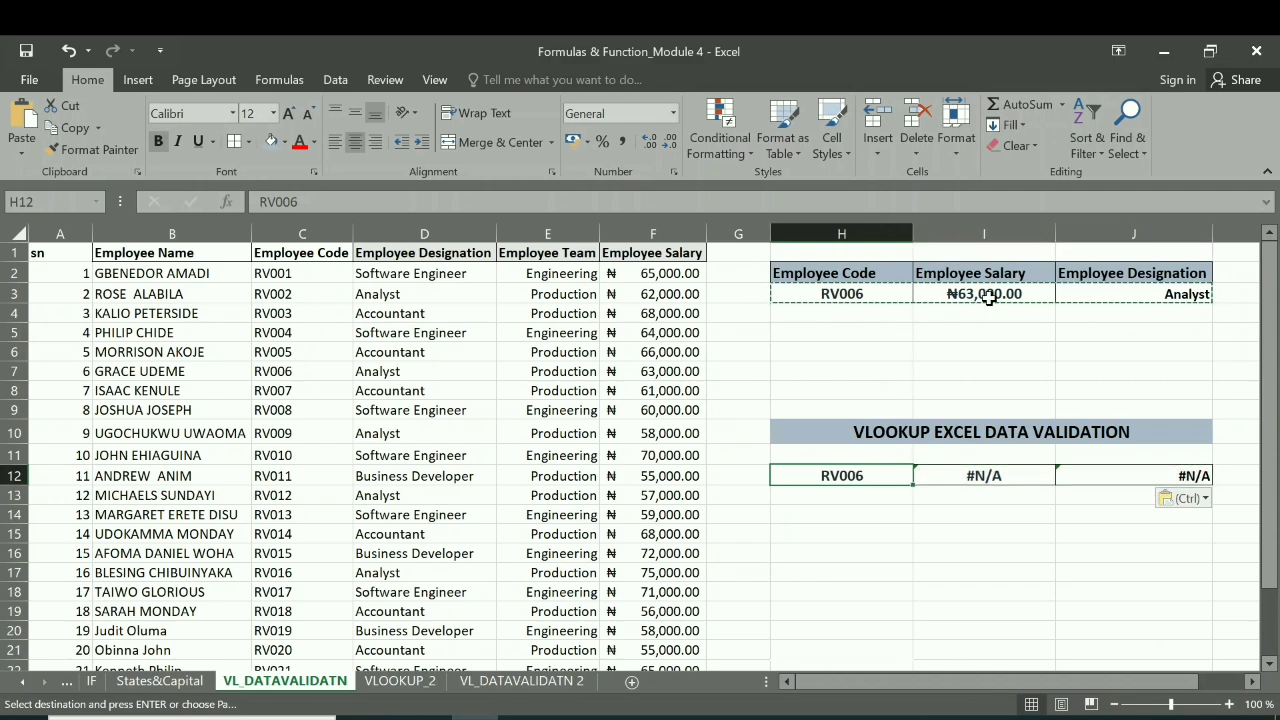
click(845, 295)
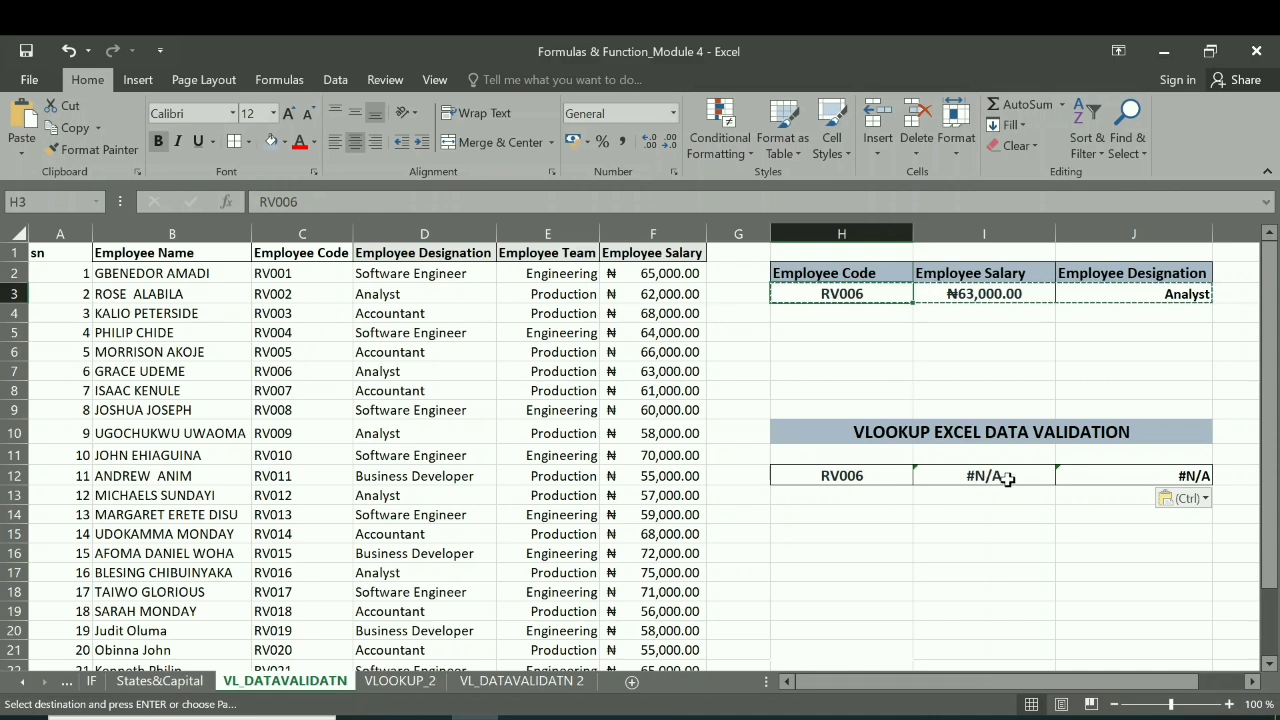
key(Escape)
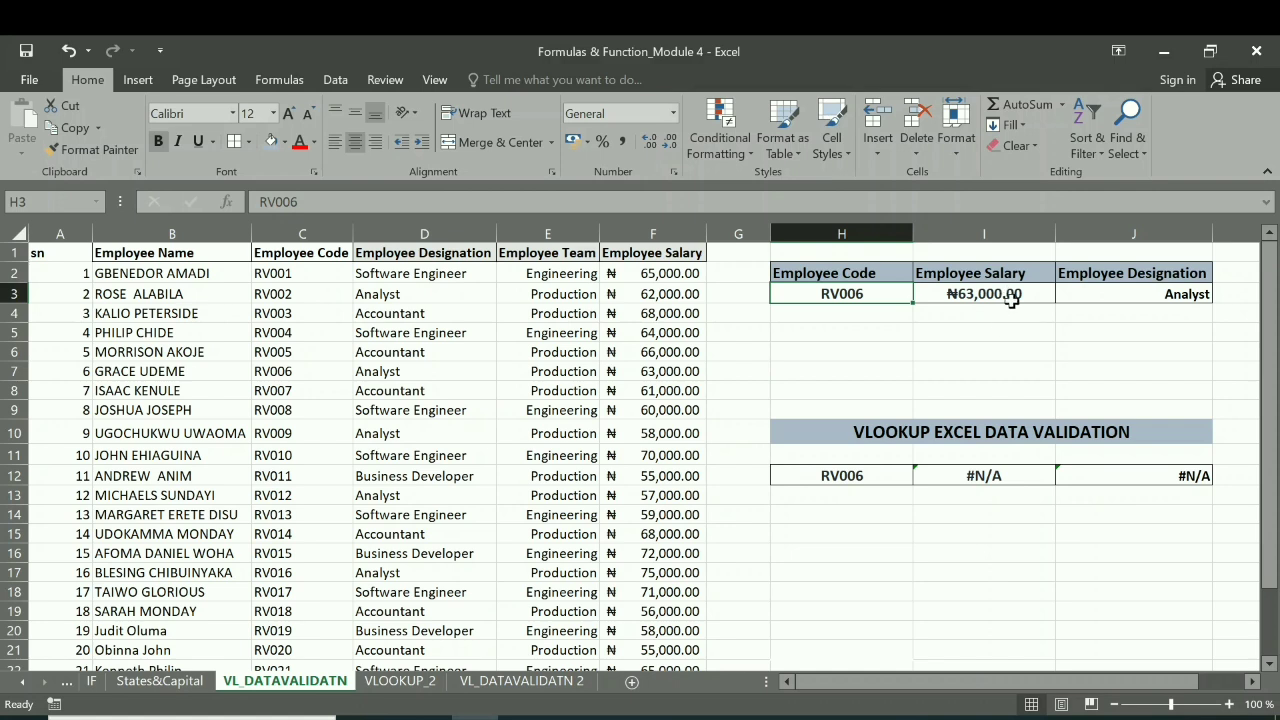
Correct the table array in the I12 salary lookup so the formula reads =VLOOKUP(H12,C1:F34,4,FALSE)
click(960, 476)
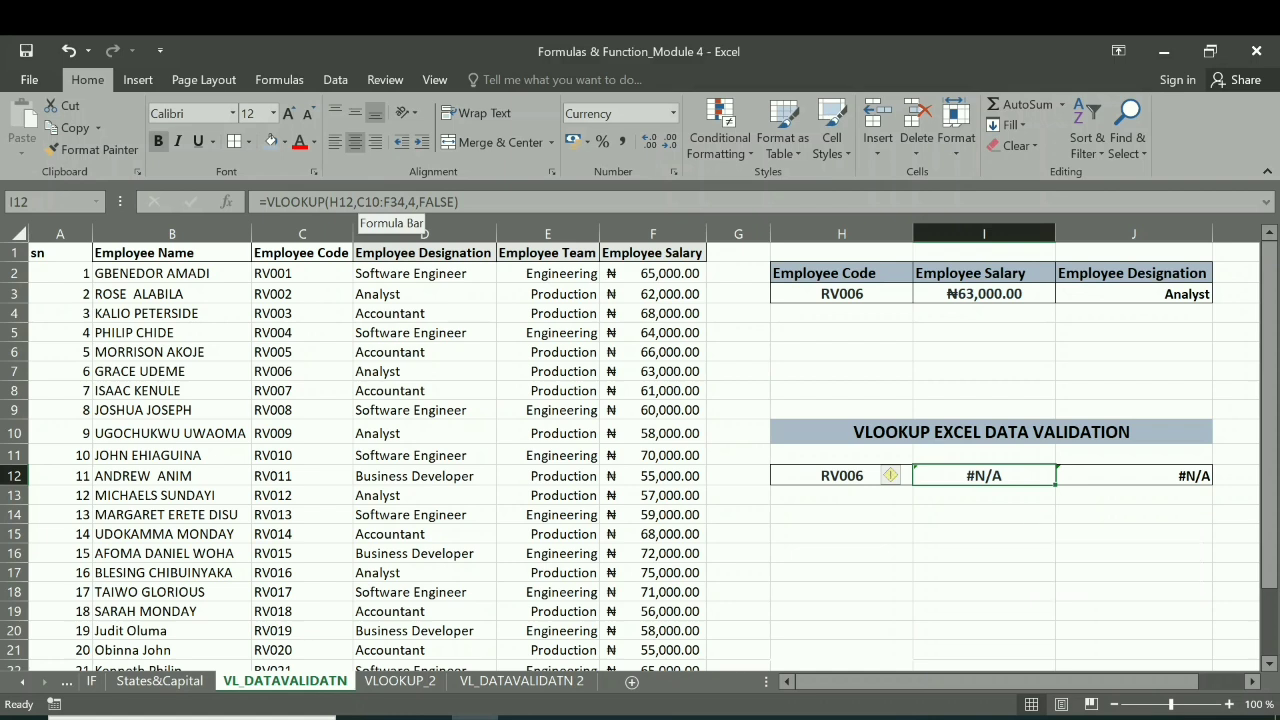
click(369, 202)
key(BackSpace)
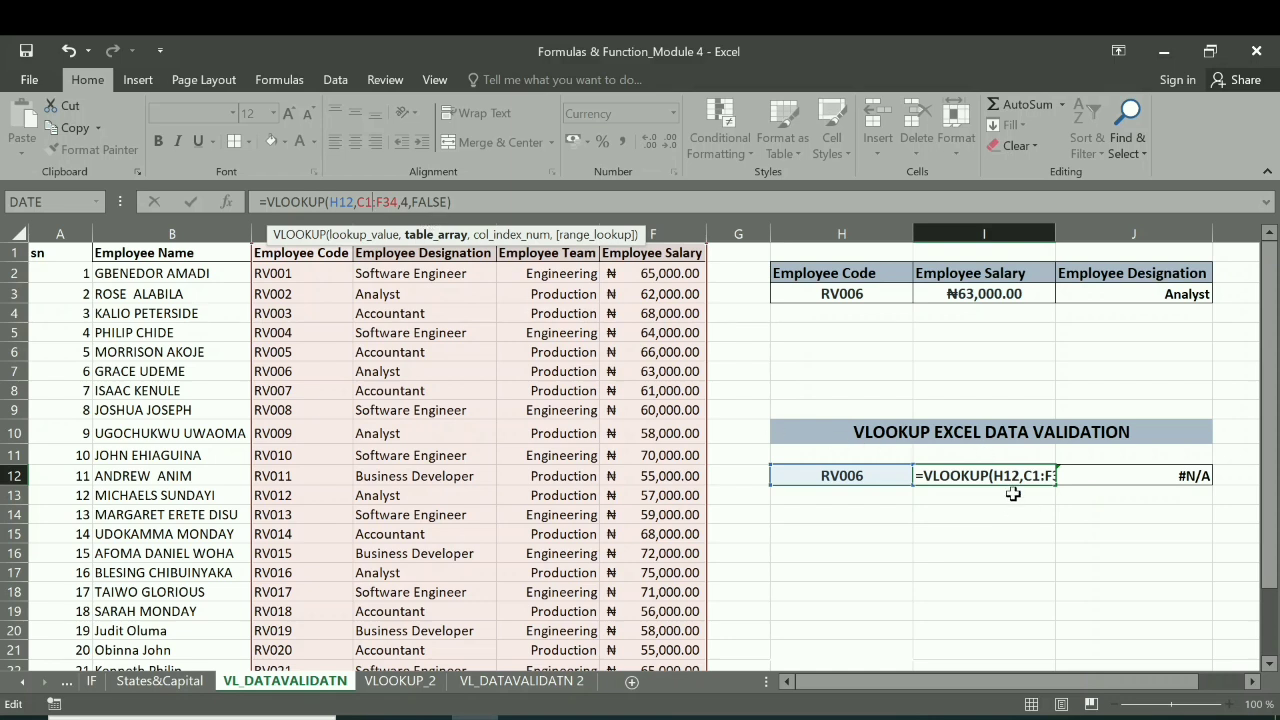
key(Return)
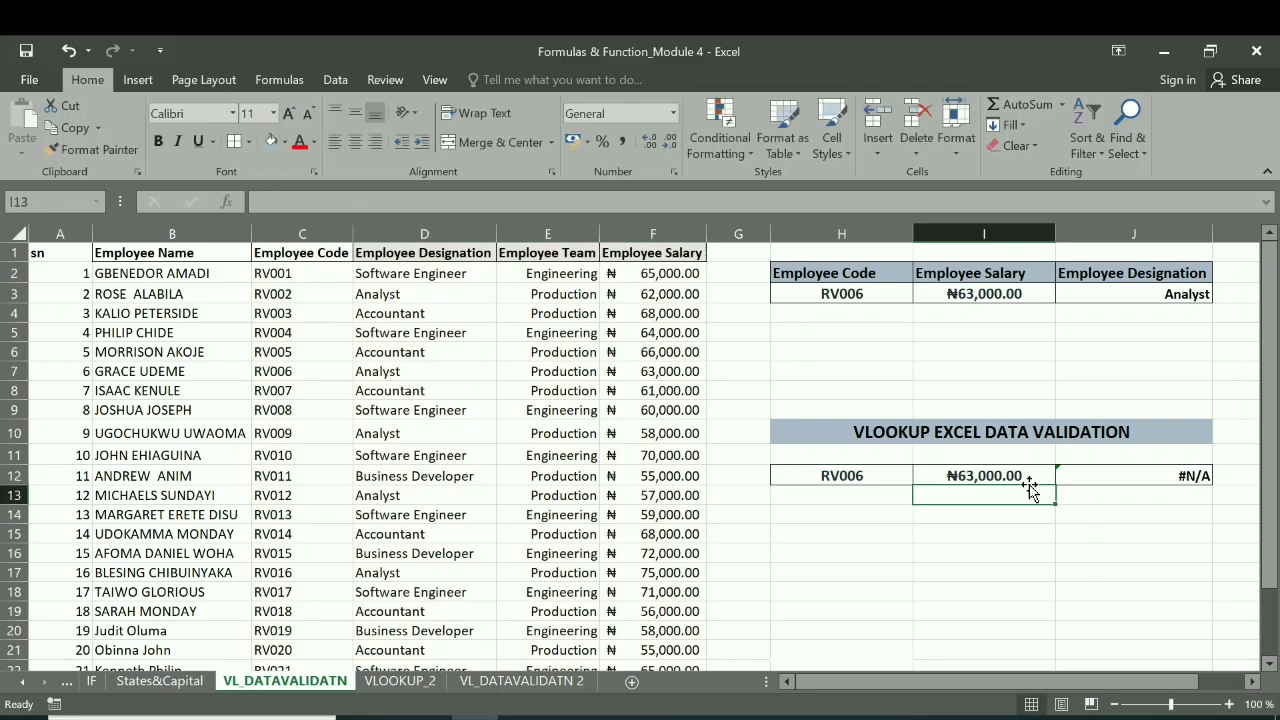
Correct the table array in the J12 designation lookup so the formula reads =VLOOKUP(H12,C1:F34,2,FALSE)
click(1117, 475)
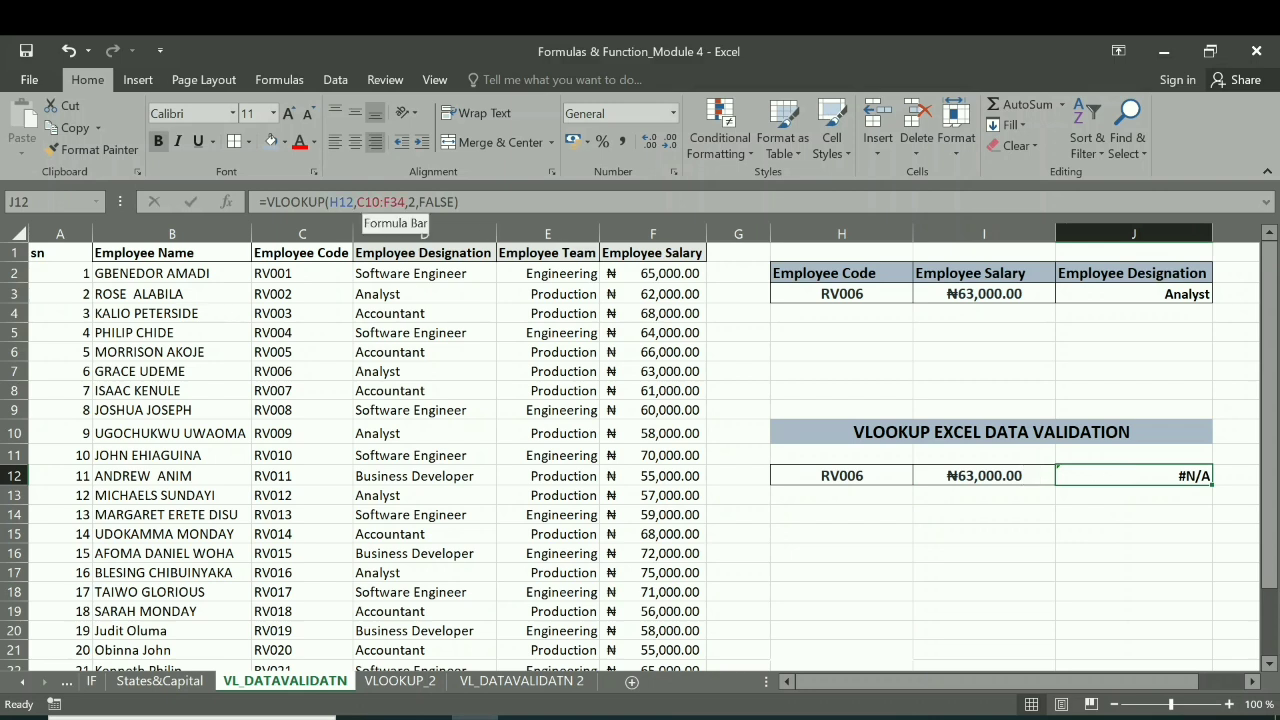
click(365, 202)
key(BackSpace)
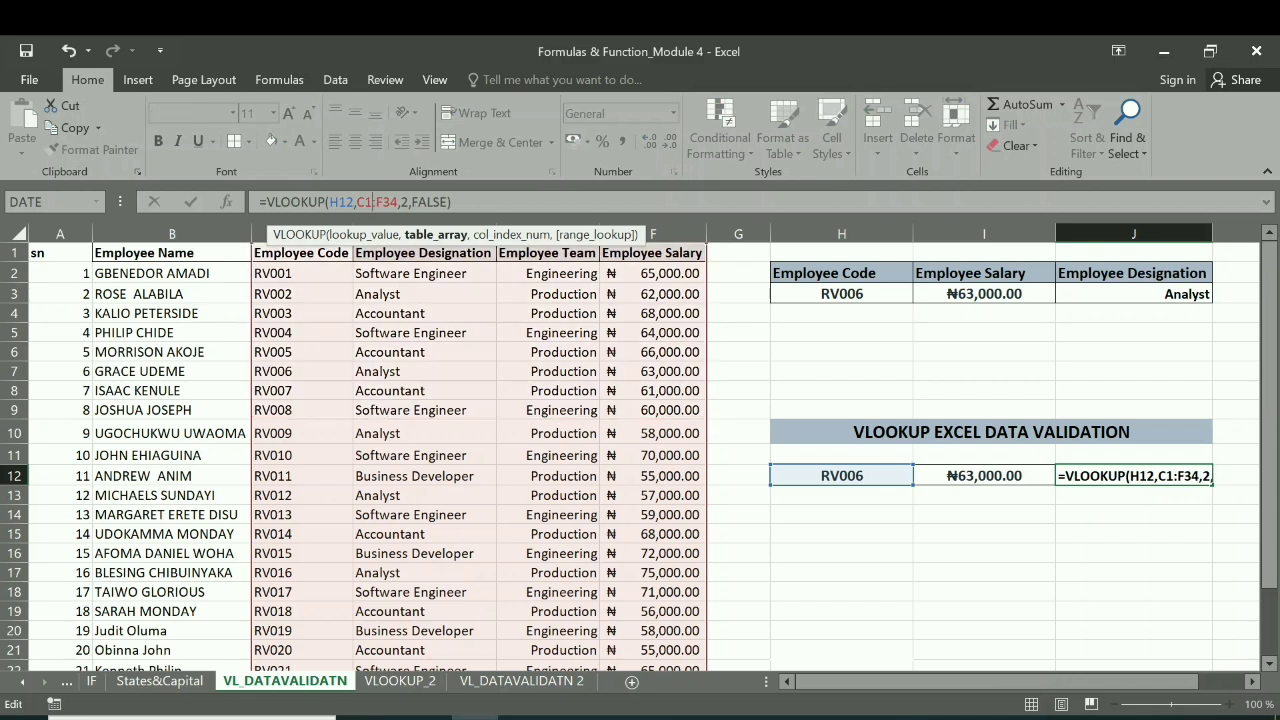
key(Return)
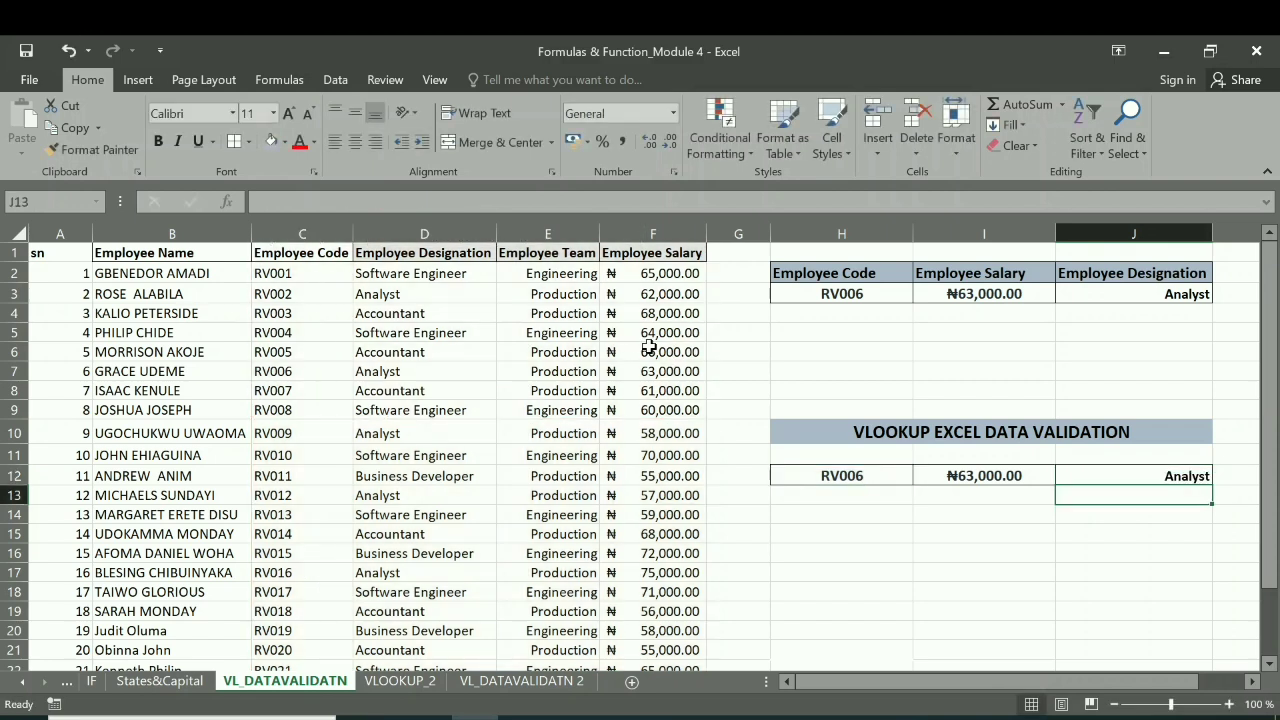
click(1133, 476)
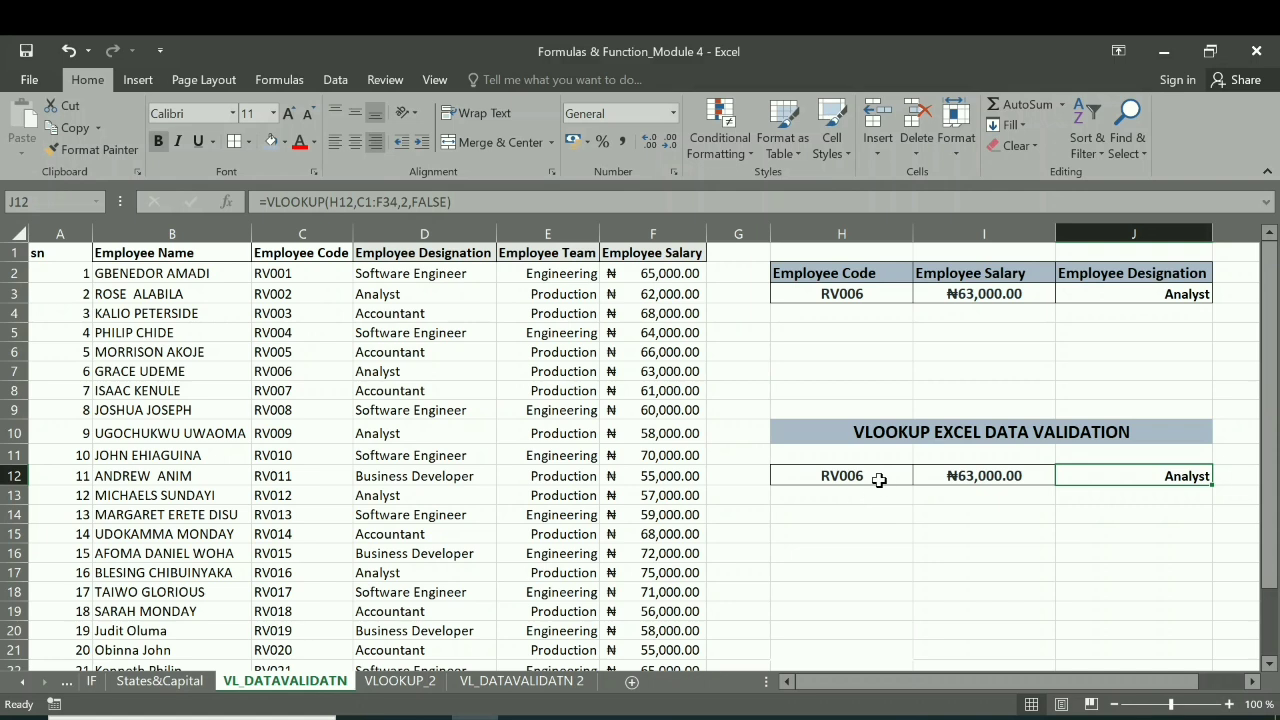
Test the copied lookup row by changing the employee code in H12 to RV002
click(876, 476)
key(F2)
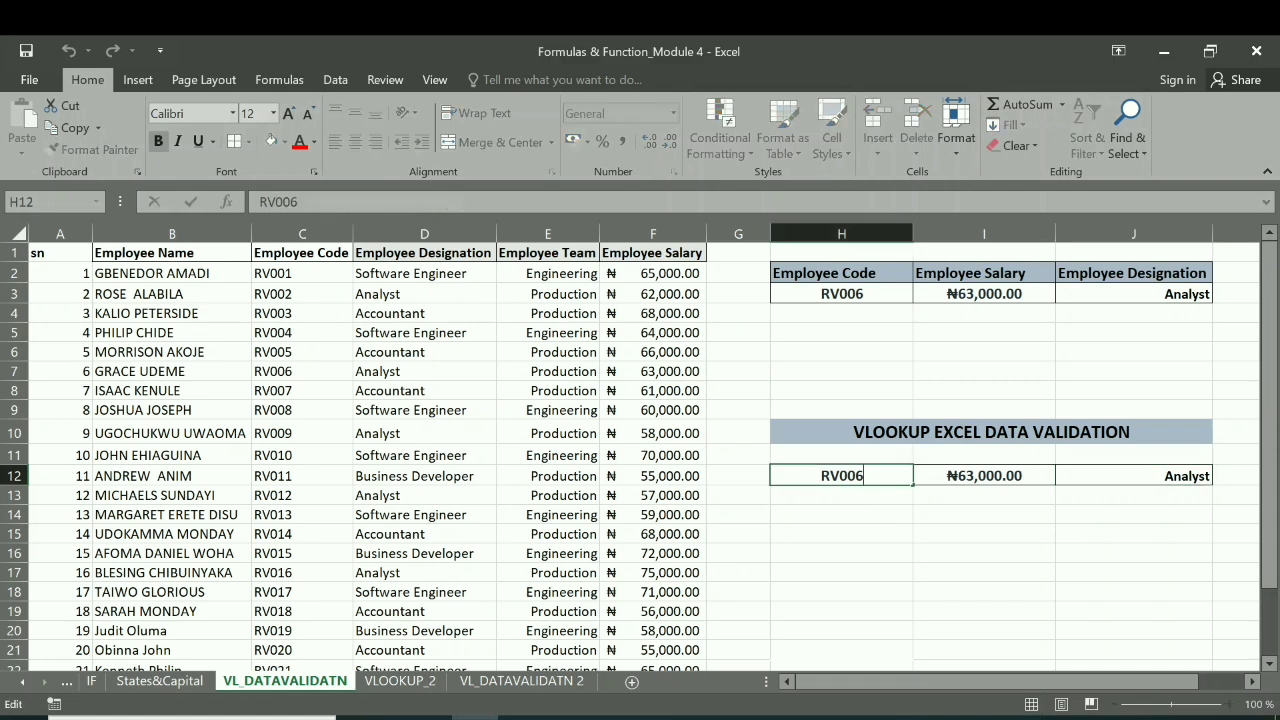
key(BackSpace)
text(2)
key(Return)
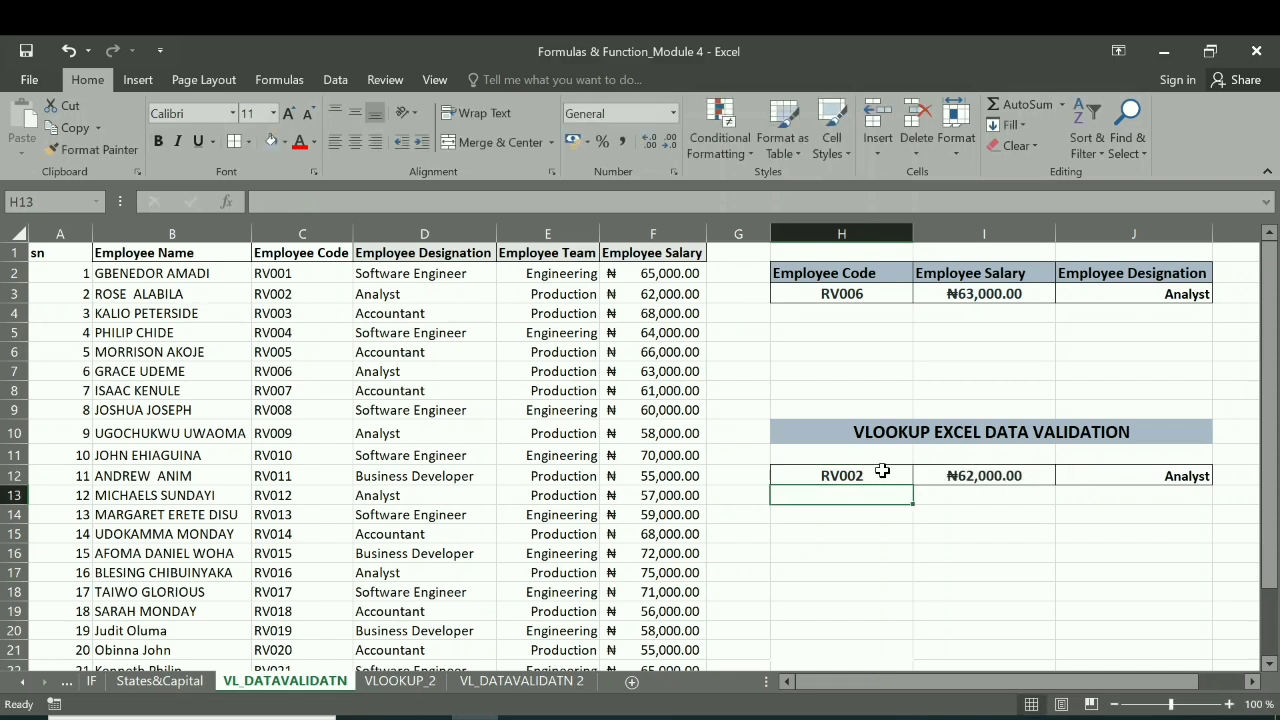
Change the employee code in H12 to RV003
click(882, 474)
key(F2)
key(BackSpace)
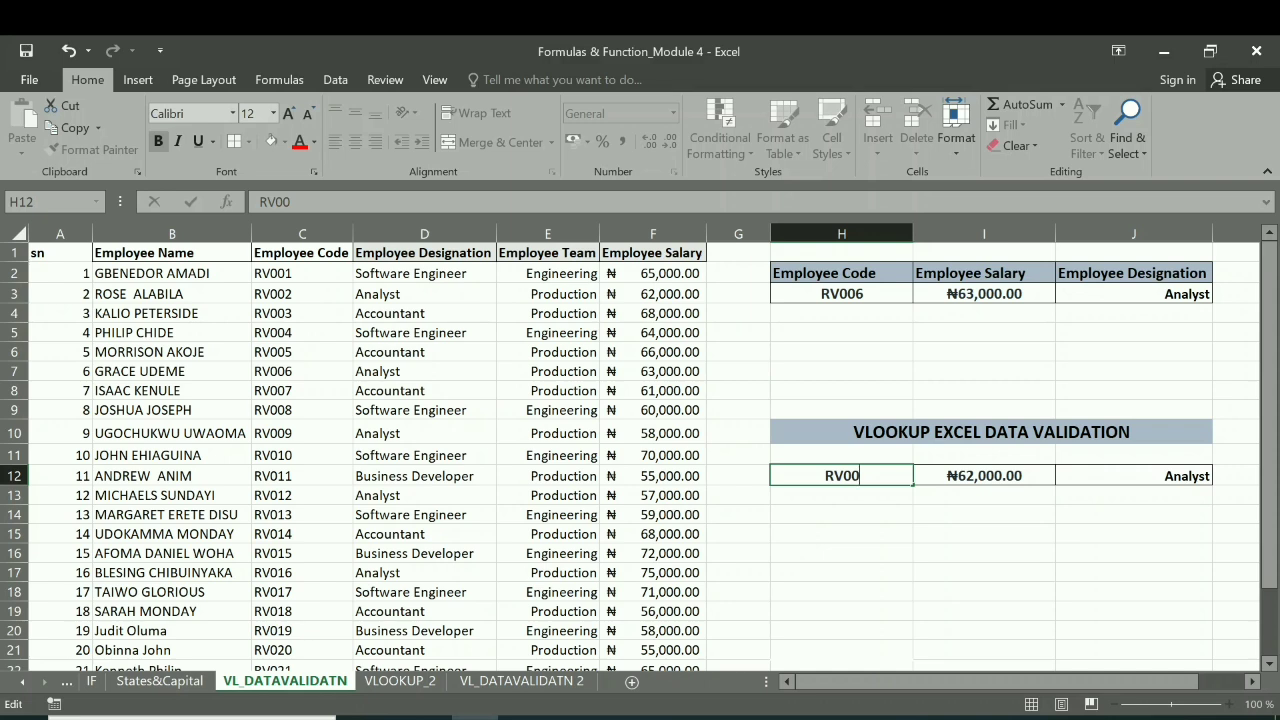
text(3)
key(Return)
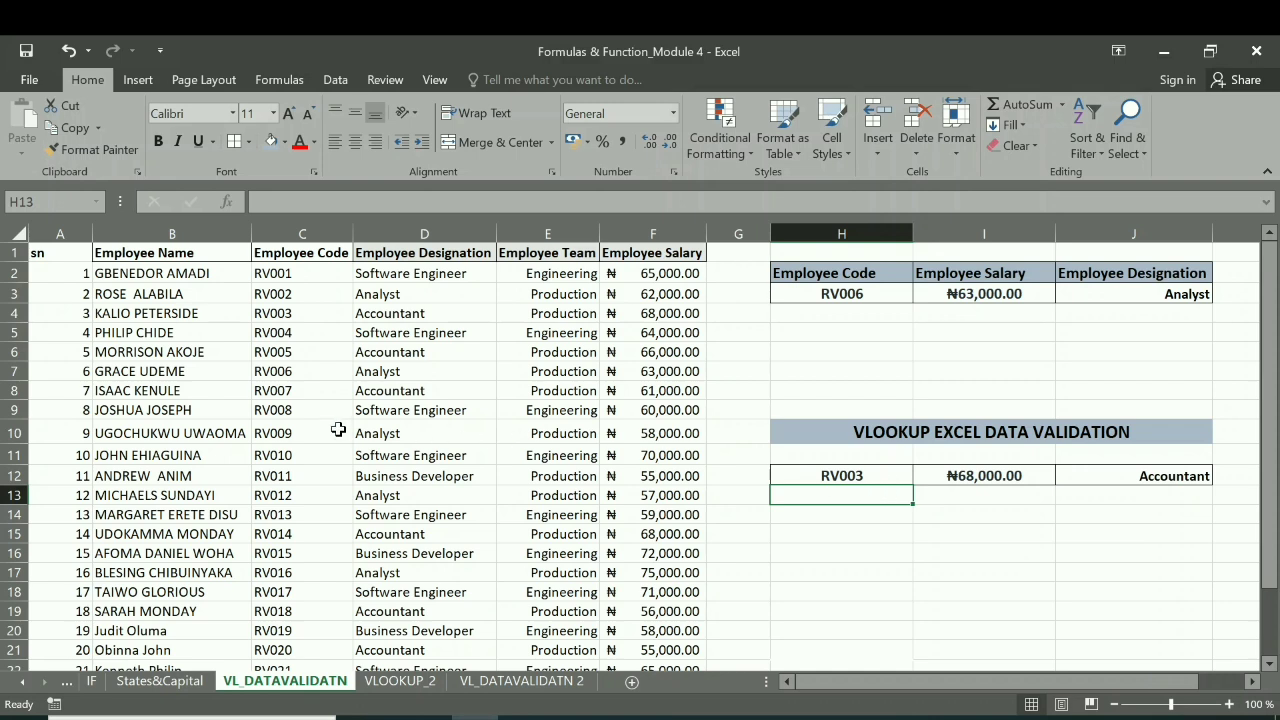
Try the code RV0030 in H12 to test the lookup with a code outside the employee table
click(884, 477)
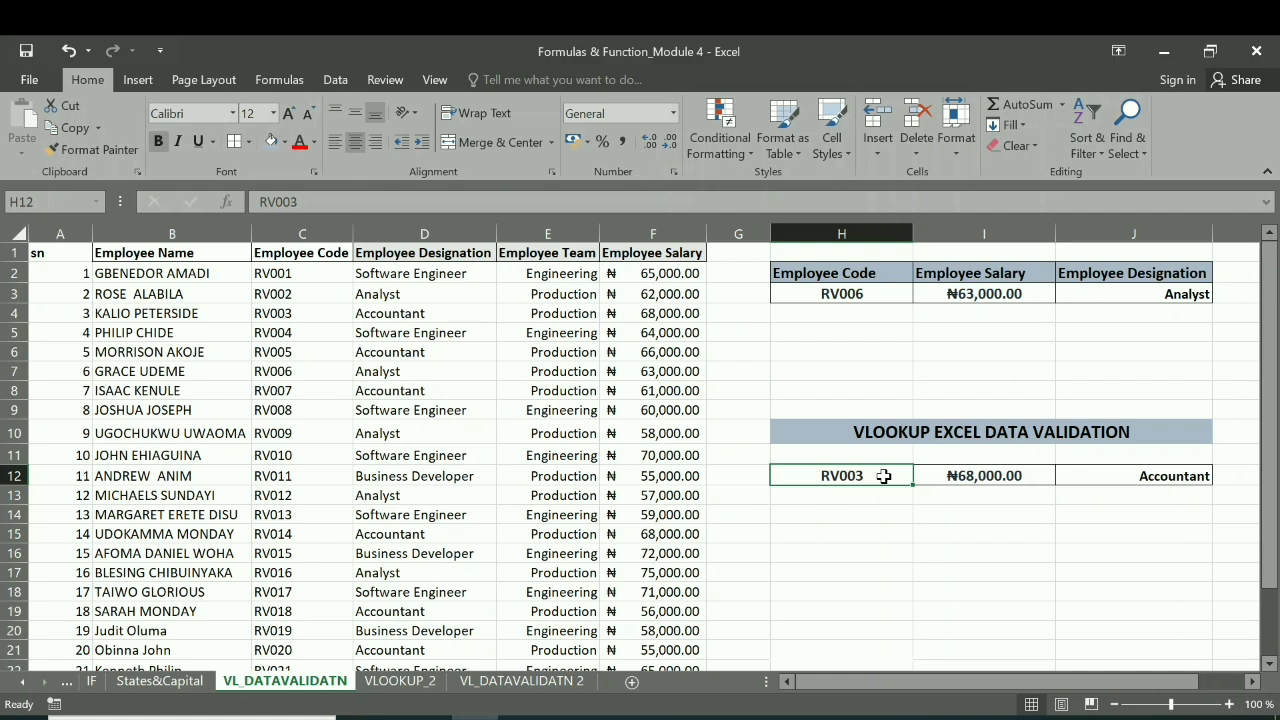
key(F2)
key(BackSpace)
text(30)
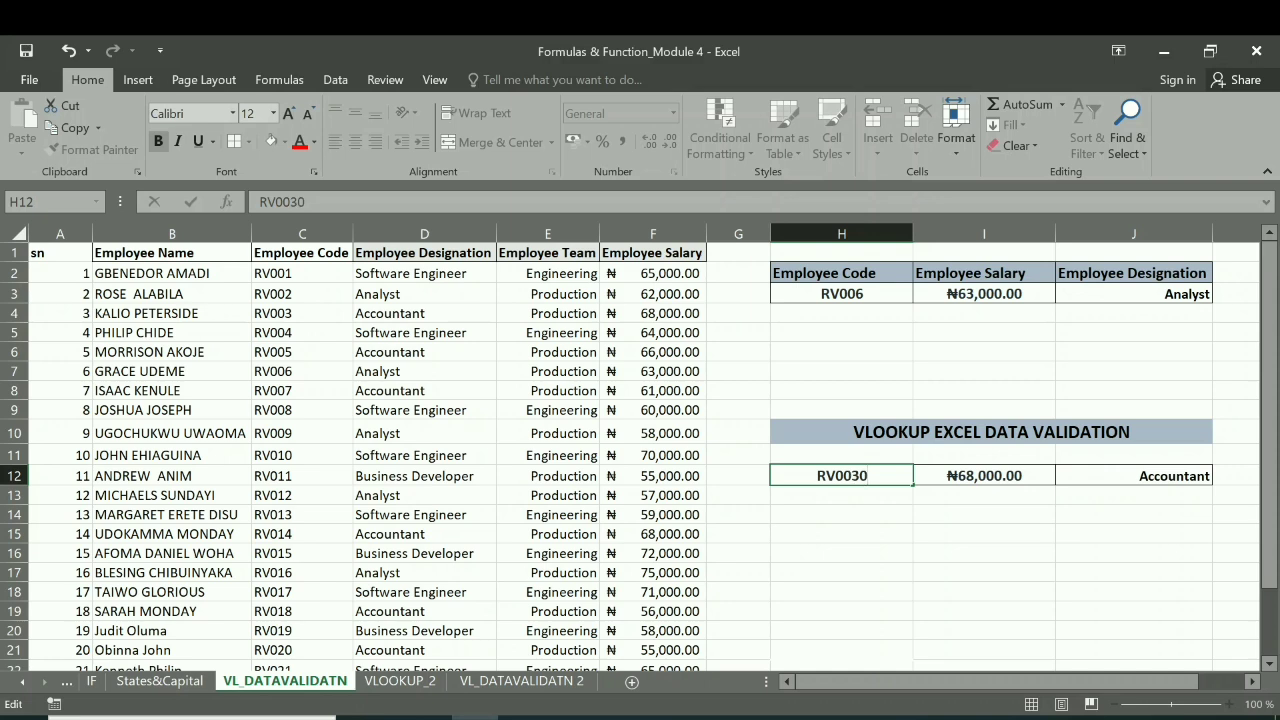
key(Return)
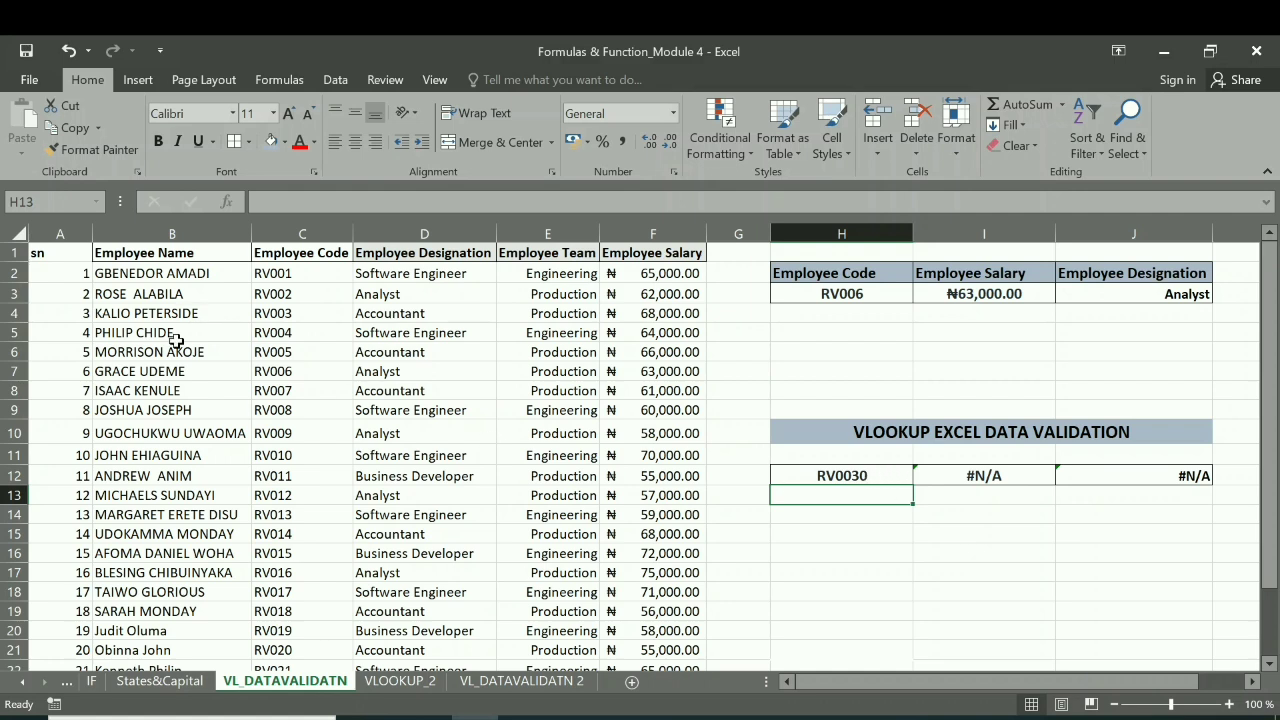
Look through the employee table's codes and set H12 back to RV003
scroll(146, 336, down, 6)
scroll(215, 479, up, 6)
click(873, 476)
double_click(873, 476)
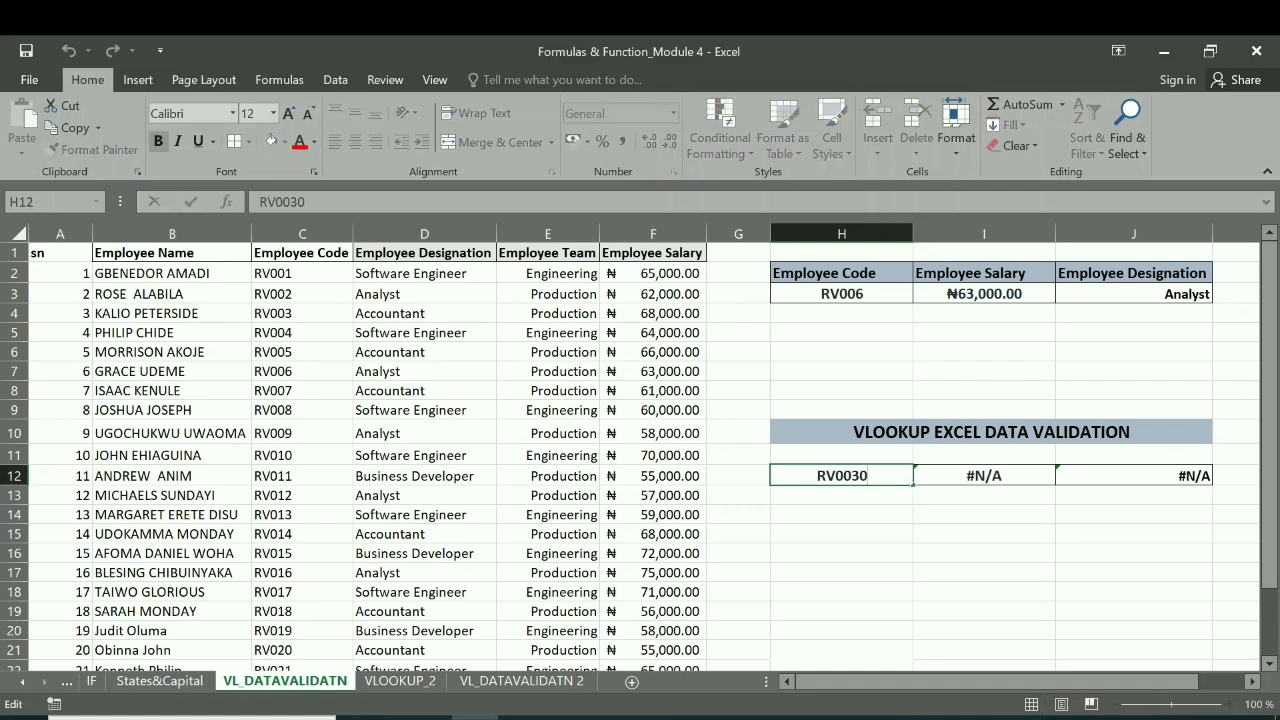
key(BackSpace)
key(Return)
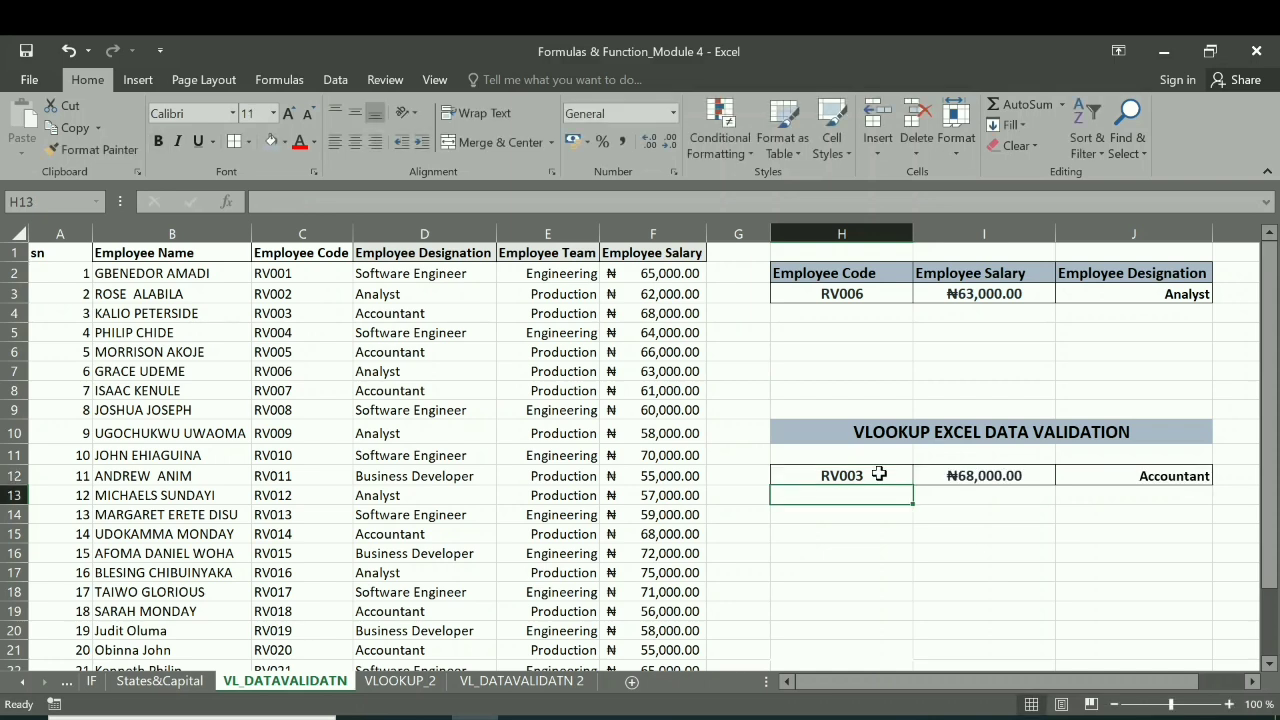
Start a data validation rule for the employee code cell H12 that allows only a List
click(869, 478)
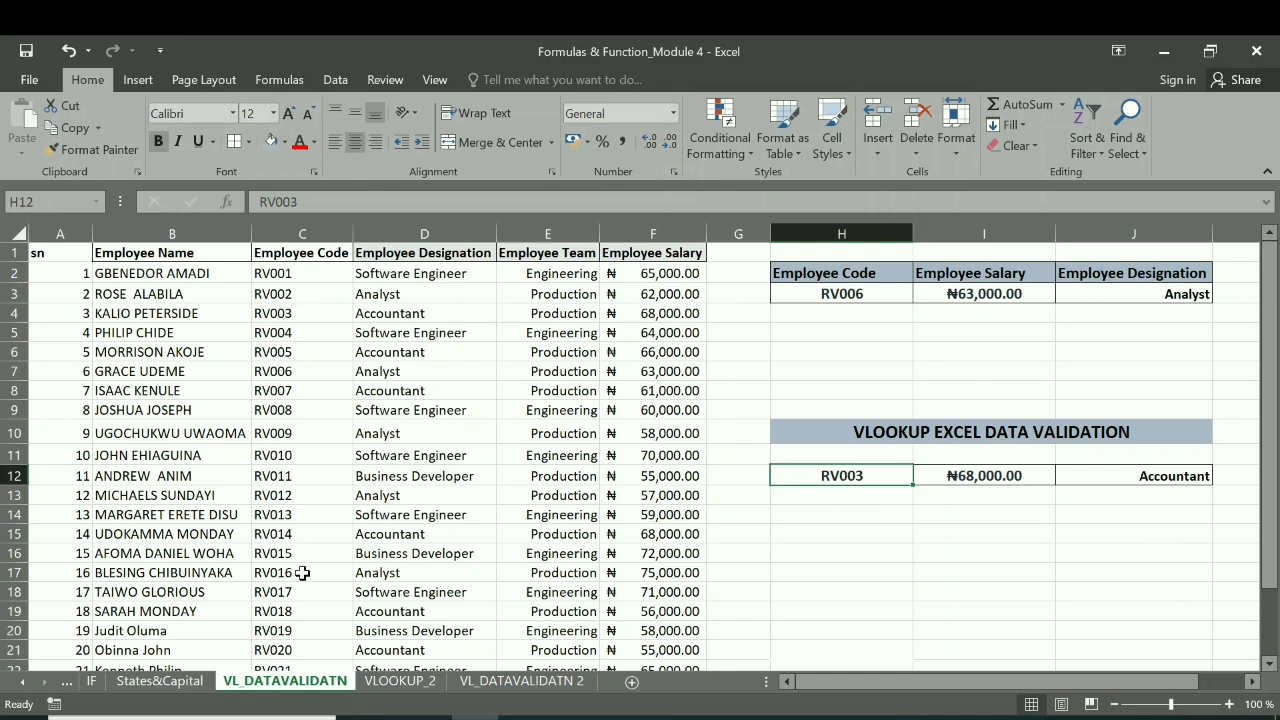
double_click(875, 478)
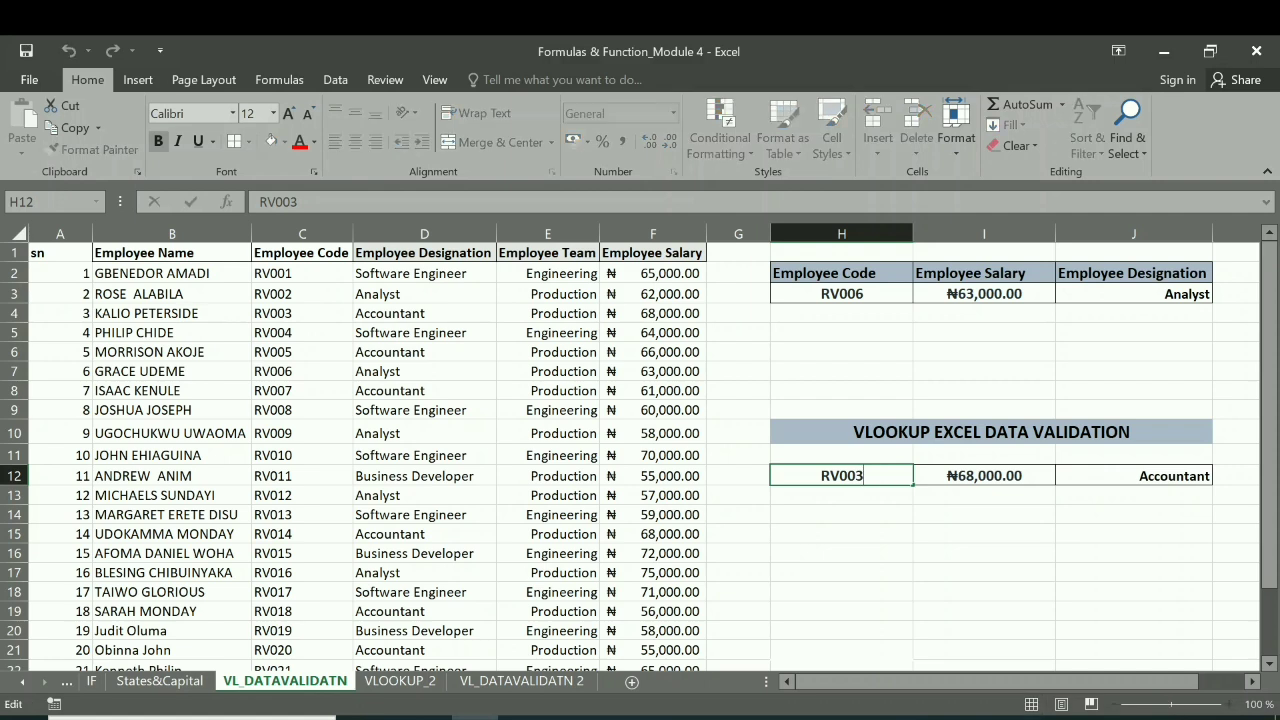
click(335, 80)
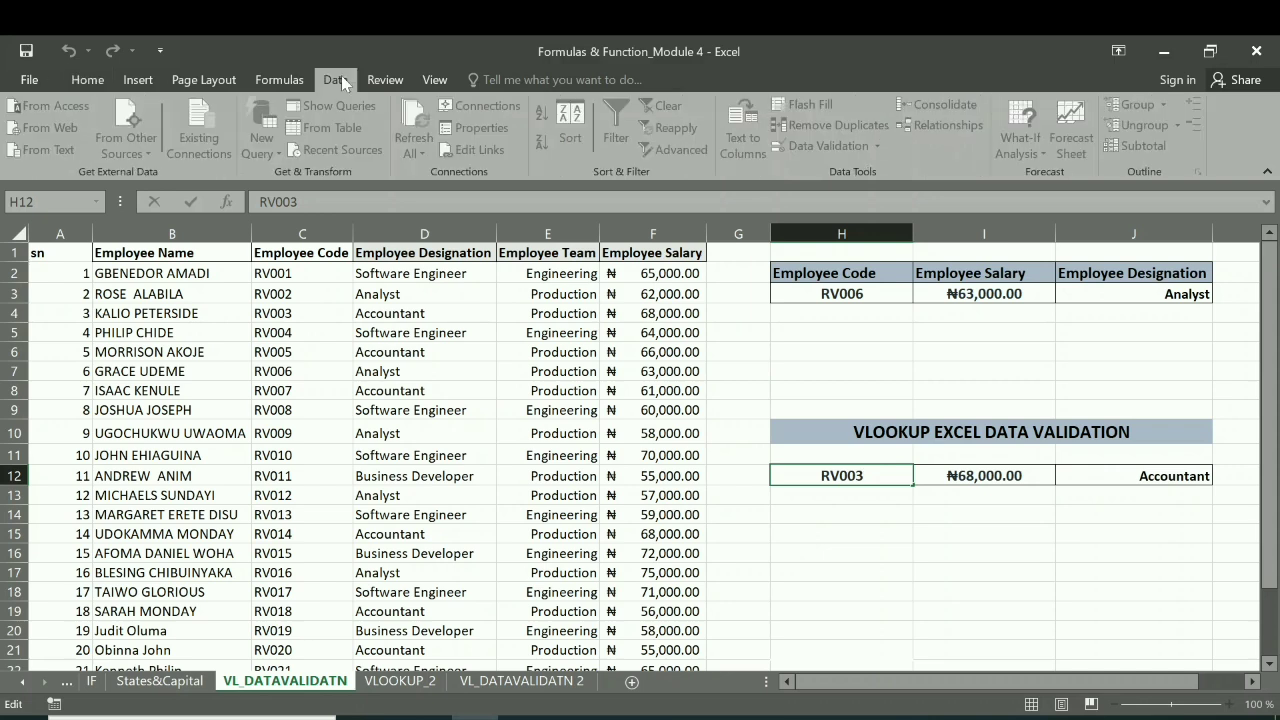
click(937, 495)
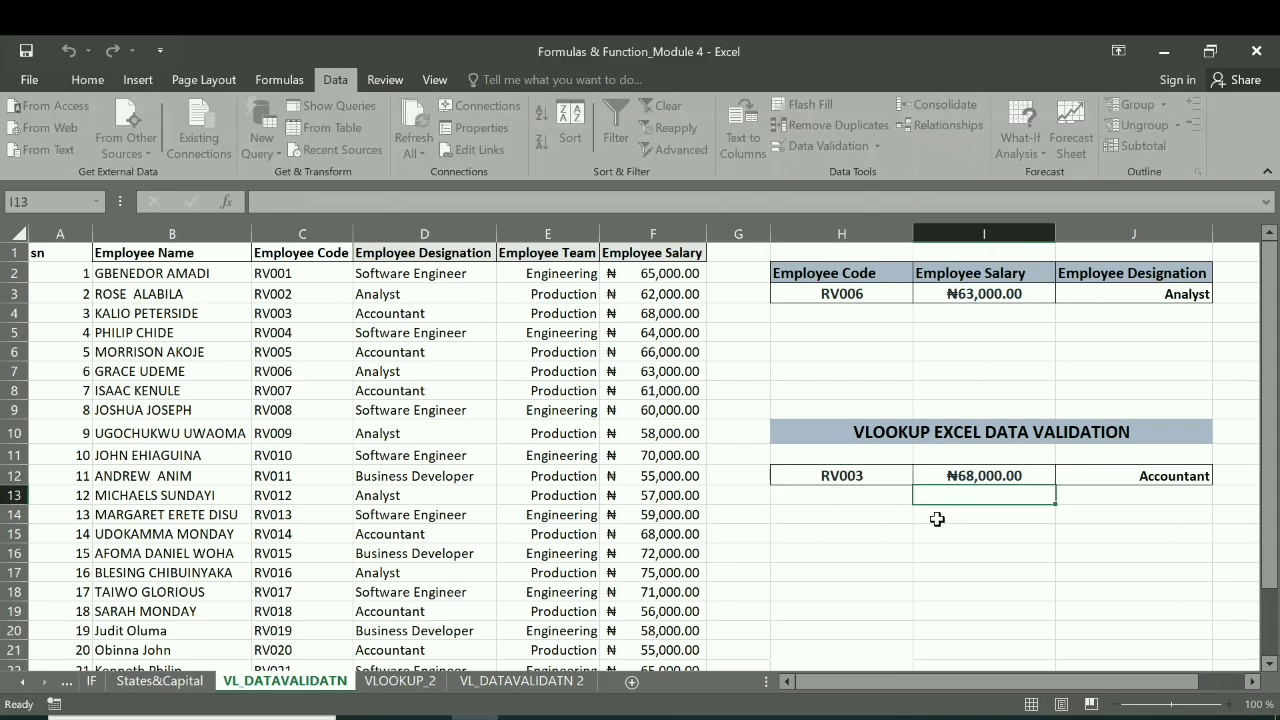
click(857, 510)
click(860, 478)
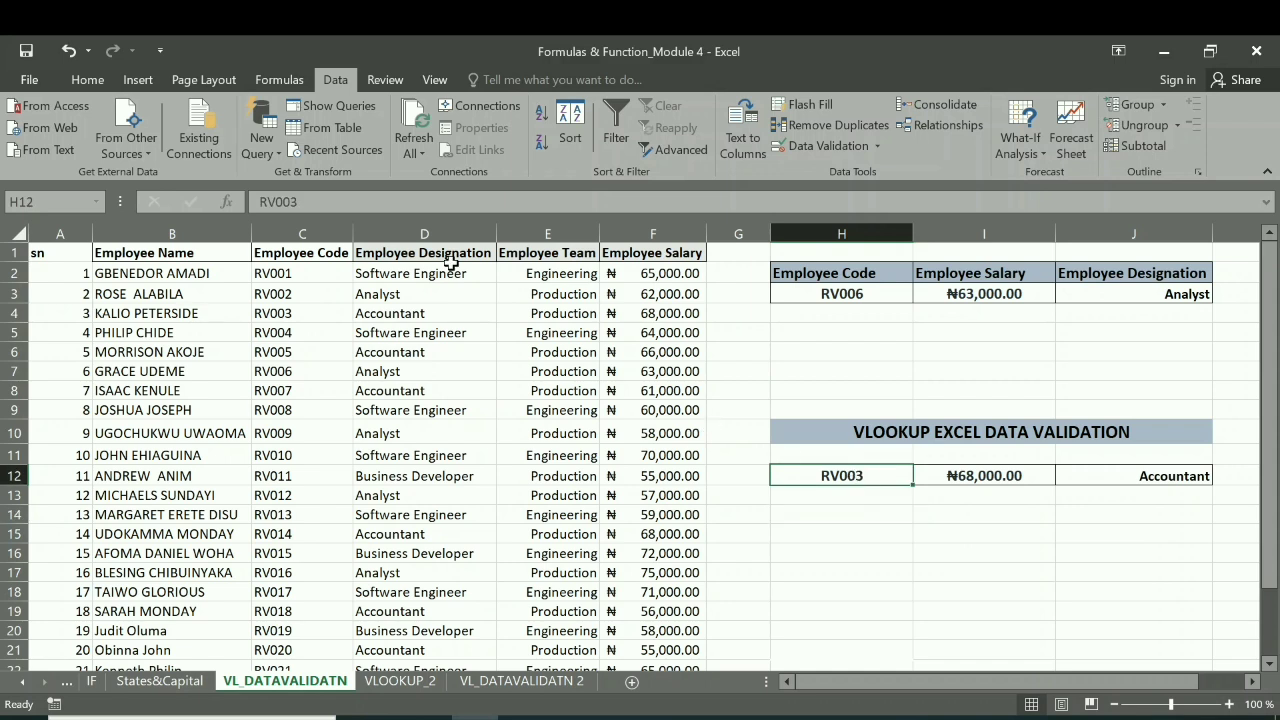
click(851, 145)
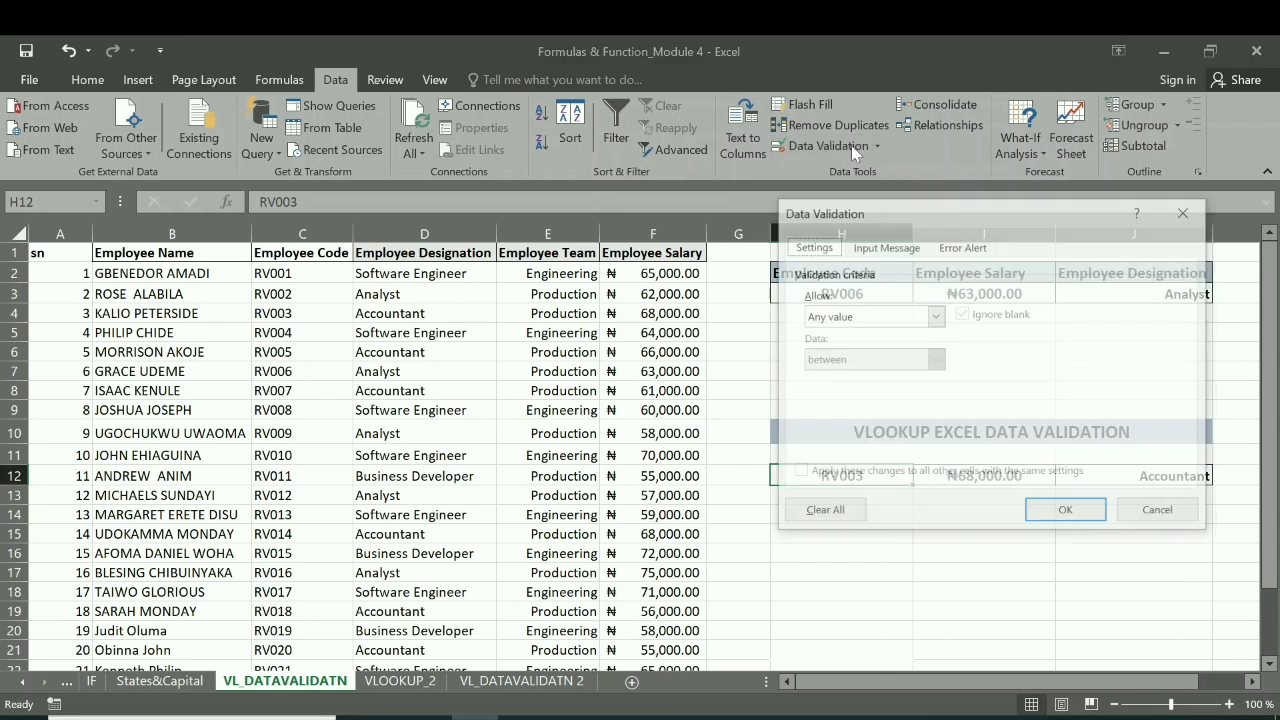
click(902, 318)
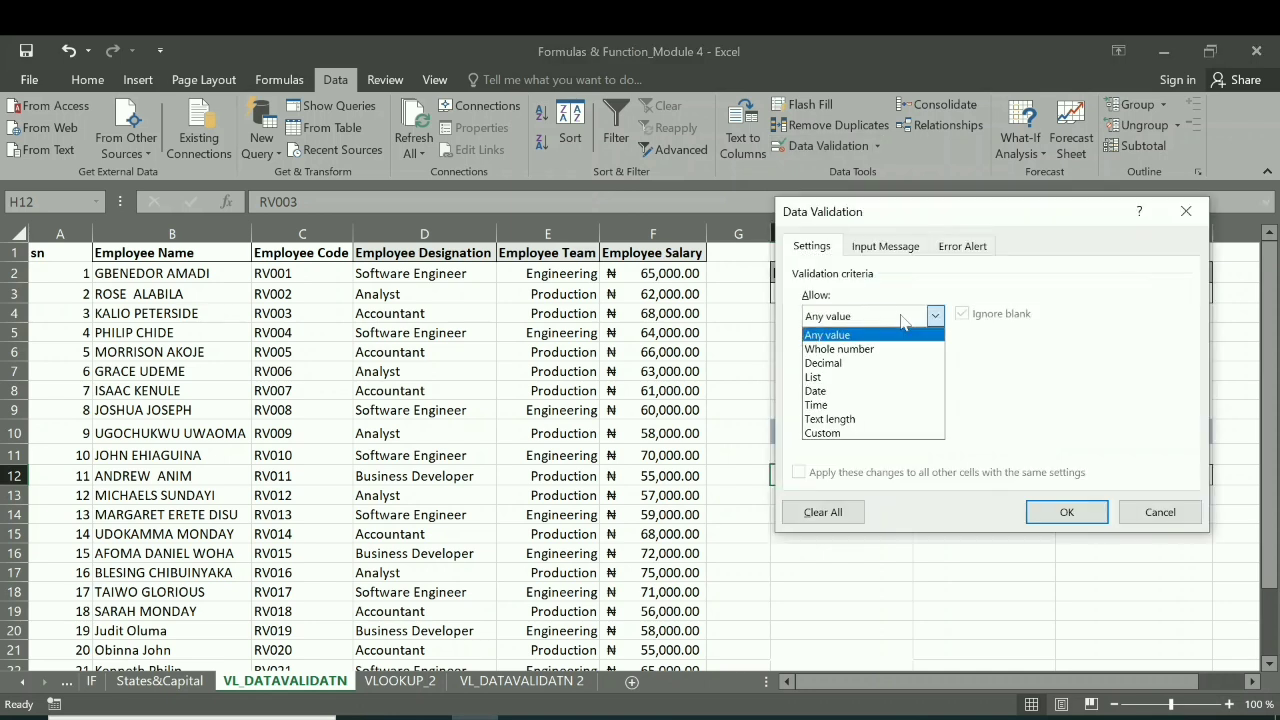
click(823, 378)
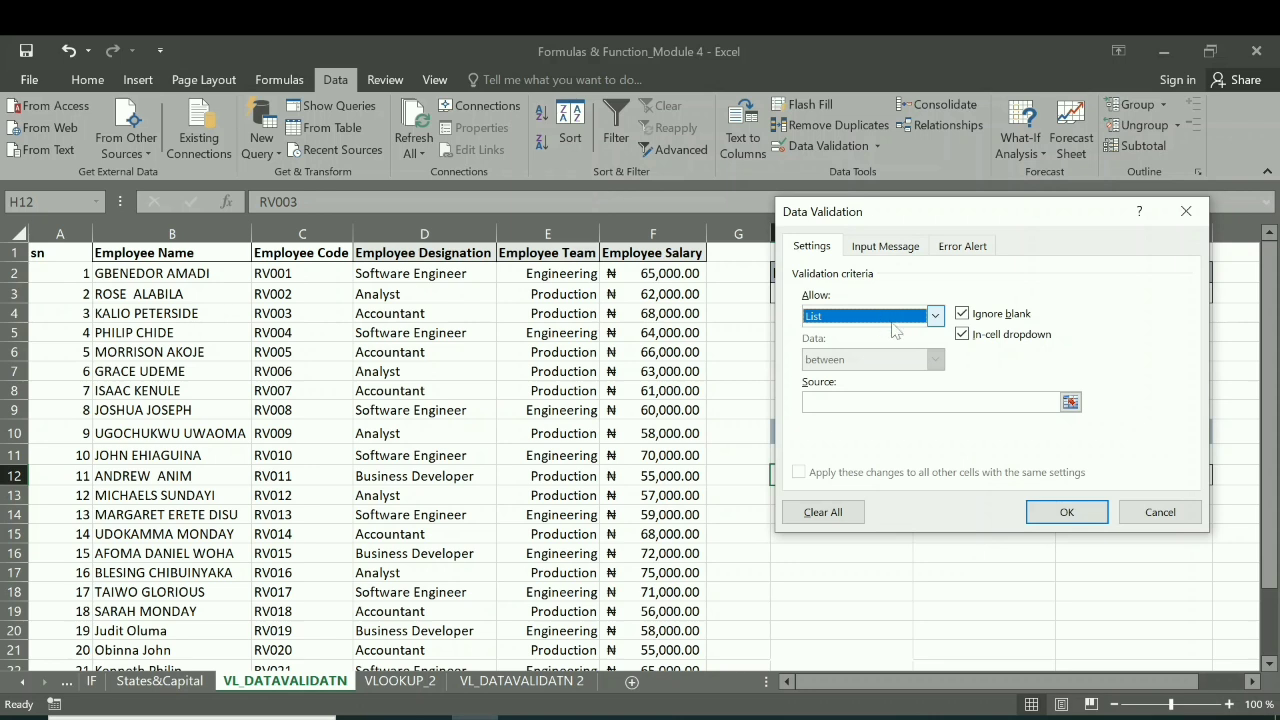
Set the validation list's source to the employee codes in C2:C25 and apply the rule
click(1070, 402)
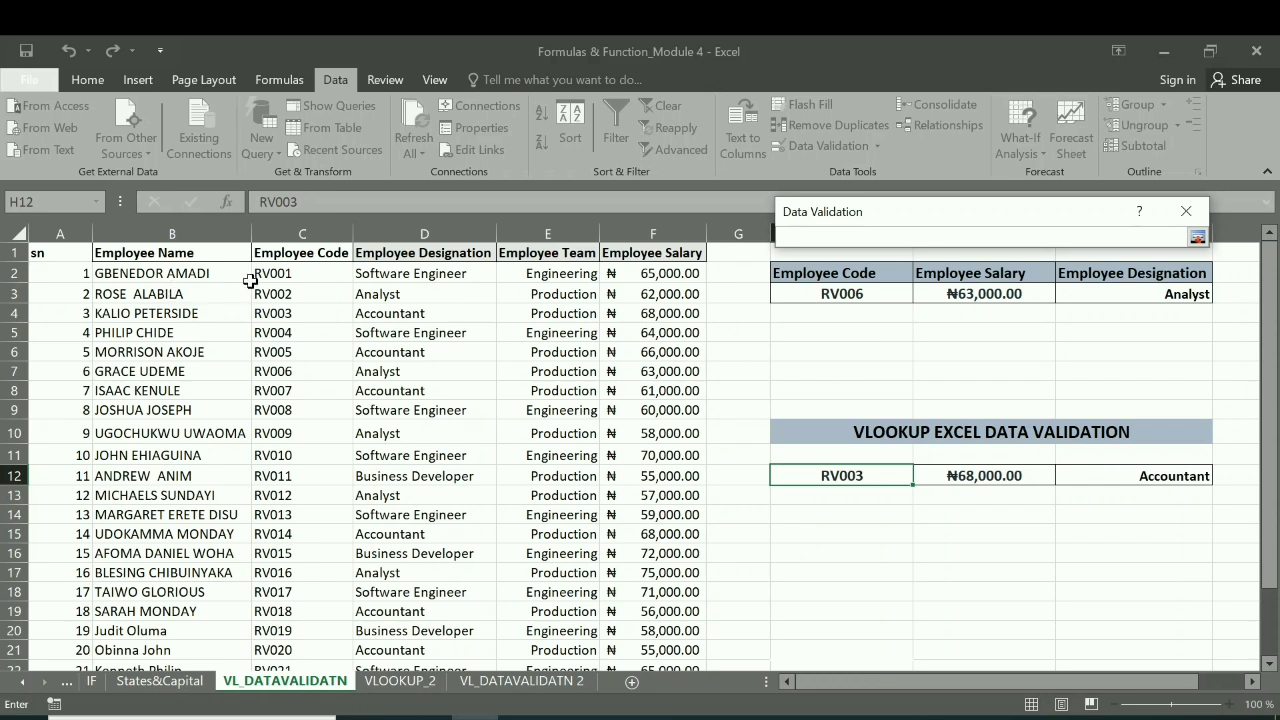
drag(277, 271, 293, 610)
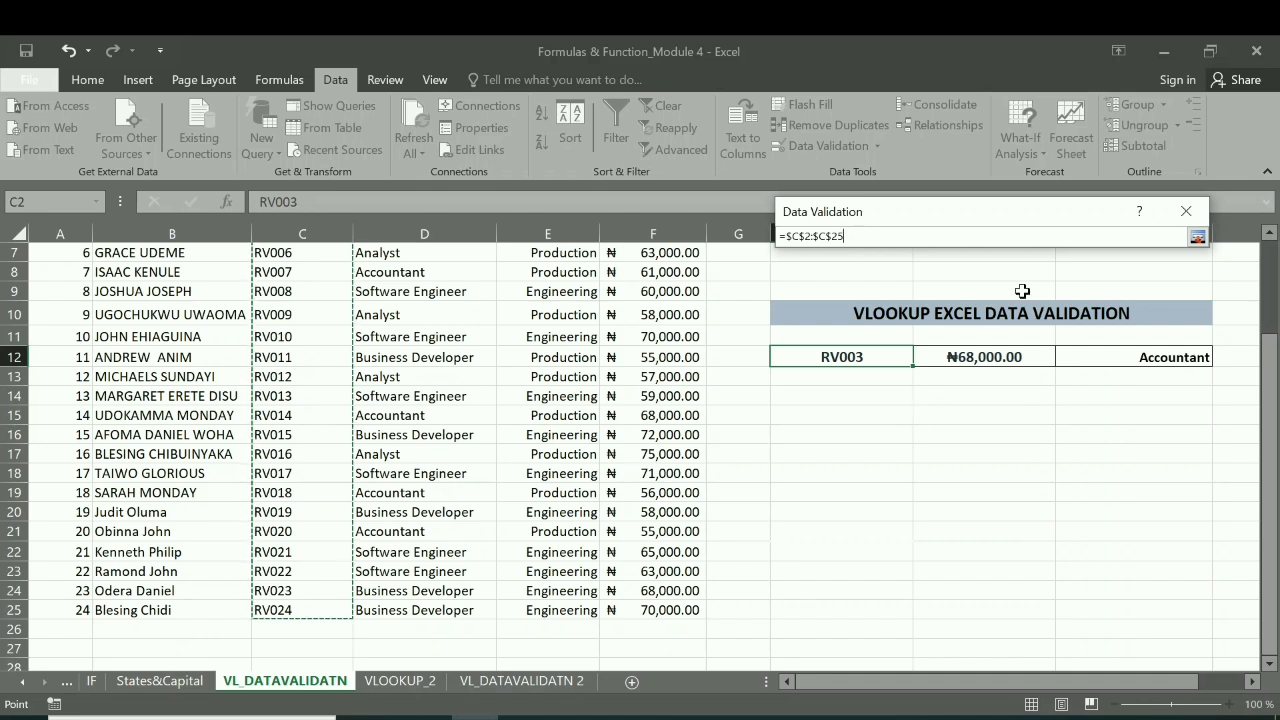
click(1197, 237)
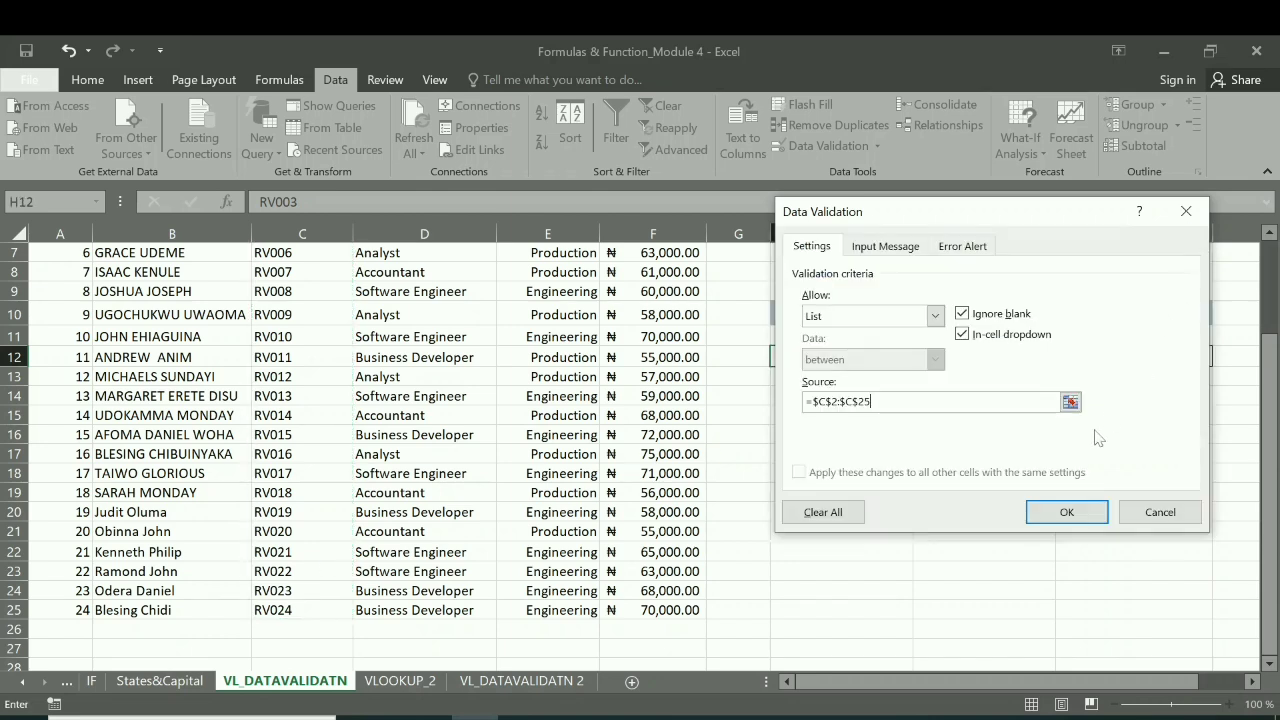
click(1063, 511)
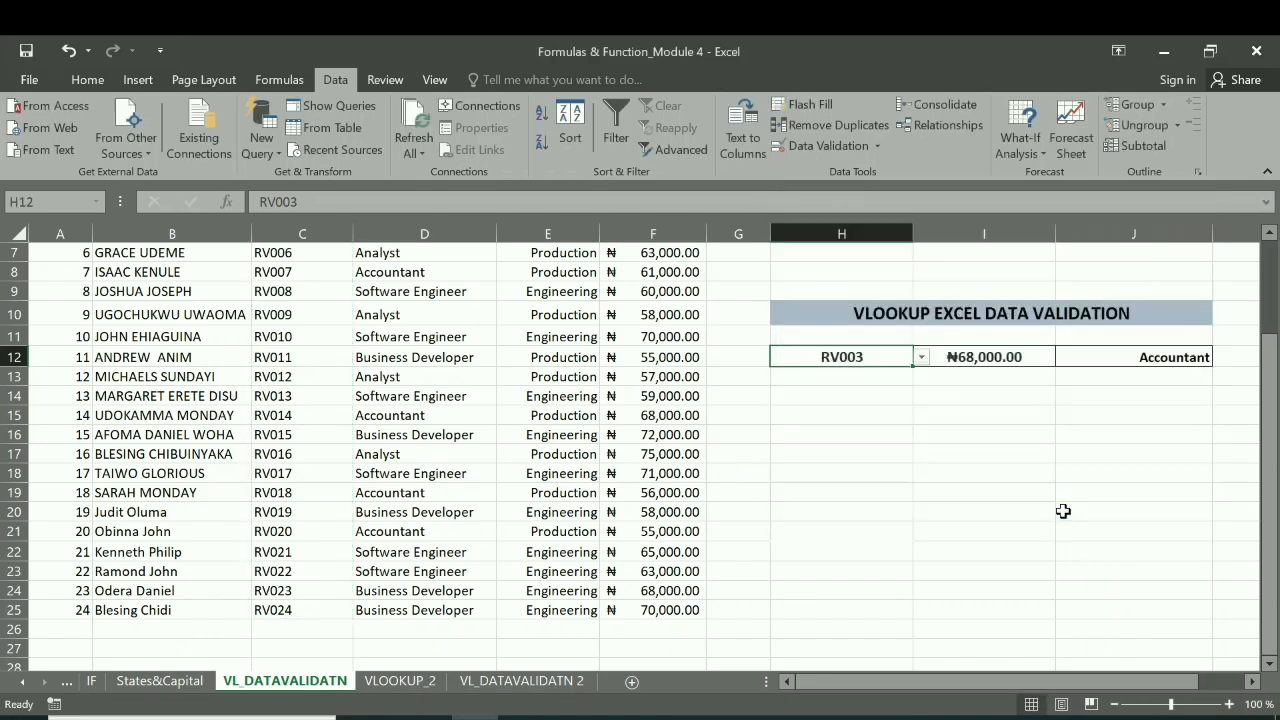
Test the new dropdown in H12 by choosing employee code RV001
click(922, 358)
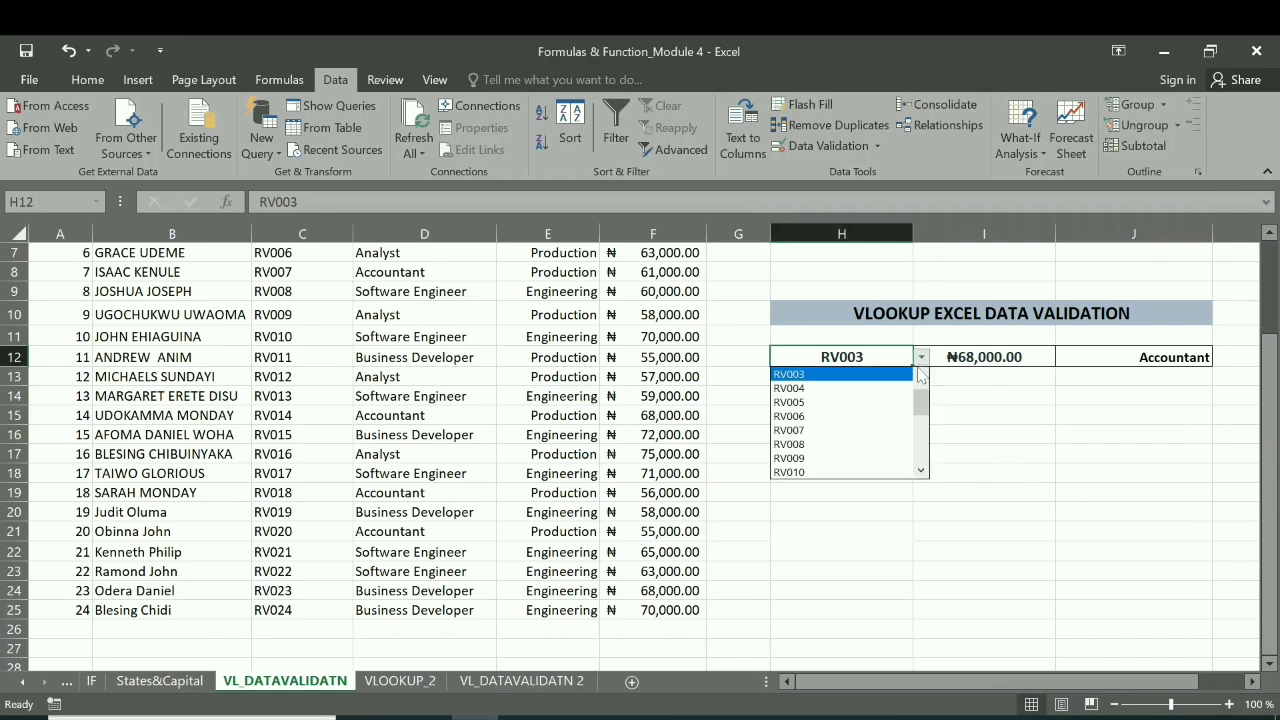
mouse_move(921, 402)
mouse_down()
mouse_move(928, 473)
mouse_move(928, 380)
mouse_move(930, 468)
mouse_move(926, 396)
mouse_up()
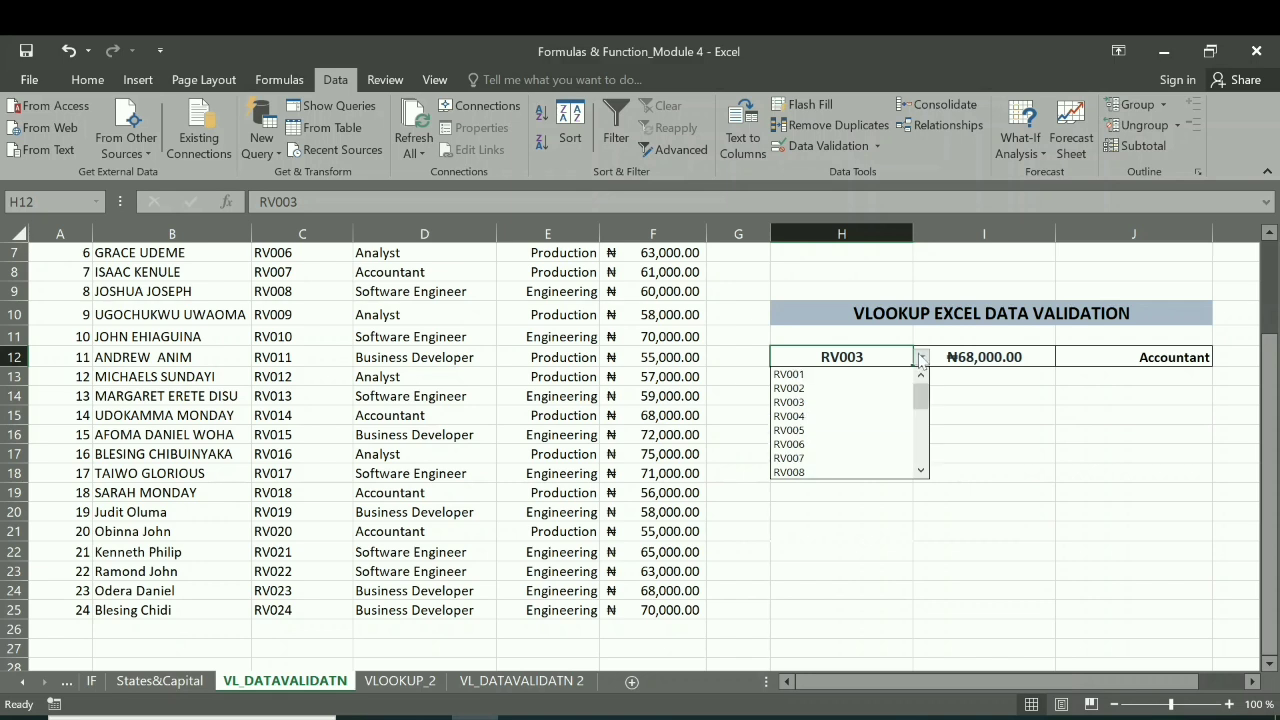
click(813, 376)
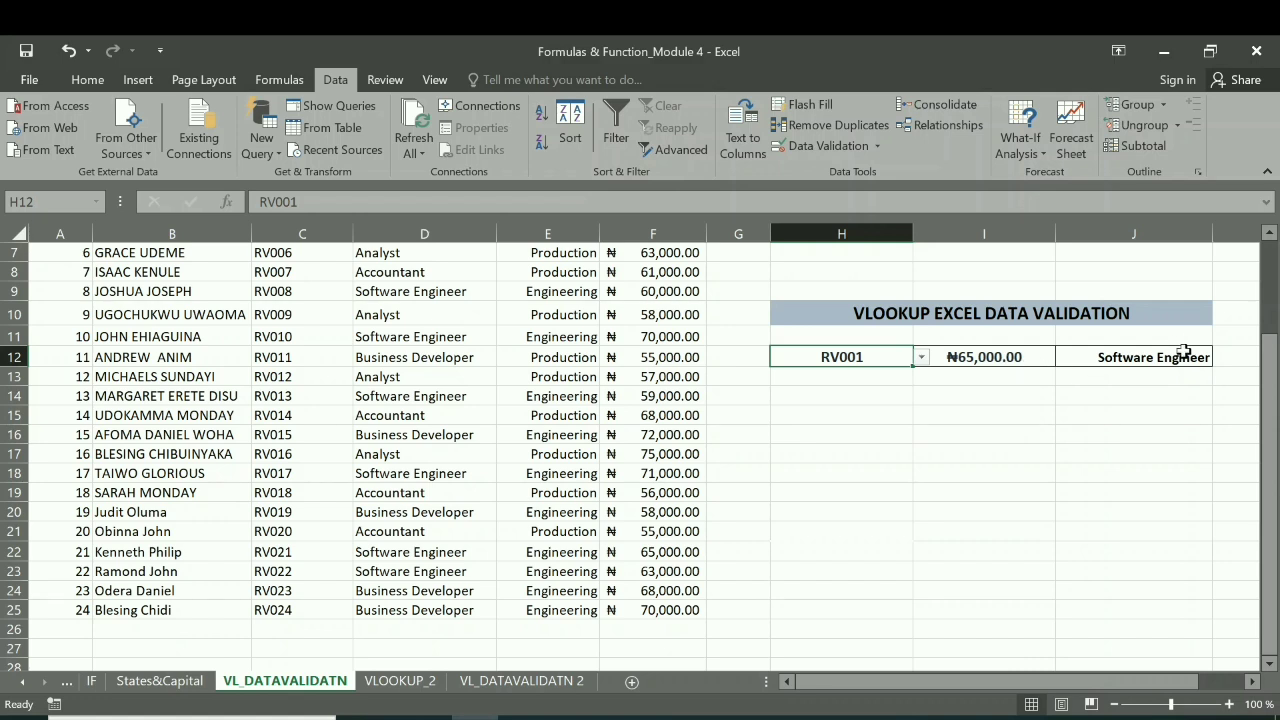
Link H11 to the Employee Code header with the formula =H2
click(845, 336)
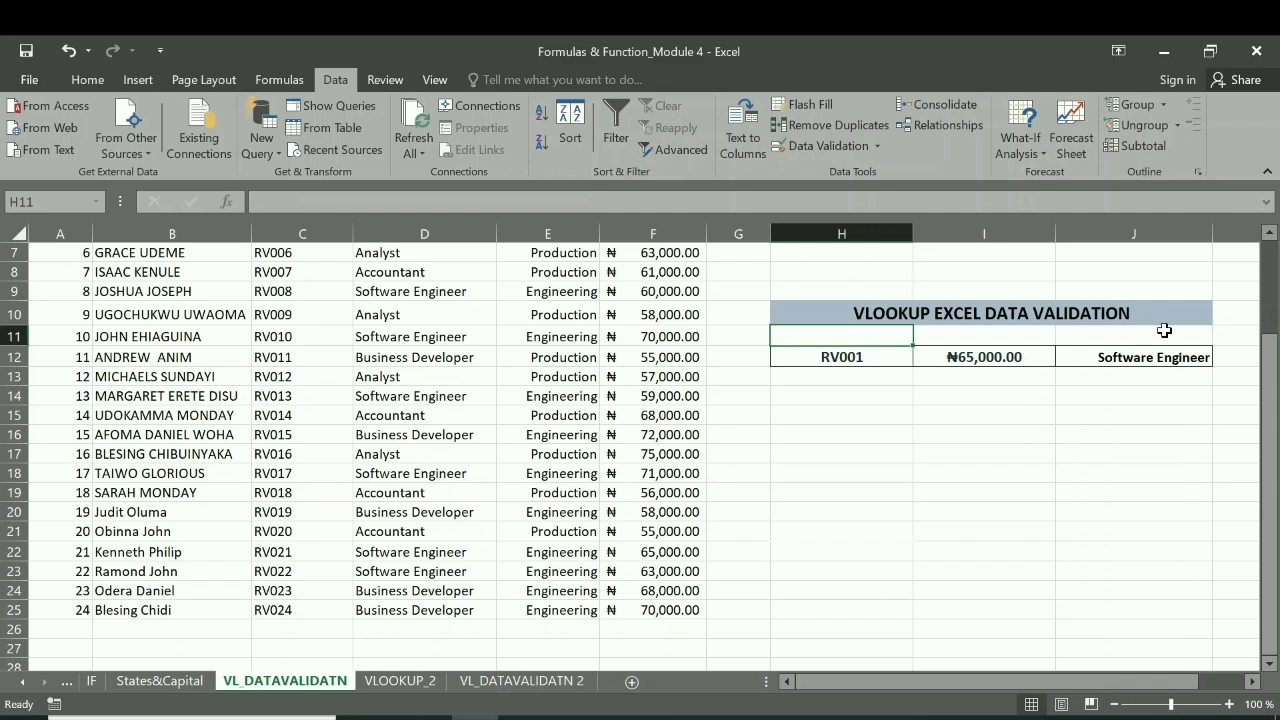
drag(1268, 372, 1267, 215)
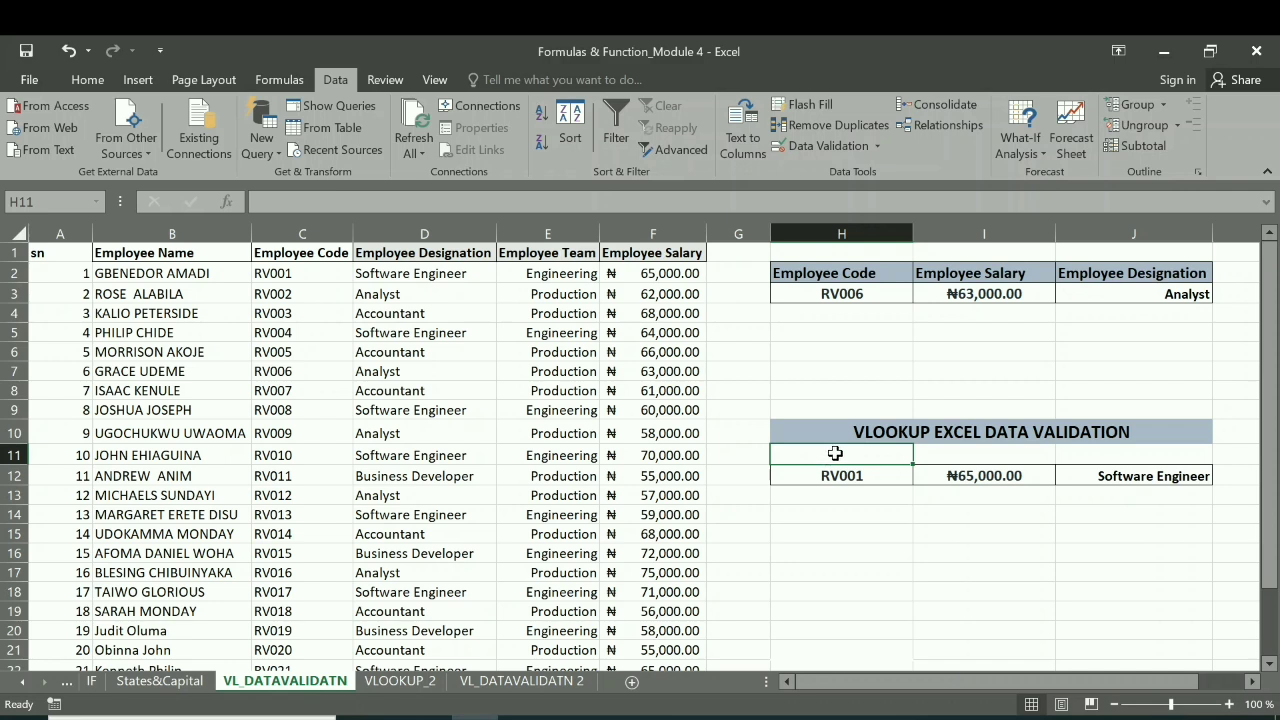
text(=)
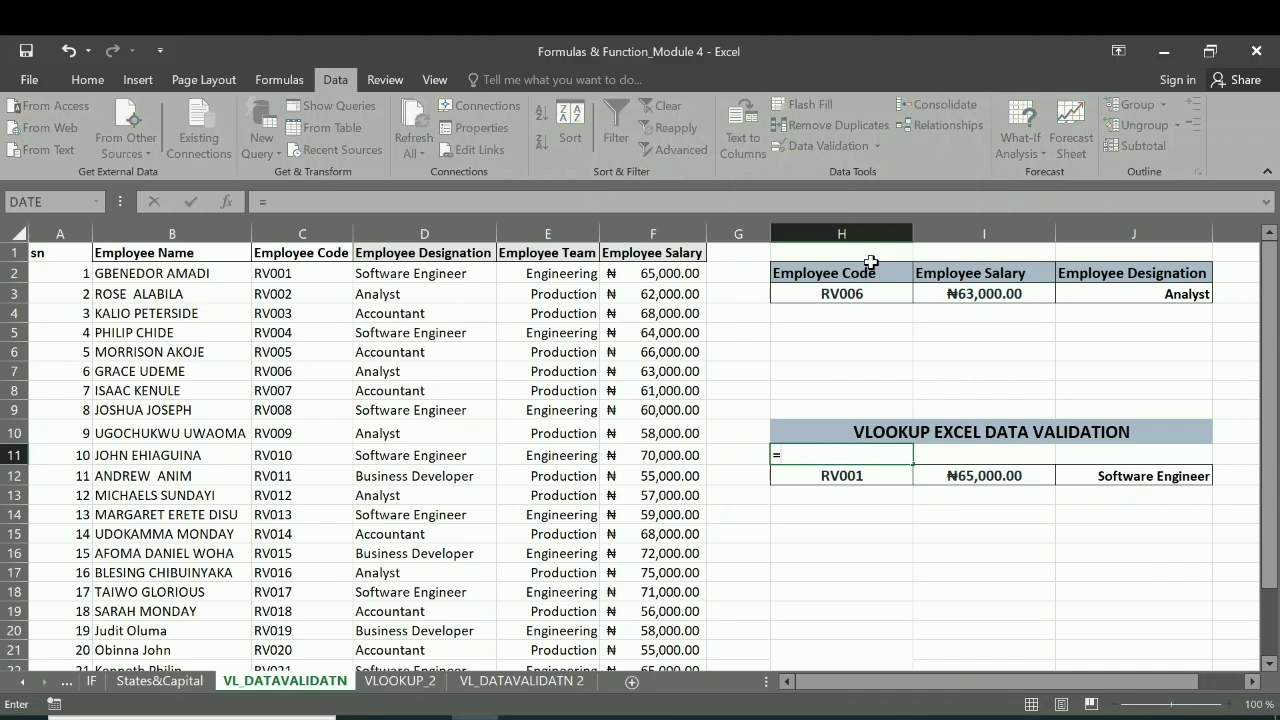
click(869, 272)
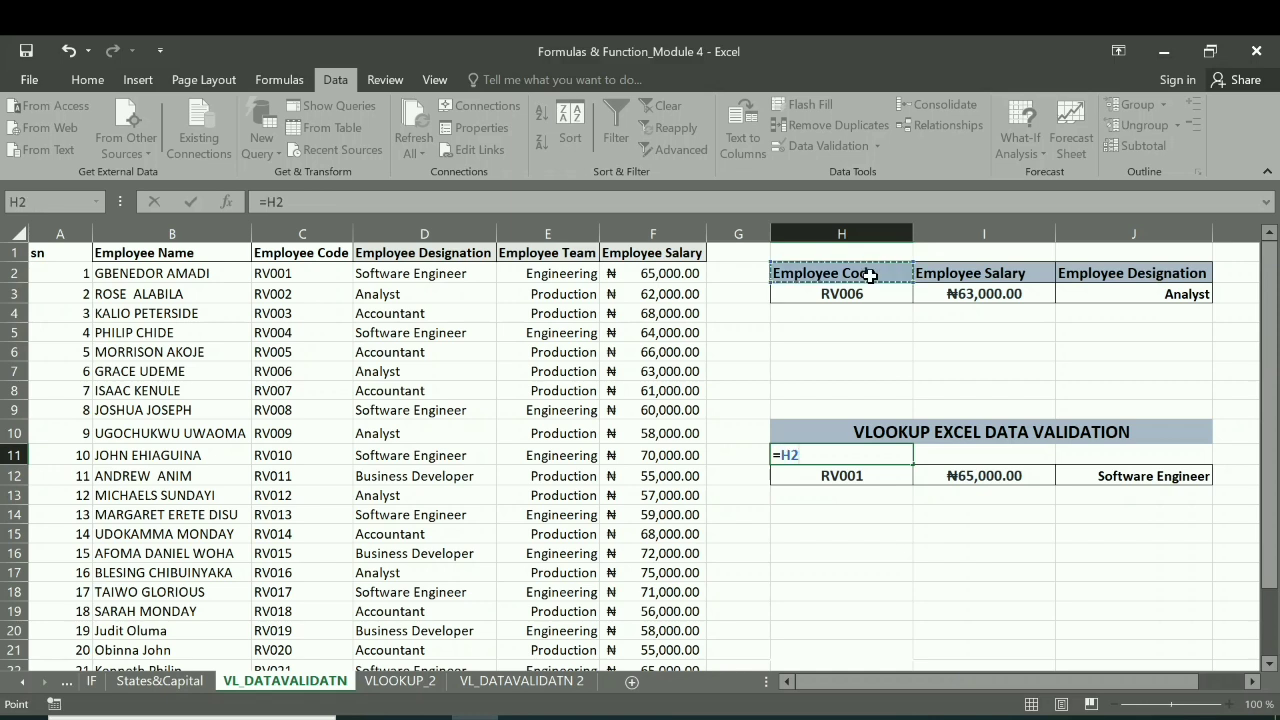
key(Return)
Link I11 and J11 to the Employee Salary and Employee Designation headers in I2 and J2
click(964, 457)
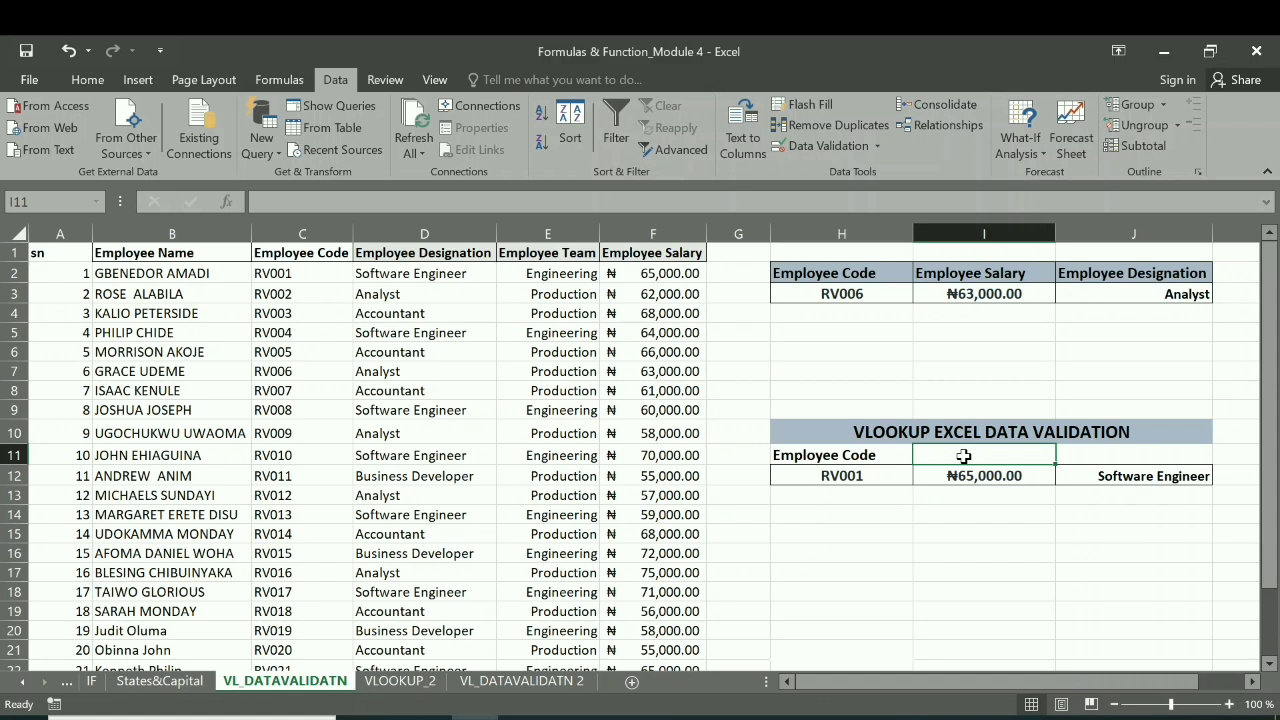
text(=)
click(983, 270)
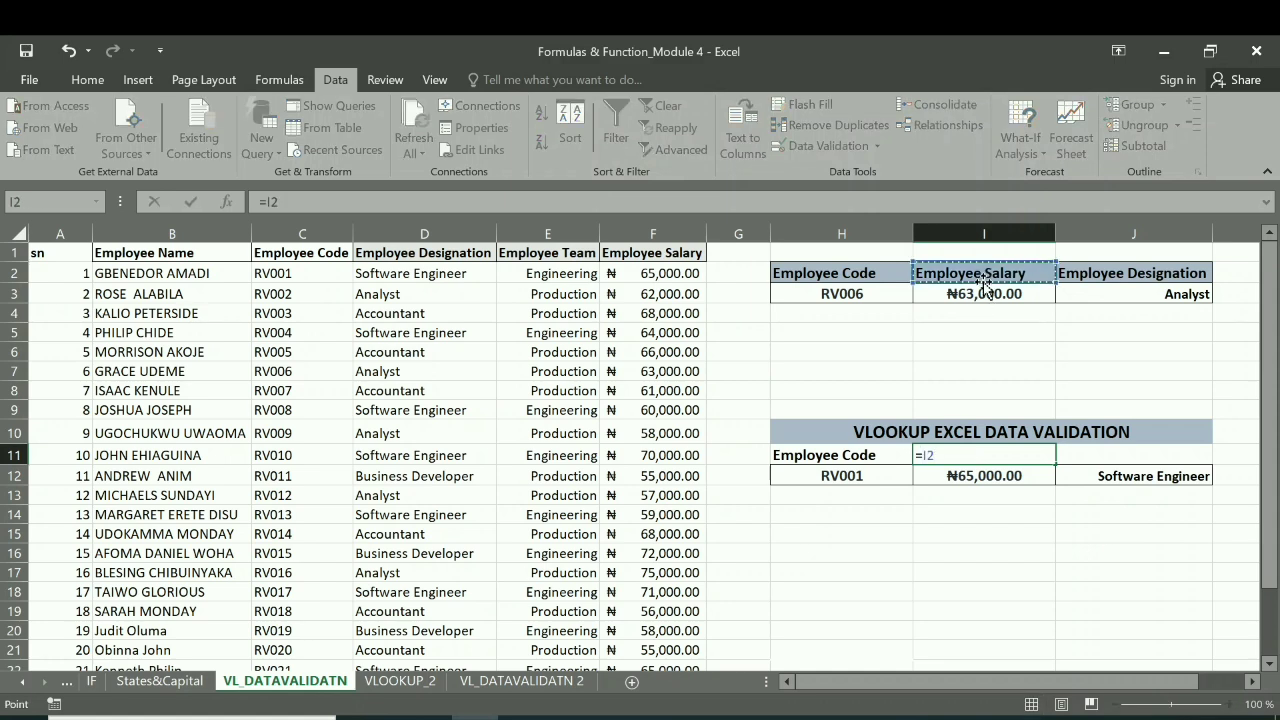
key(Return)
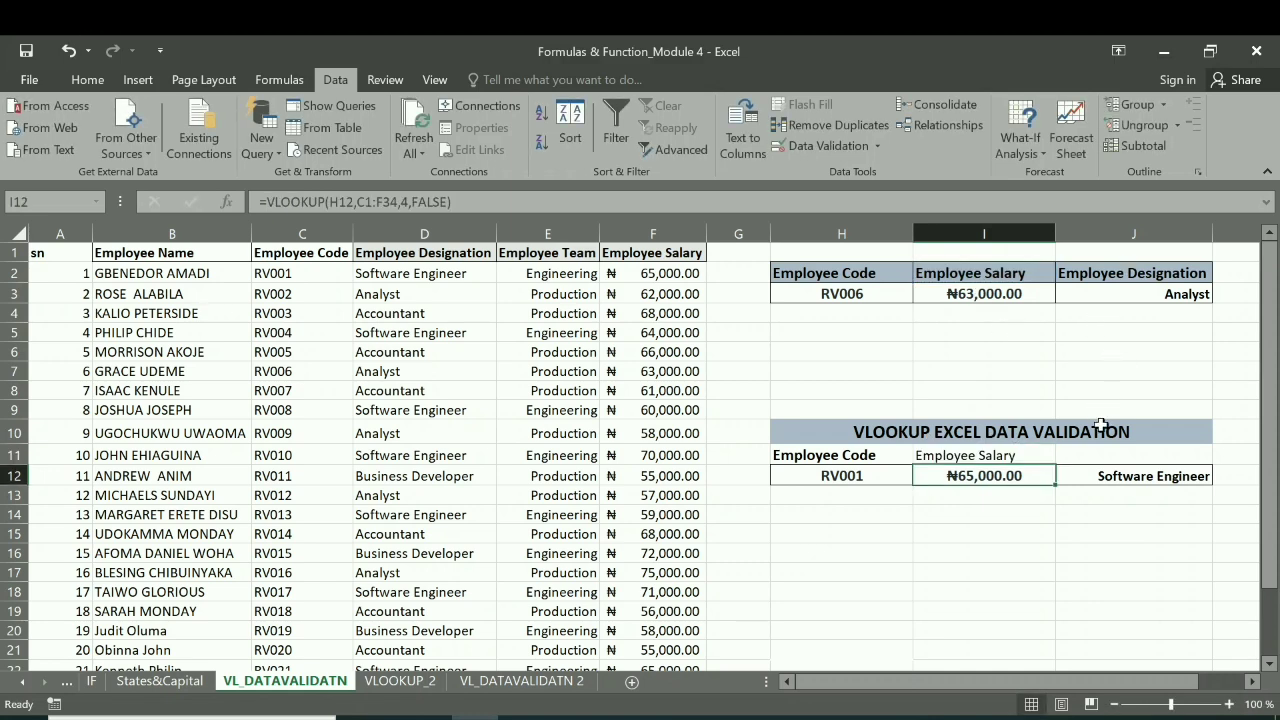
click(1101, 457)
text(=)
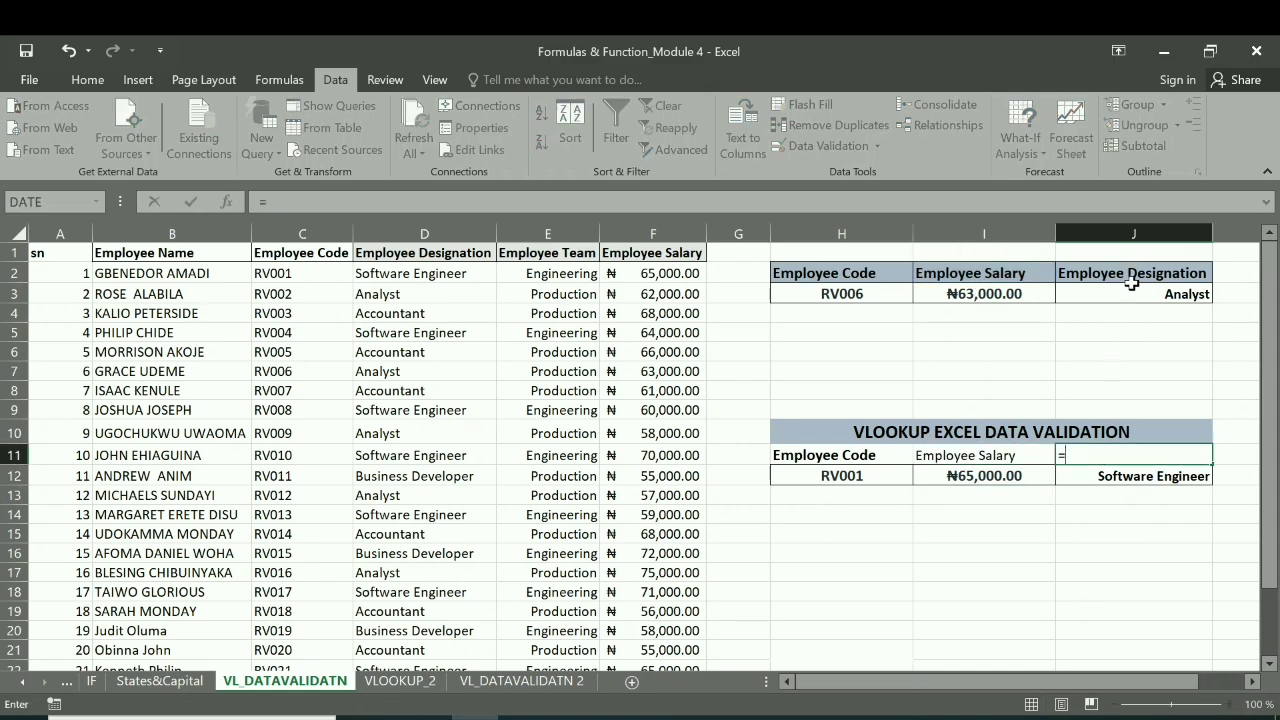
click(1138, 274)
key(Return)
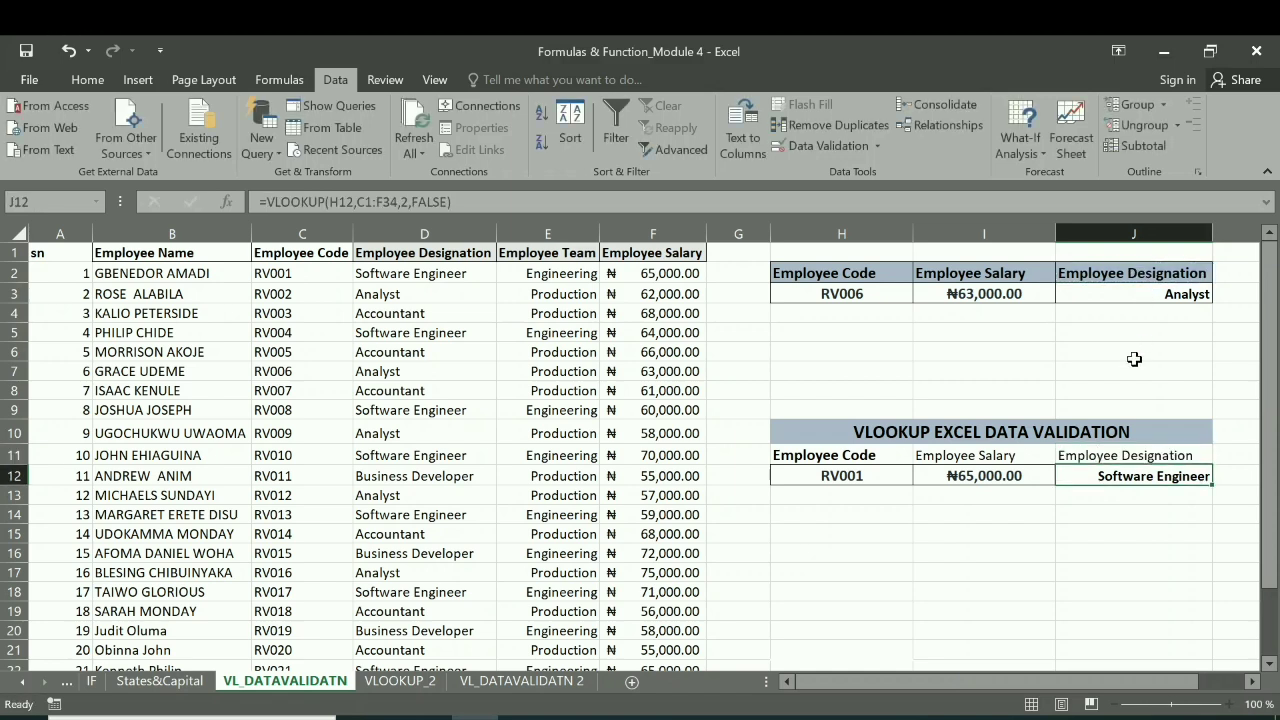
Format the headers in H11:J11 with a grey fill and non-bold 14-point text, and autofit column J
drag(800, 455, 1134, 449)
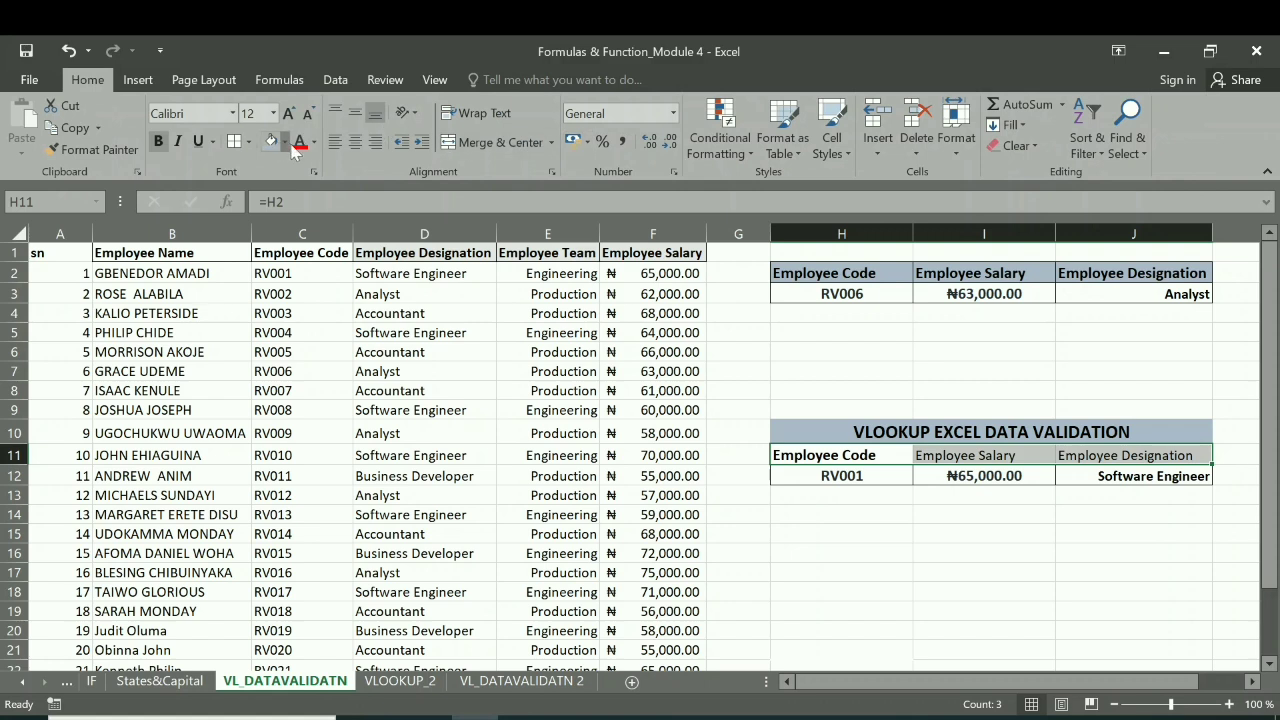
click(290, 145)
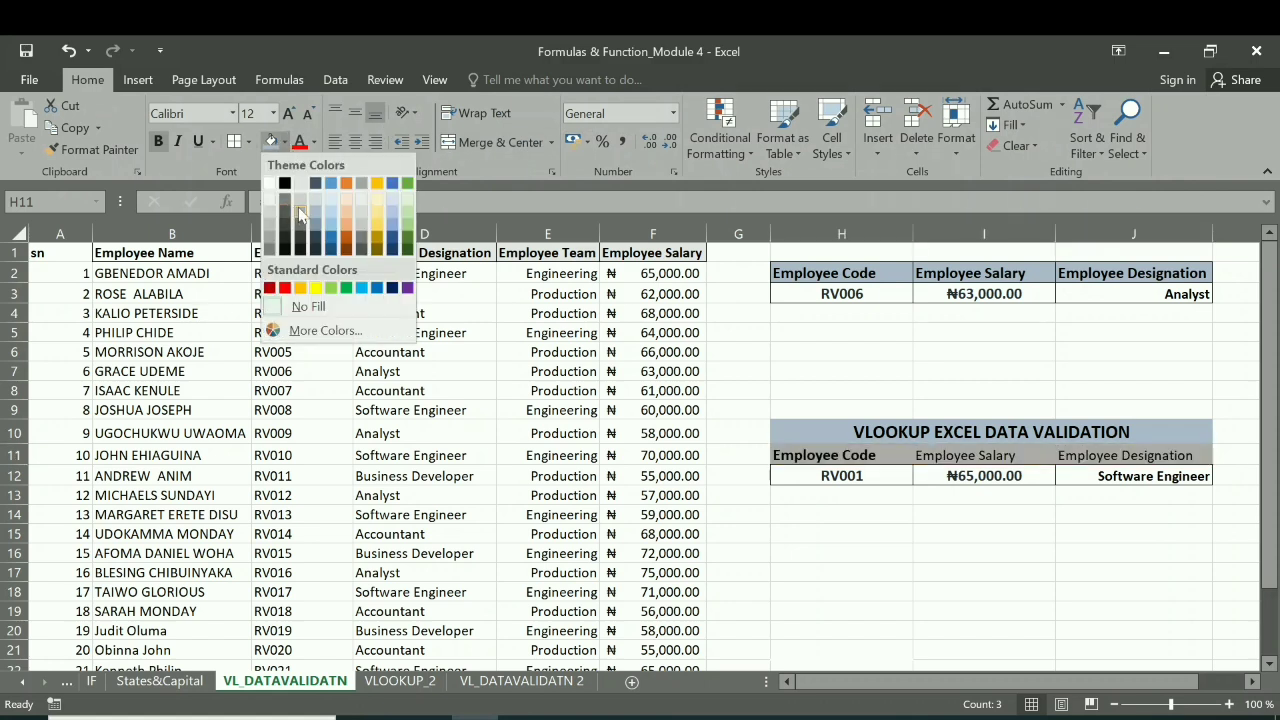
click(300, 212)
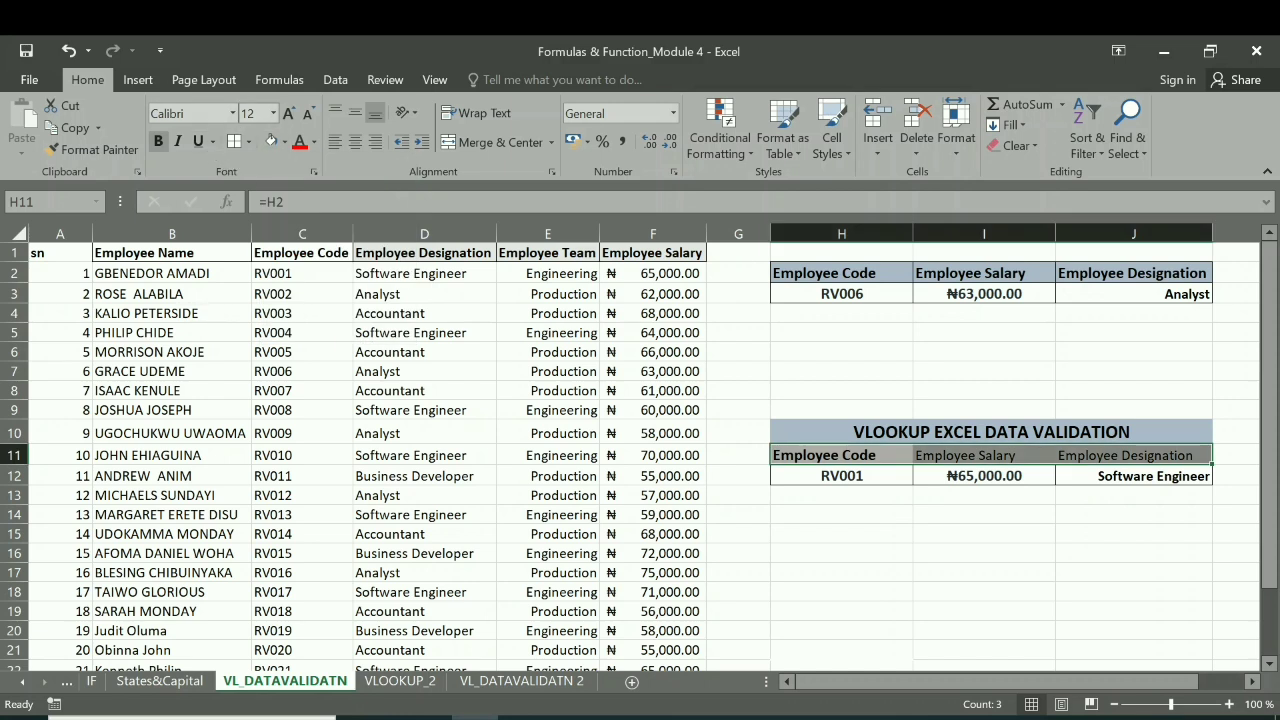
click(290, 110)
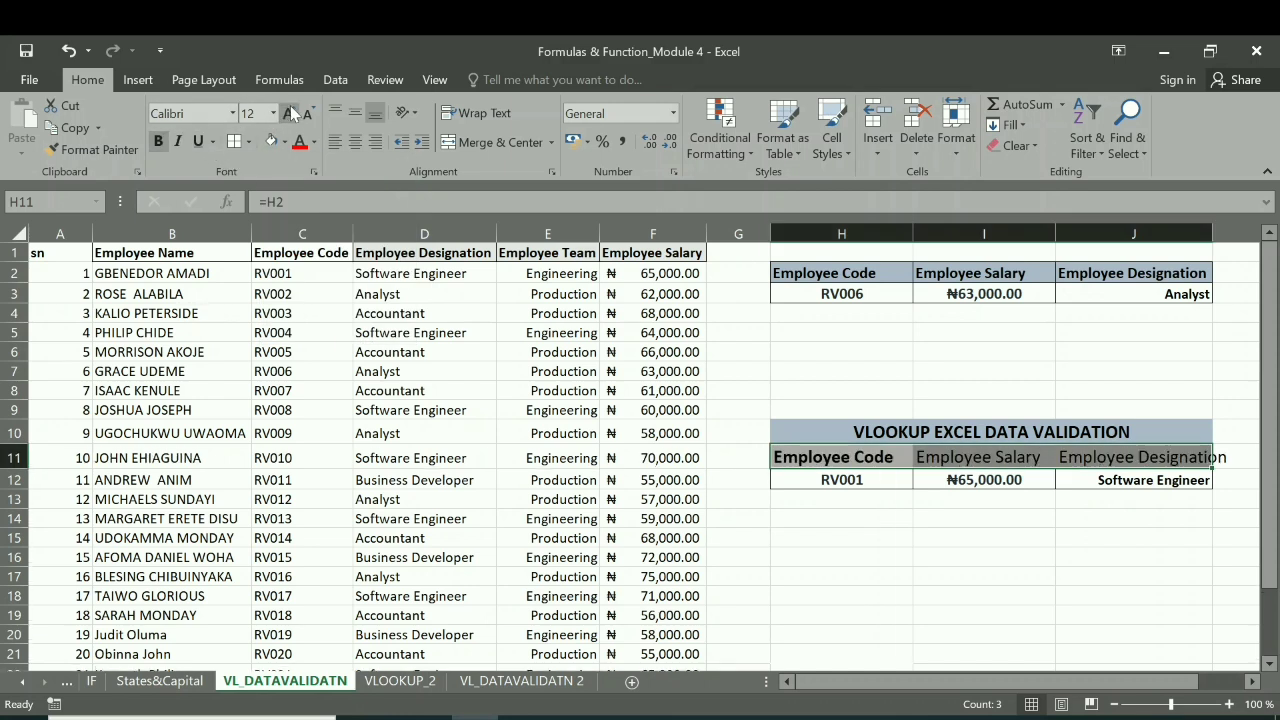
click(158, 141)
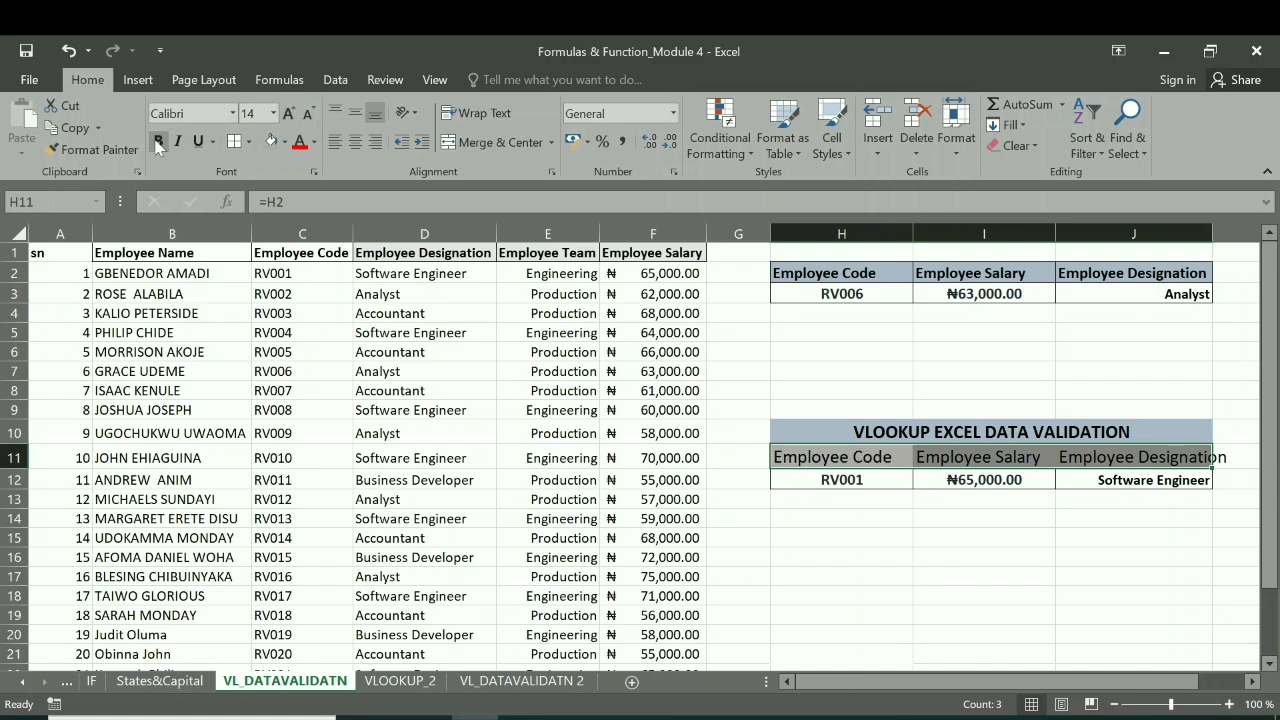
double_click(1213, 228)
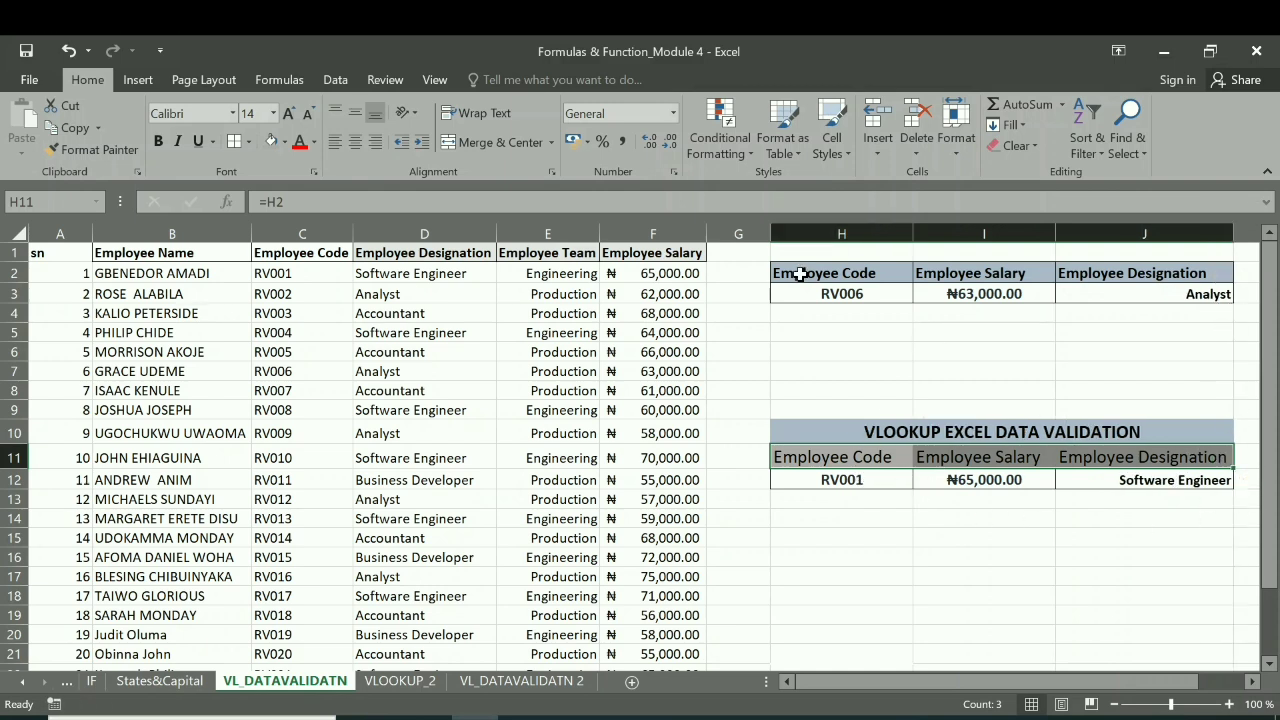
Test the lookup row by choosing RV004, RV009 and RV016 in turn from the dropdown in H12
drag(775, 263, 1212, 300)
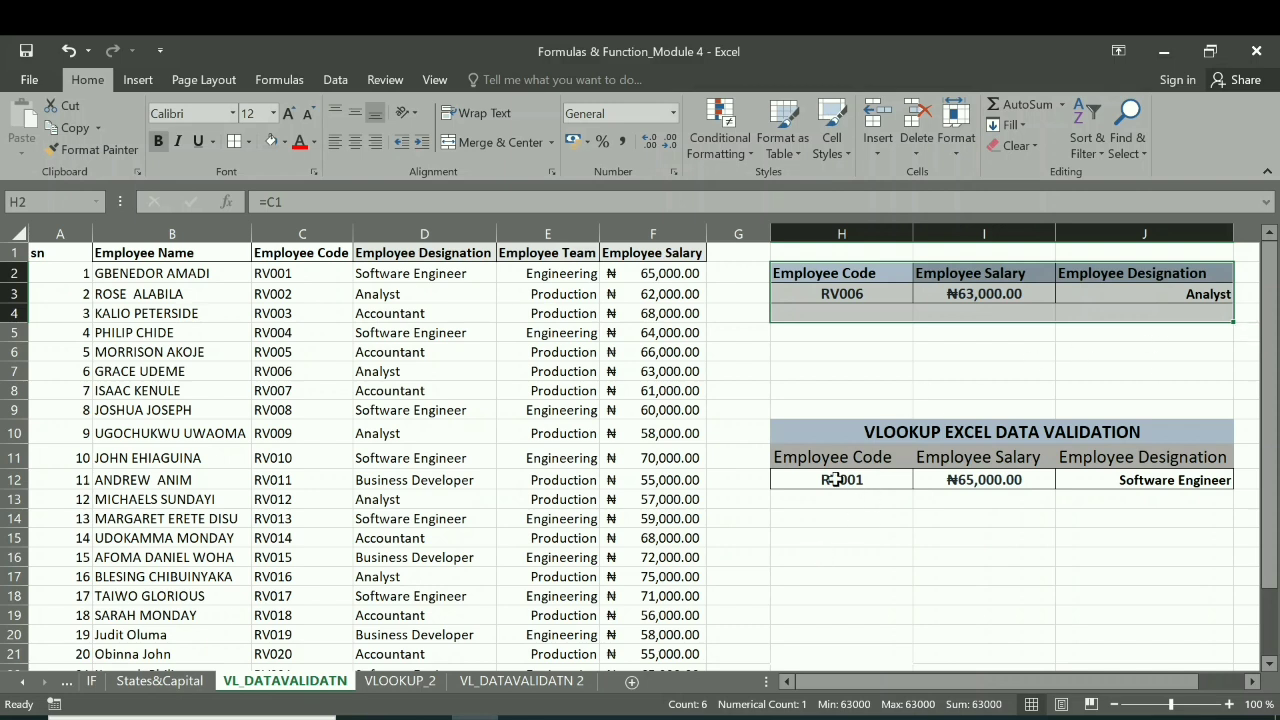
click(878, 512)
click(880, 478)
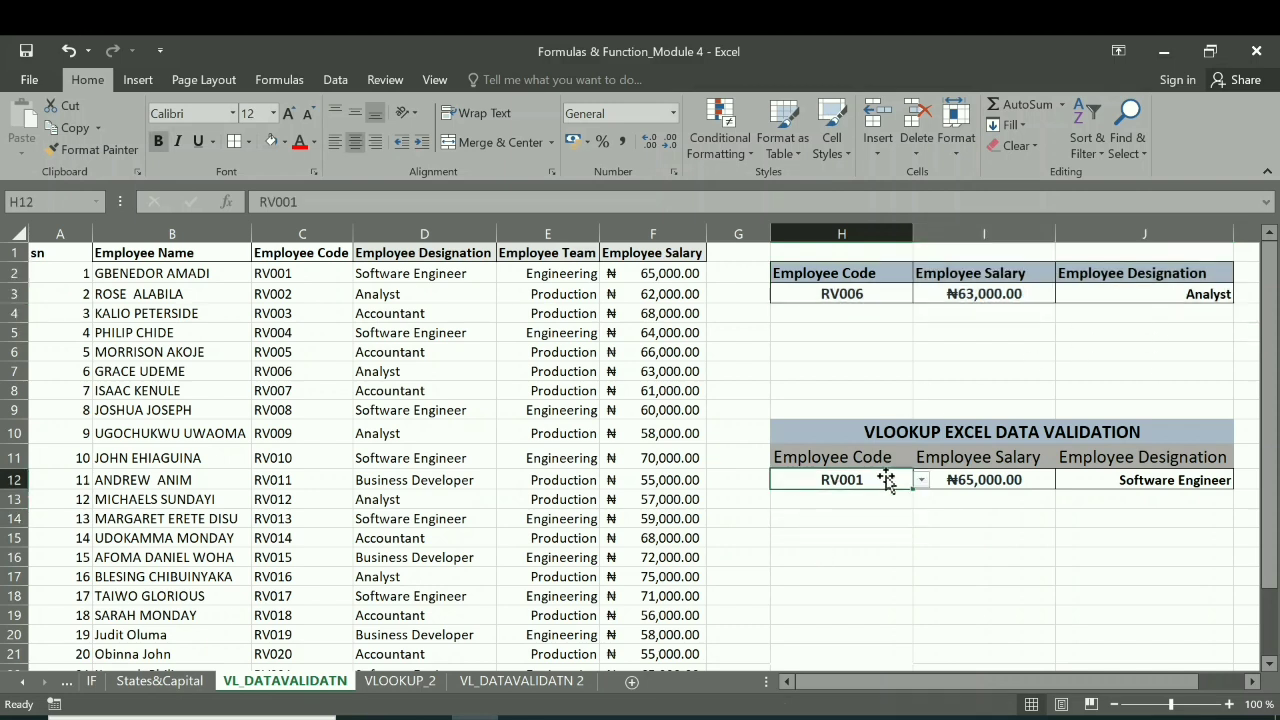
click(921, 481)
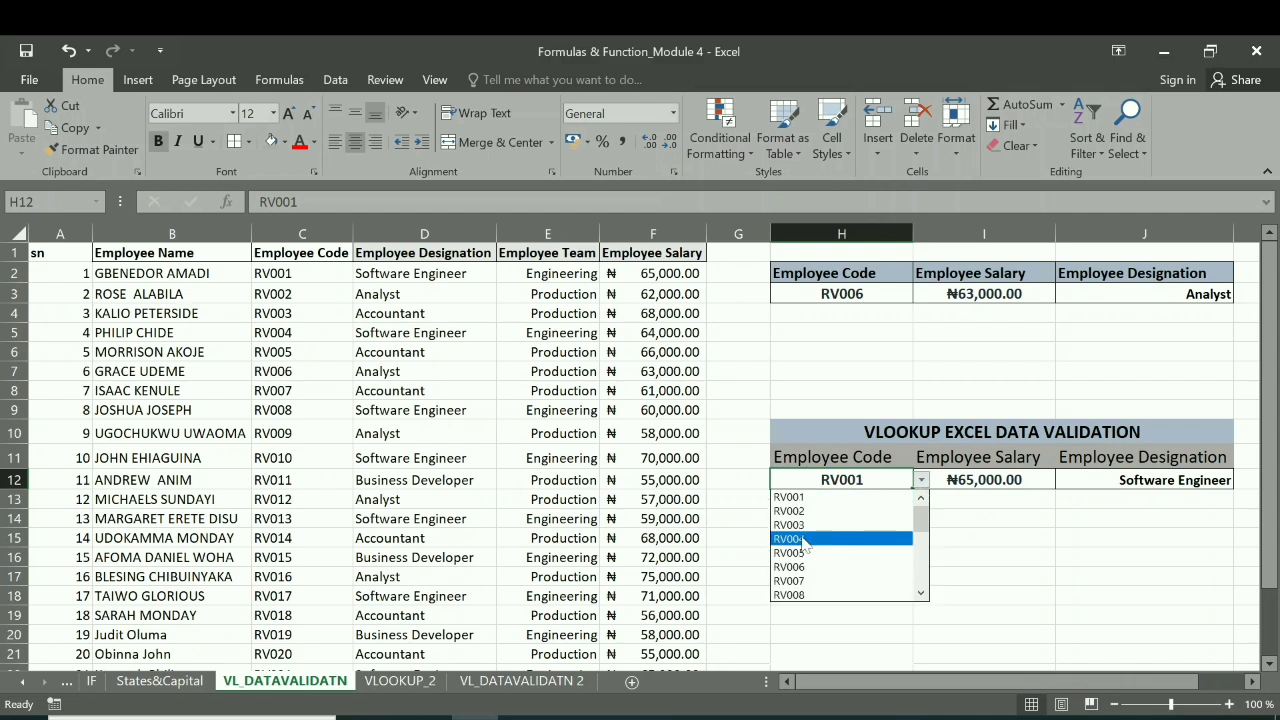
key(Escape)
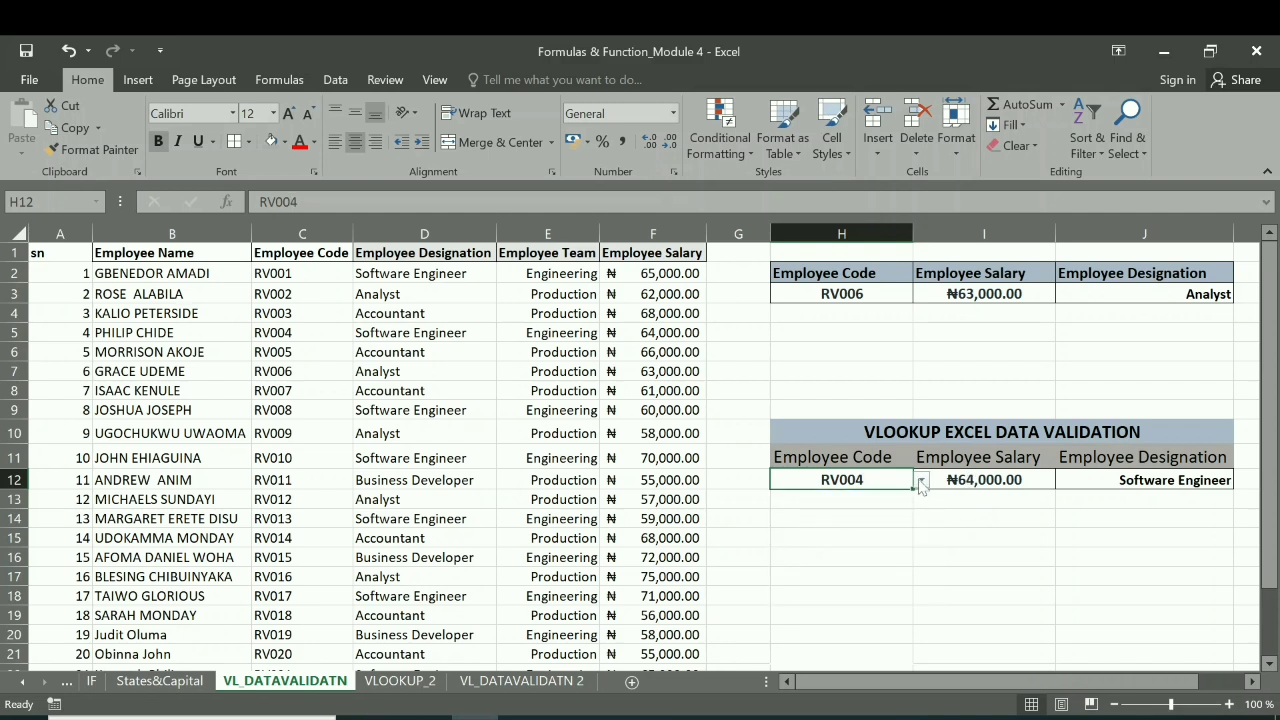
click(921, 481)
click(806, 567)
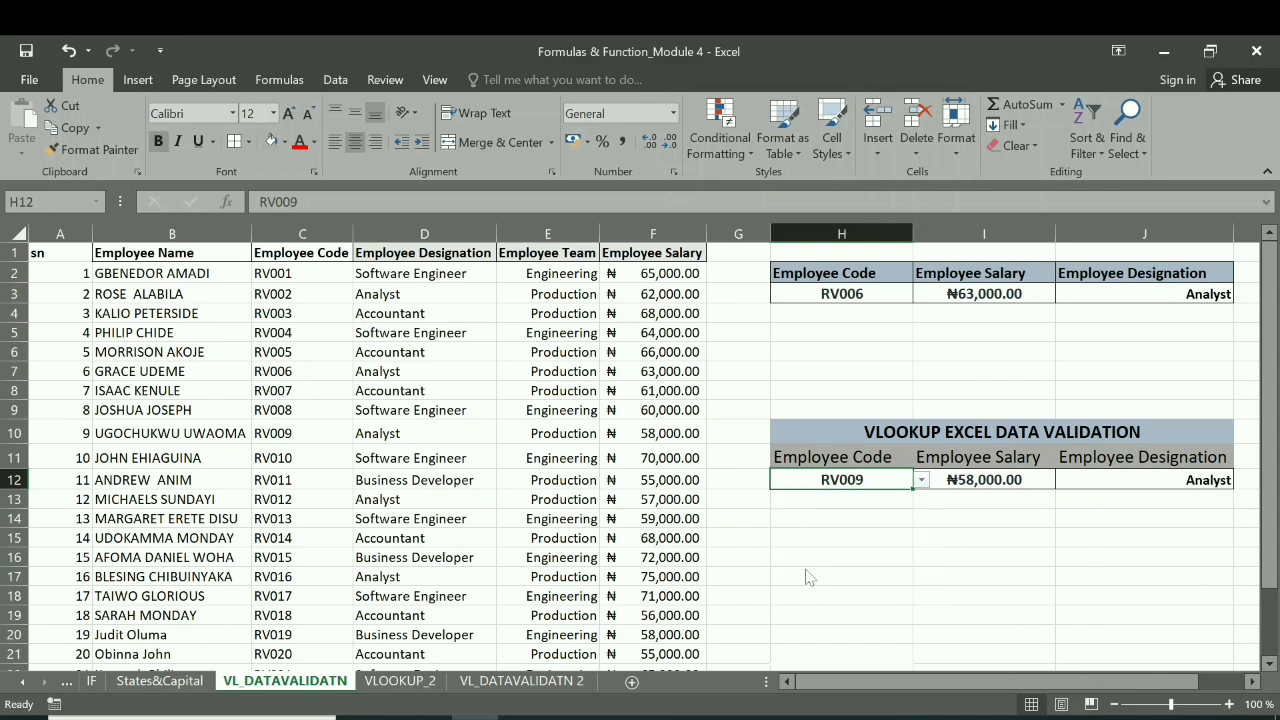
click(921, 481)
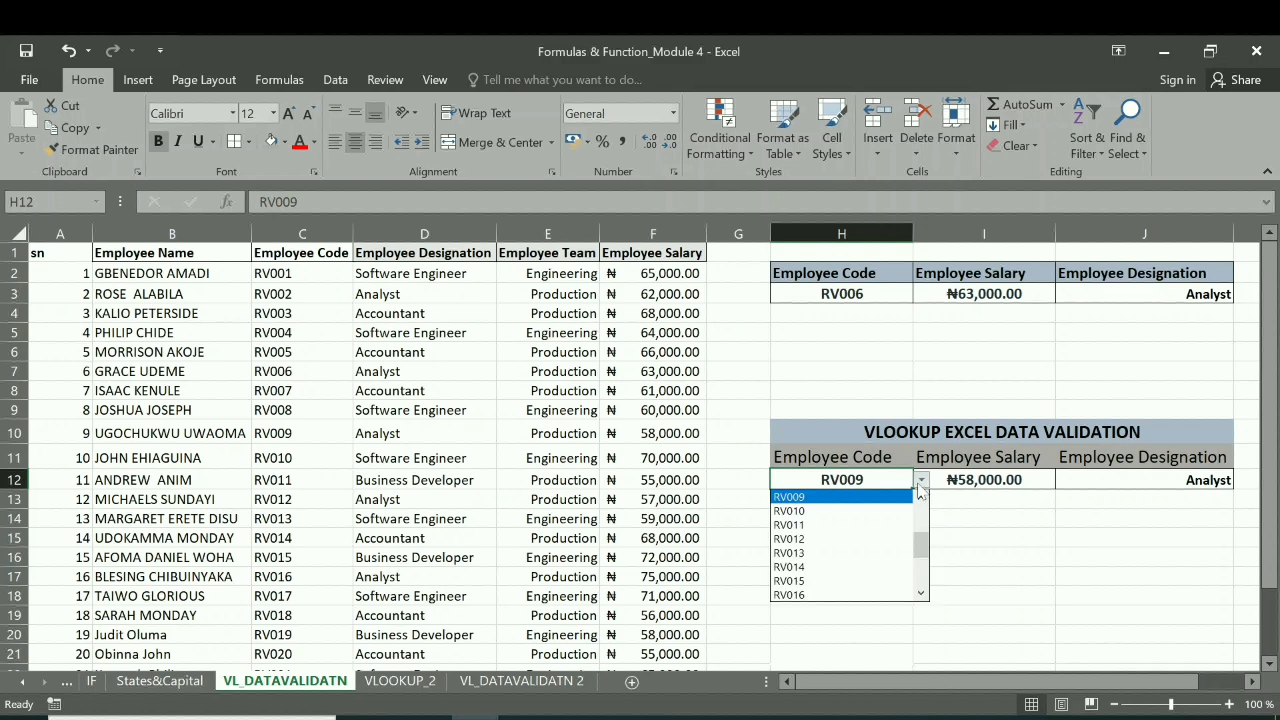
click(806, 595)
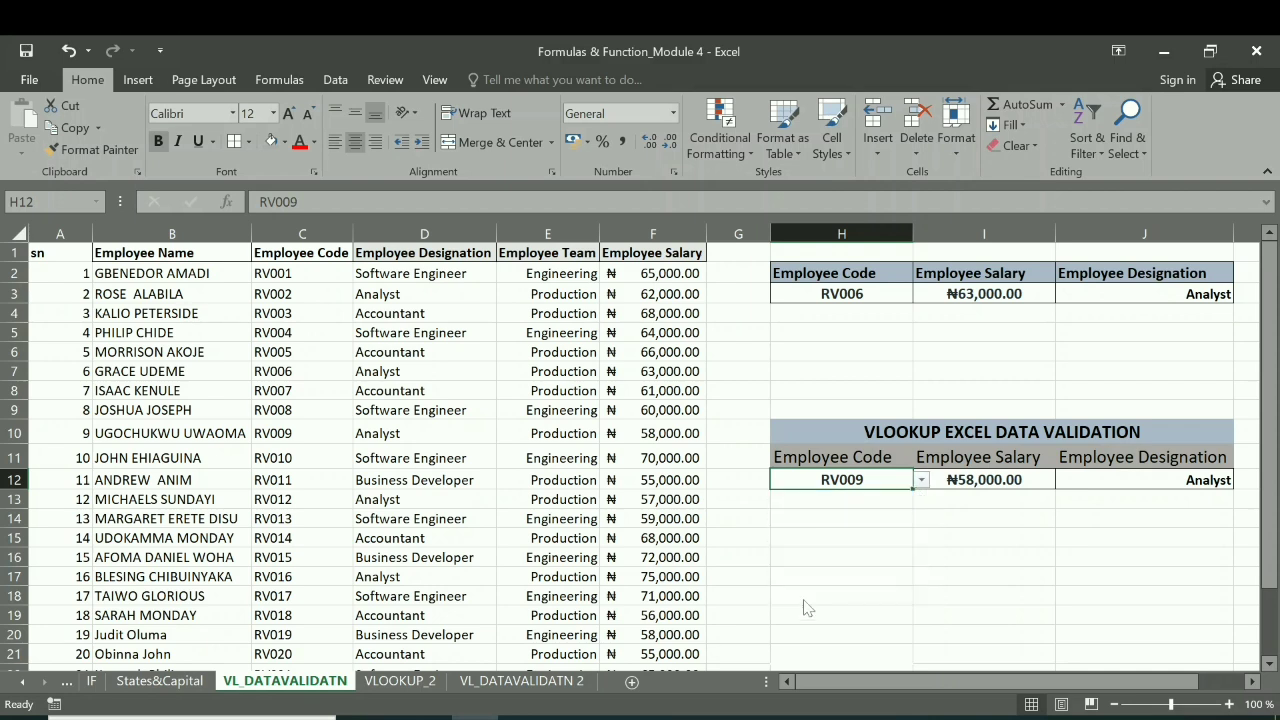
Choose the last employee code, RV024, from the dropdown list in H12
click(921, 481)
scroll(922, 567, down, 2)
scroll(922, 567, down, 2)
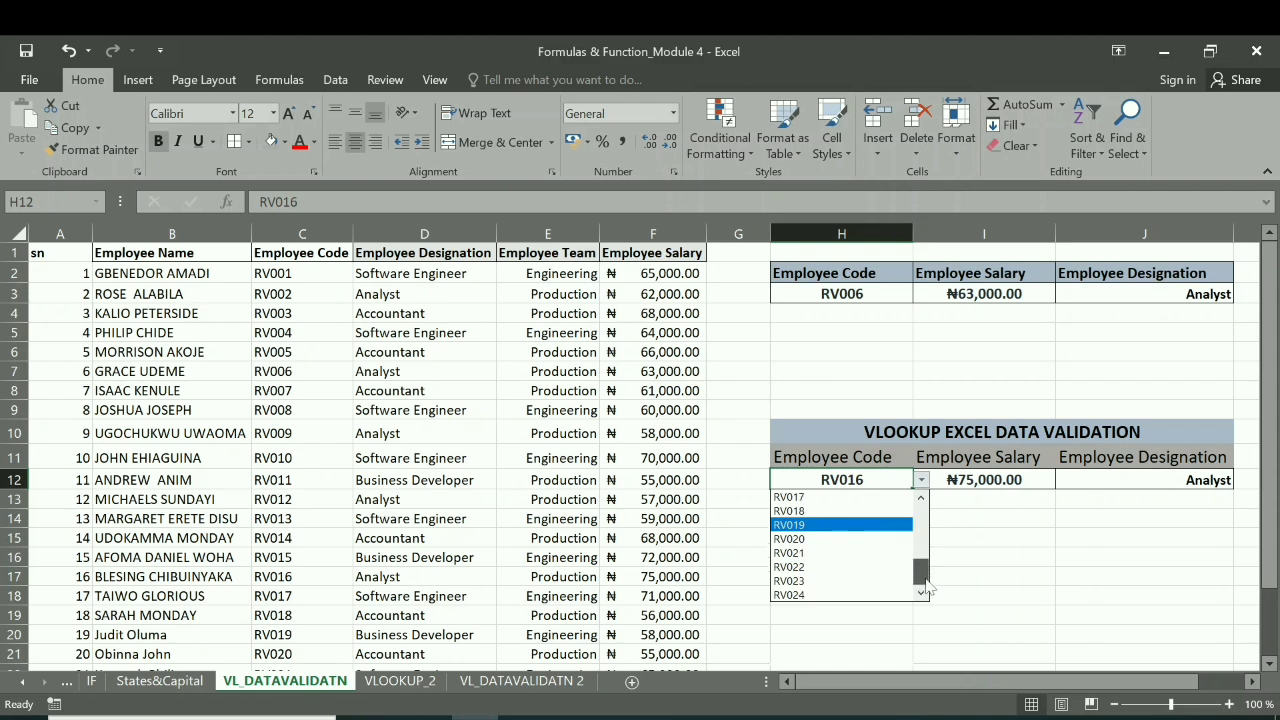
click(791, 596)
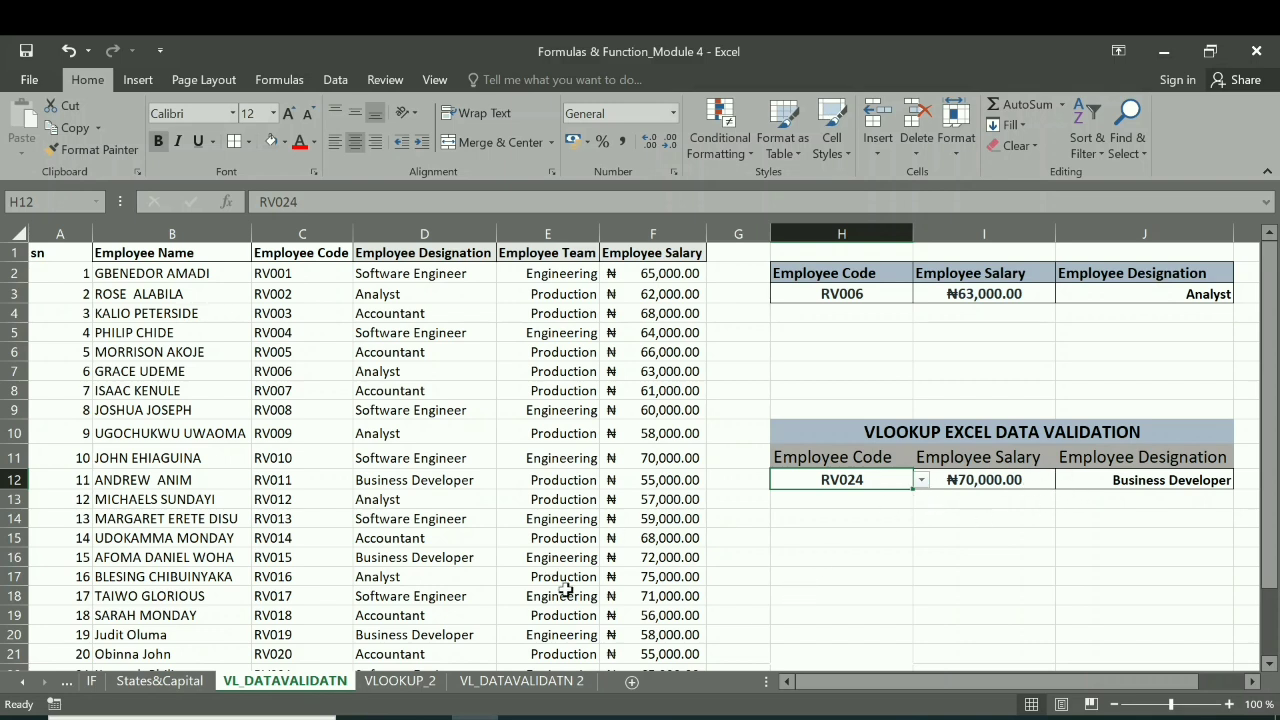
Switch to the VLOOKUP_2 sheet with the purchase order tables
click(401, 683)
scroll(726, 514, up, 2)
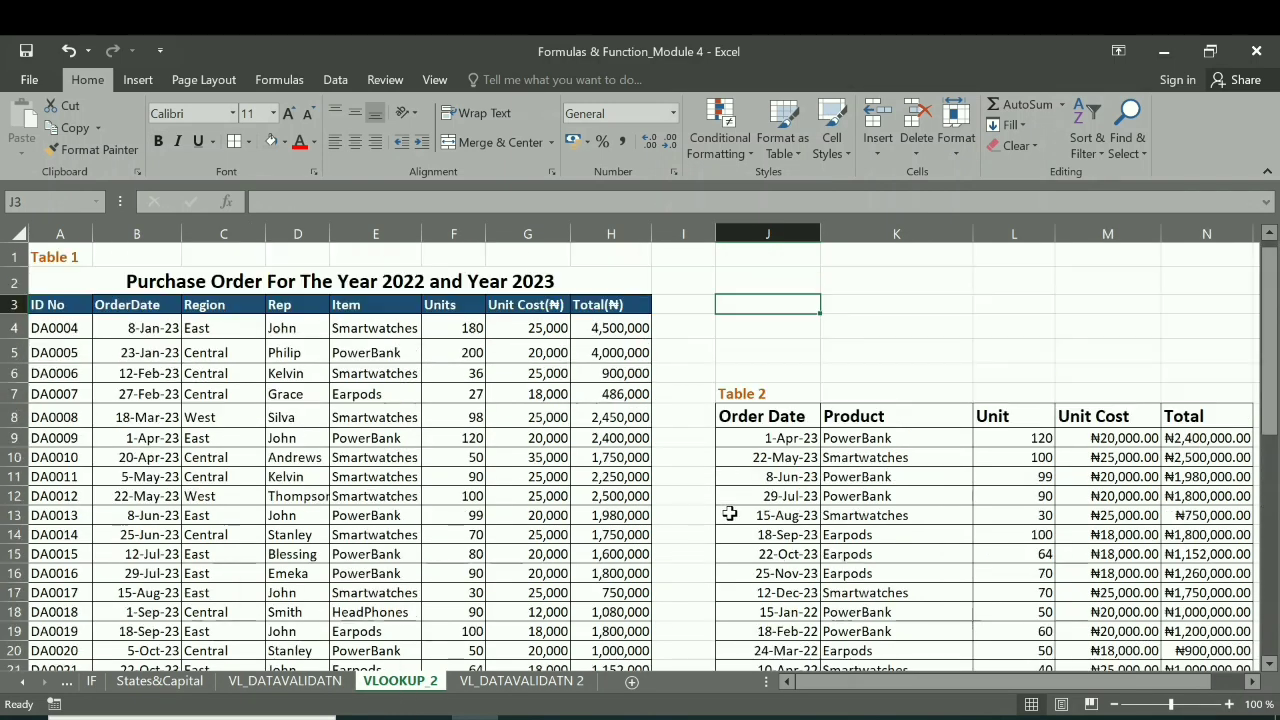